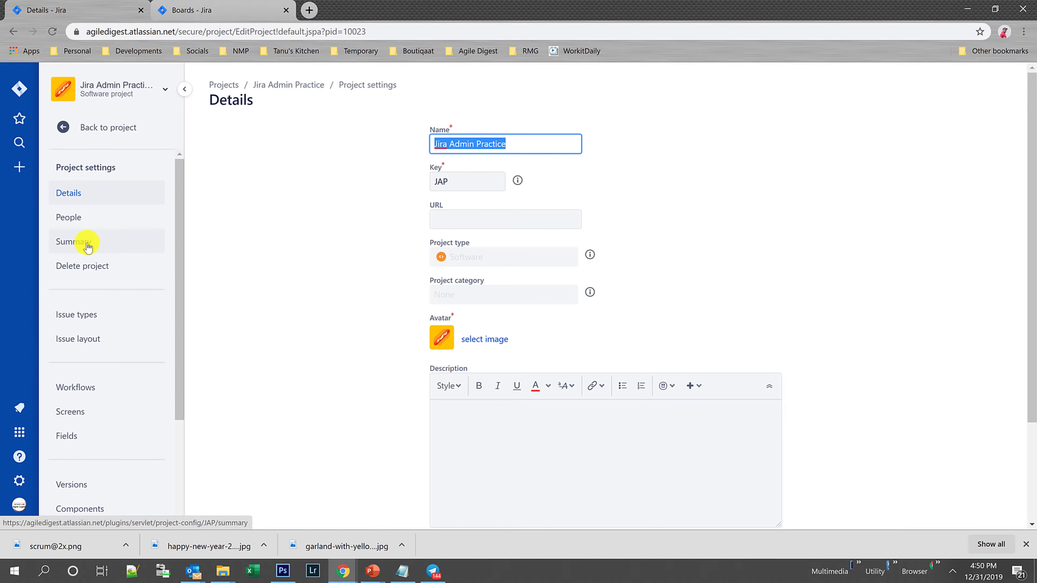
# - Open the project's screen settings and compare its issue type screen scheme with the screens and project association diagram in the presentation
pyautogui.click(87, 415)
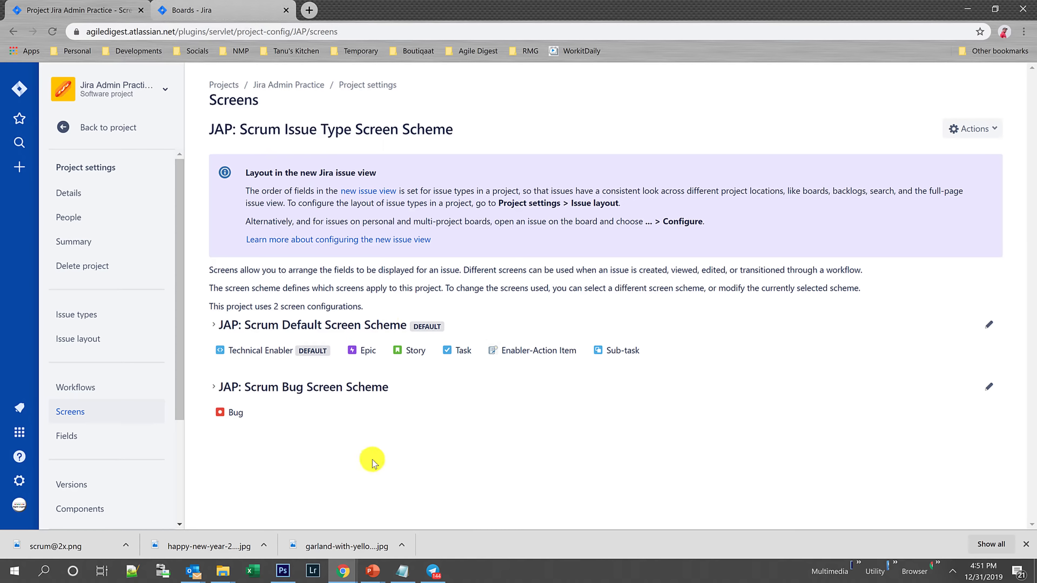
pyautogui.hotkey('alt', 'Tab')
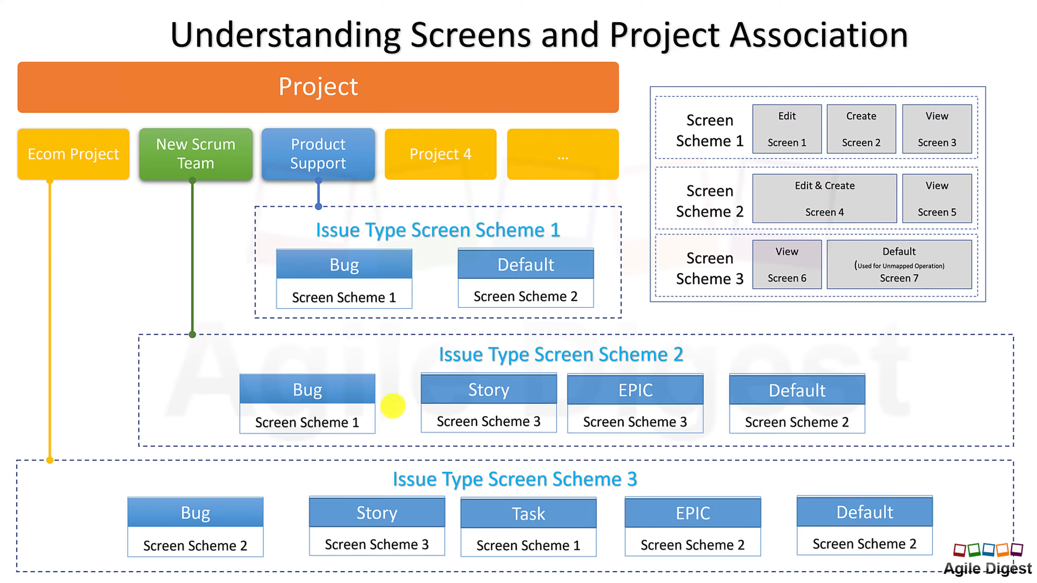
pyautogui.hotkey('alt', 'Tab')
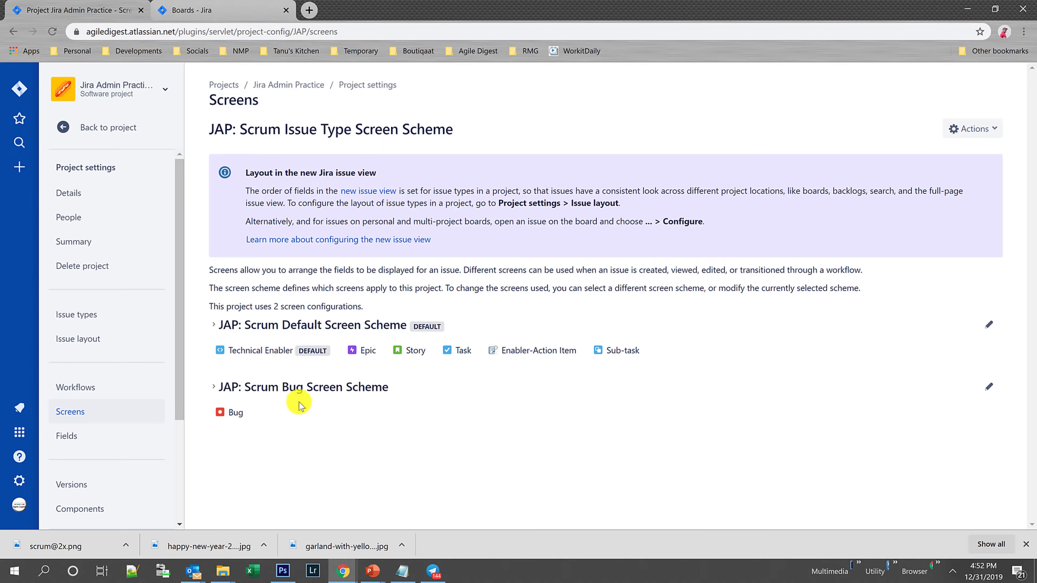
pyautogui.moveTo(239, 128); pyautogui.dragTo(456, 122)
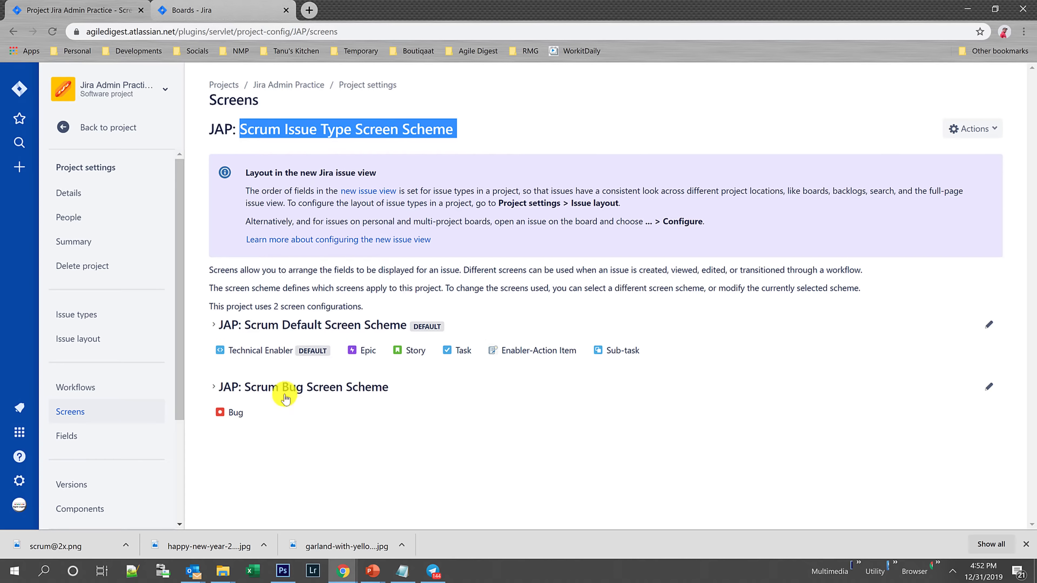
pyautogui.hotkey('alt', 'Tab')
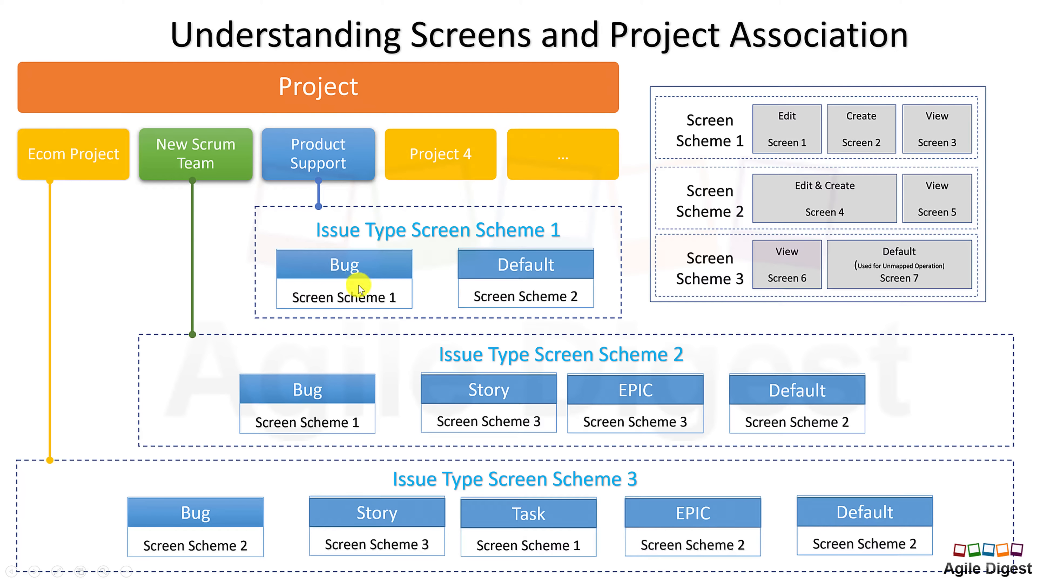
pyautogui.hotkey('alt', 'Tab')
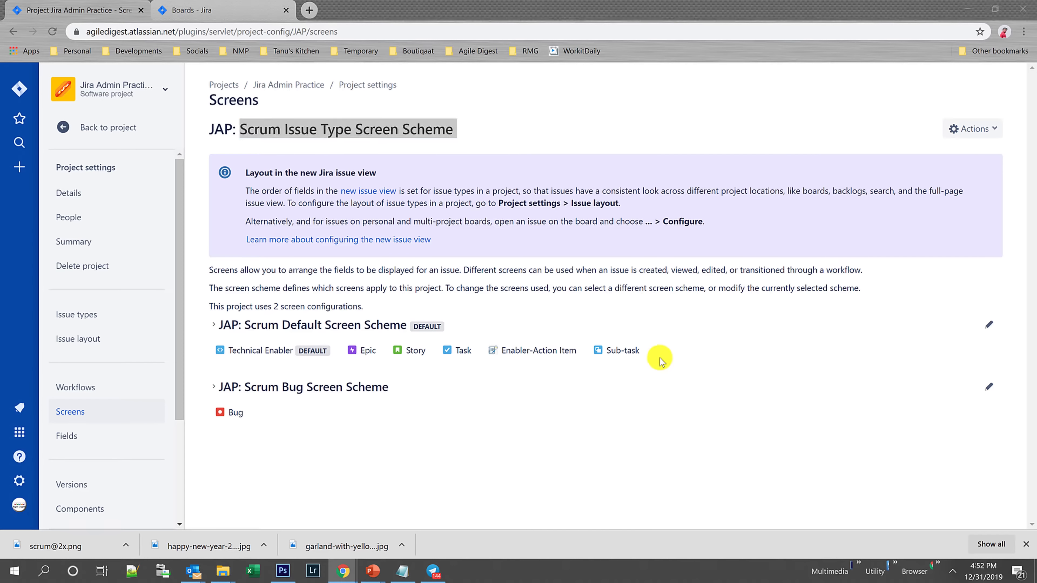
pyautogui.hotkey('alt', 'Tab')
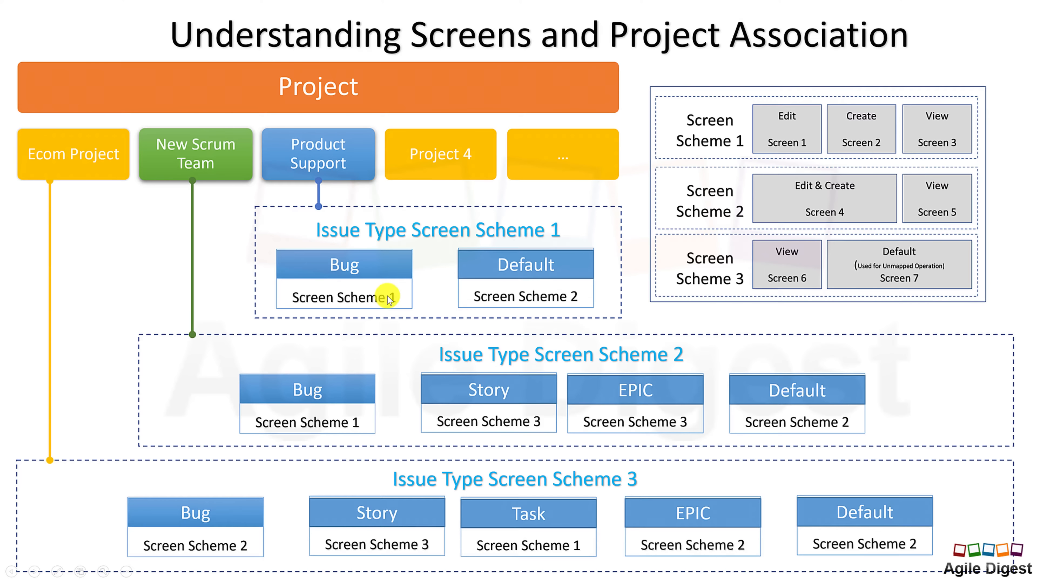
pyautogui.hotkey('alt', 'Tab')
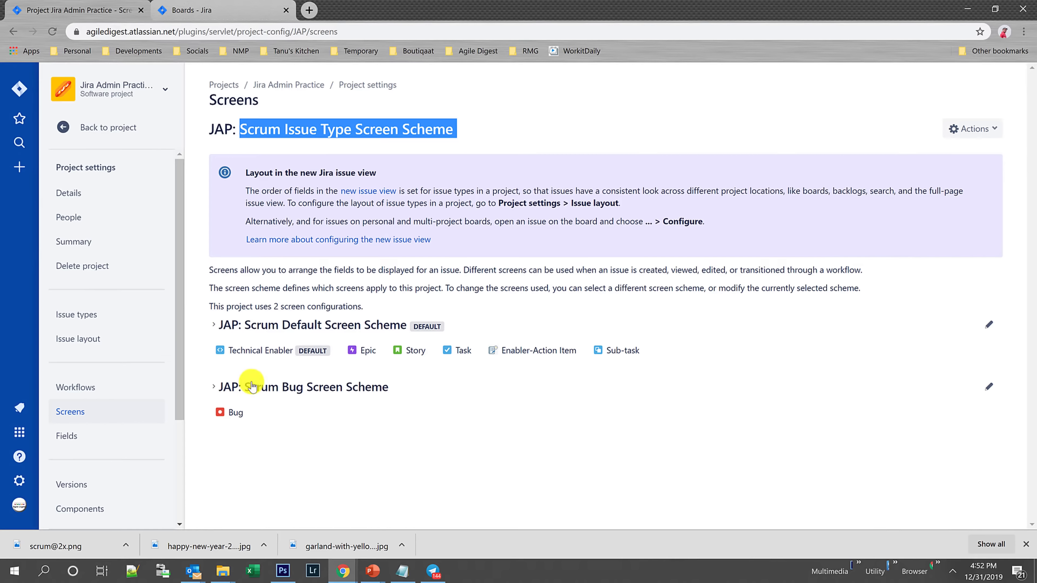
pyautogui.hotkey('alt', 'Tab')
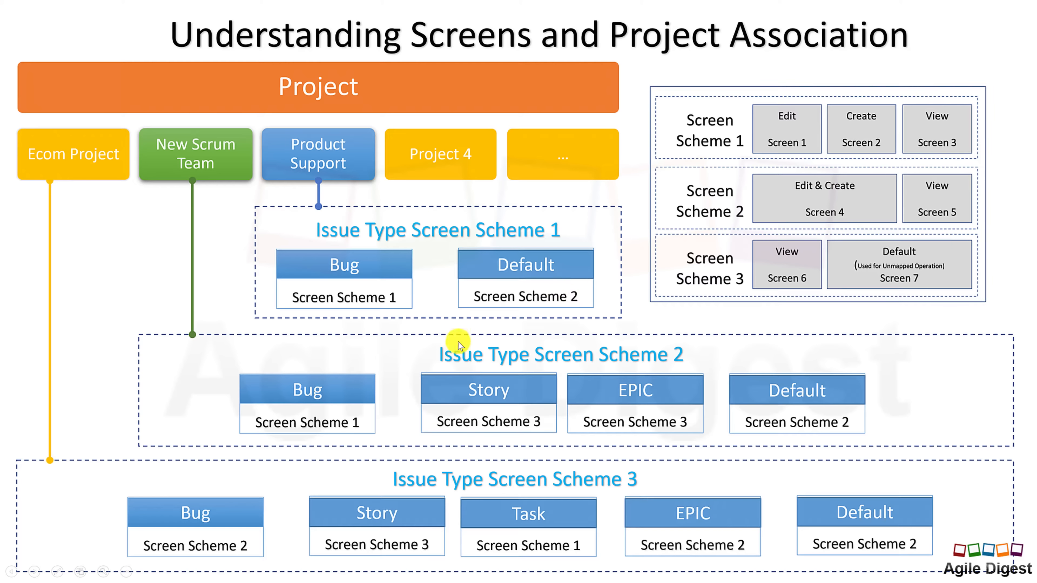
pyautogui.hotkey('alt', 'Tab')
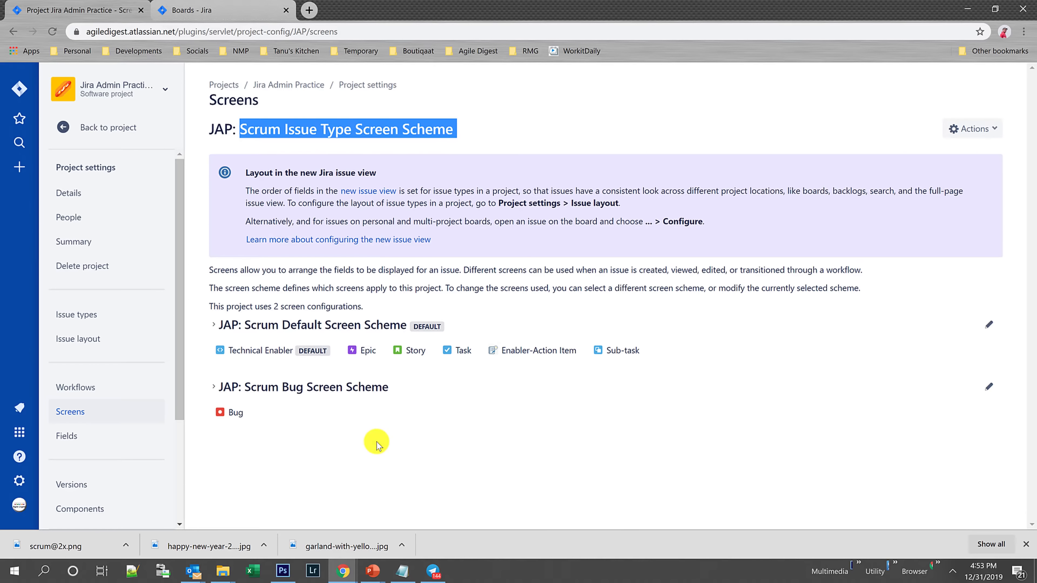
pyautogui.hotkey('alt', 'Tab')
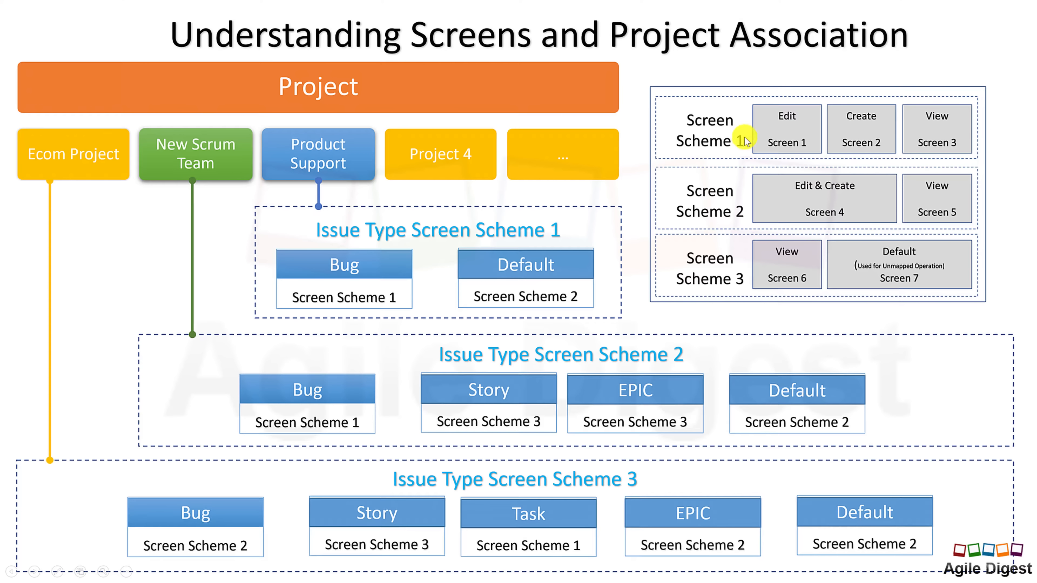
pyautogui.hotkey('alt', 'Tab')
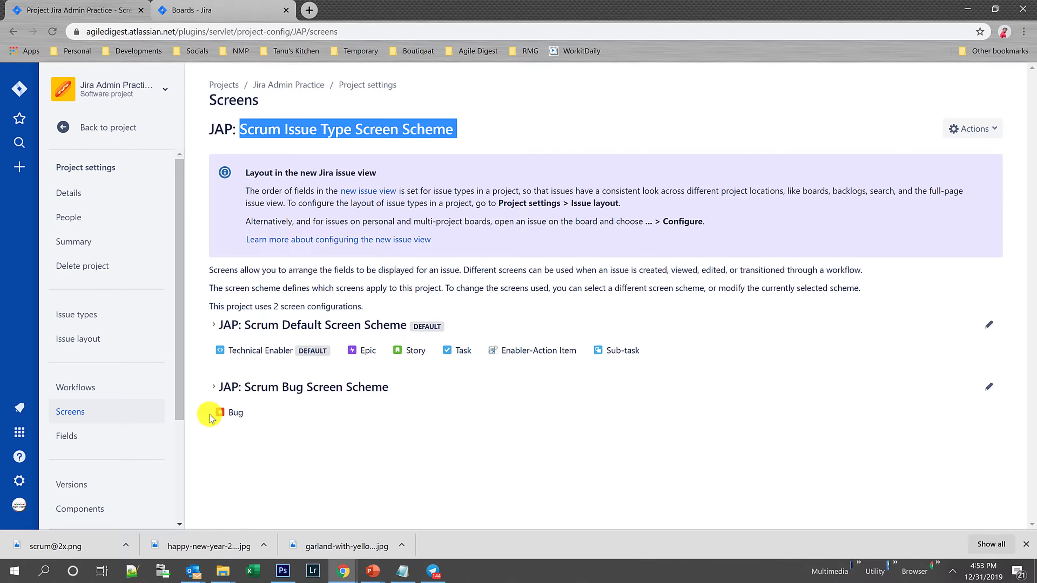
# - Open the list of all screens in the global Jira issue administration settings
pyautogui.scroll(-3, 116, 420)
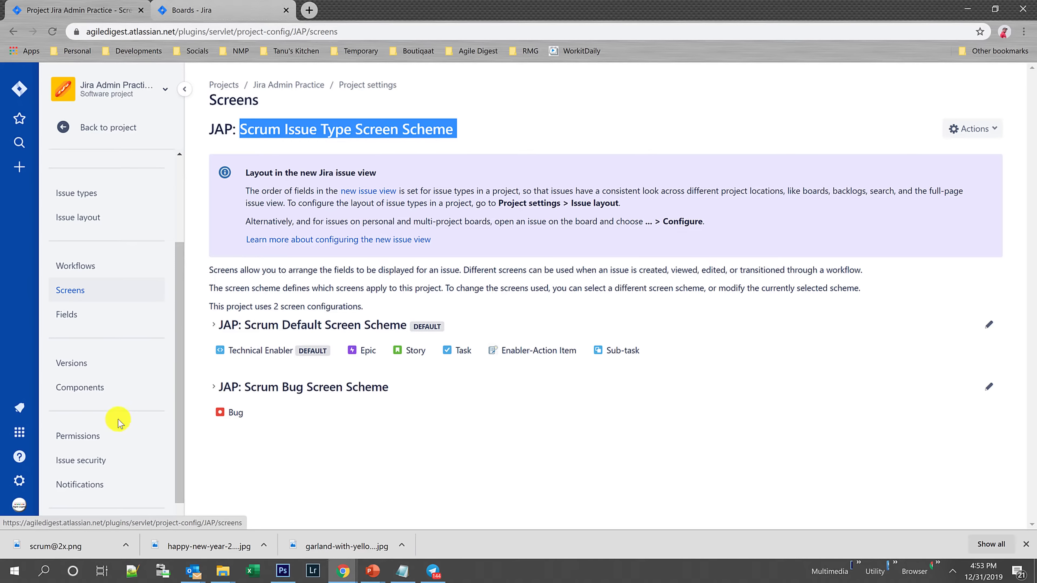
pyautogui.scroll(-1, 119, 421)
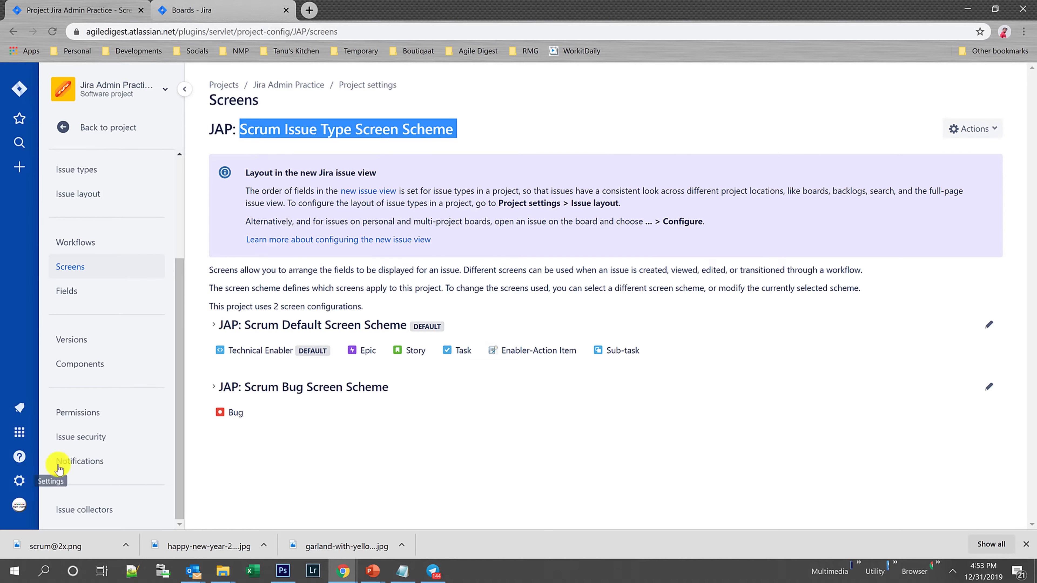
pyautogui.click(23, 487)
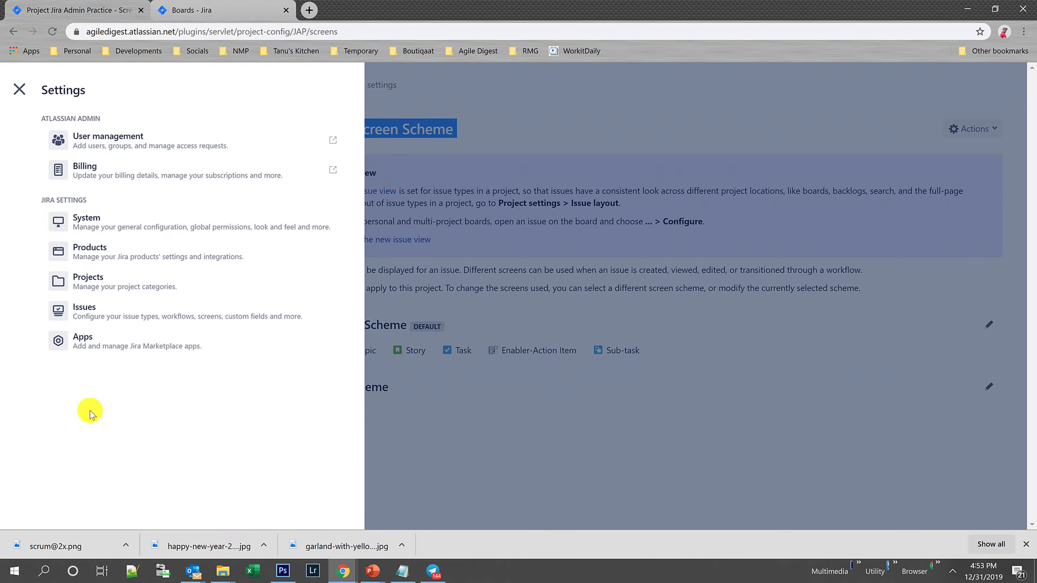
pyautogui.click(122, 314)
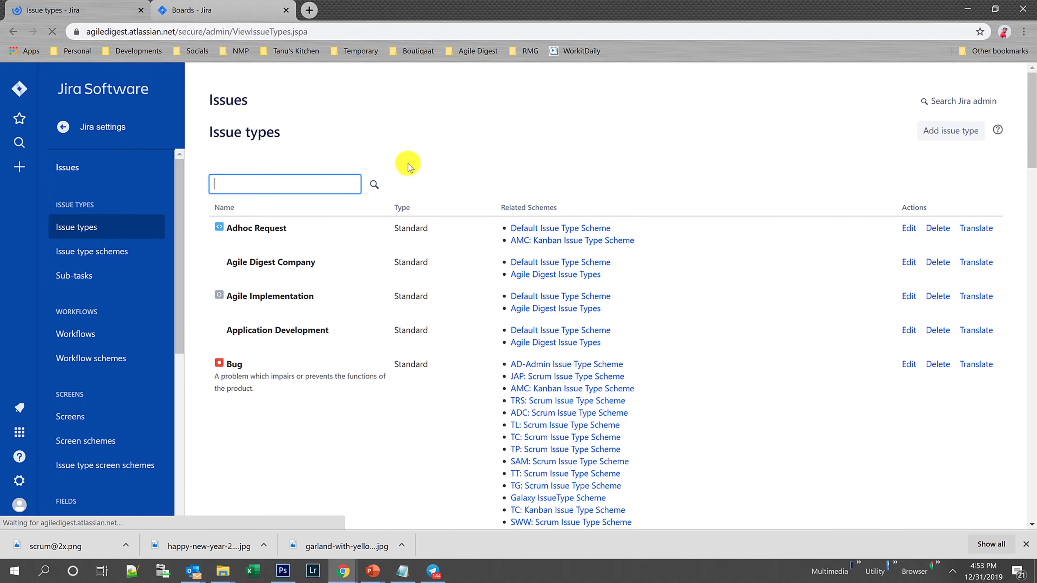
pyautogui.scroll(-2, 173, 347)
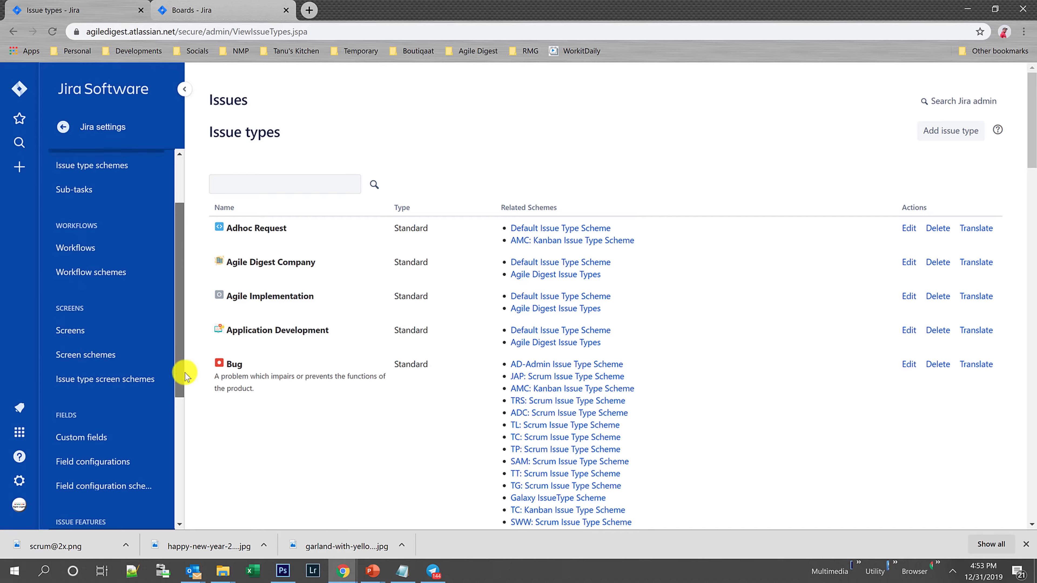
pyautogui.scroll(2, 183, 369)
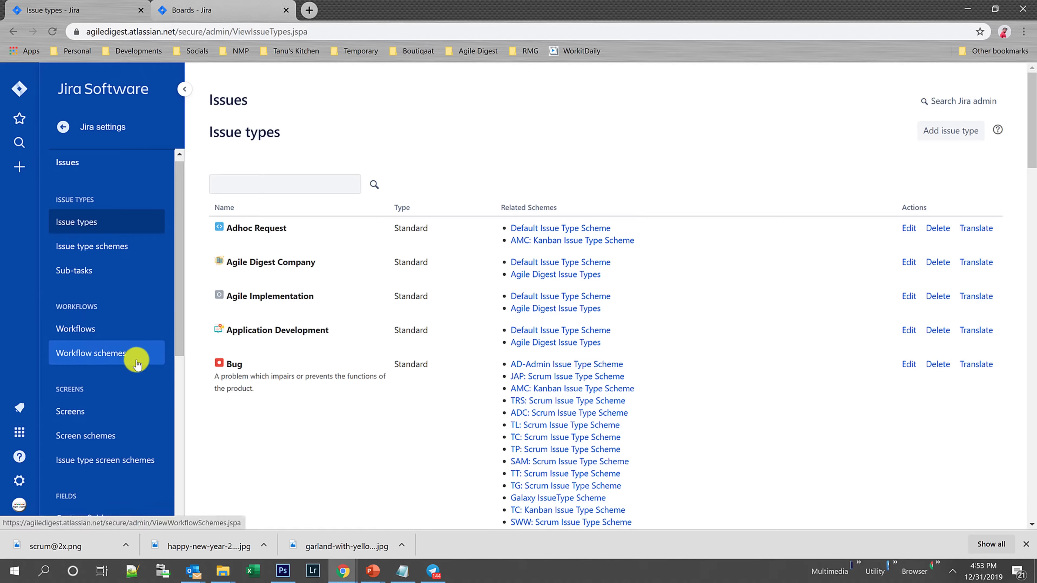
pyautogui.scroll(-3, 138, 361)
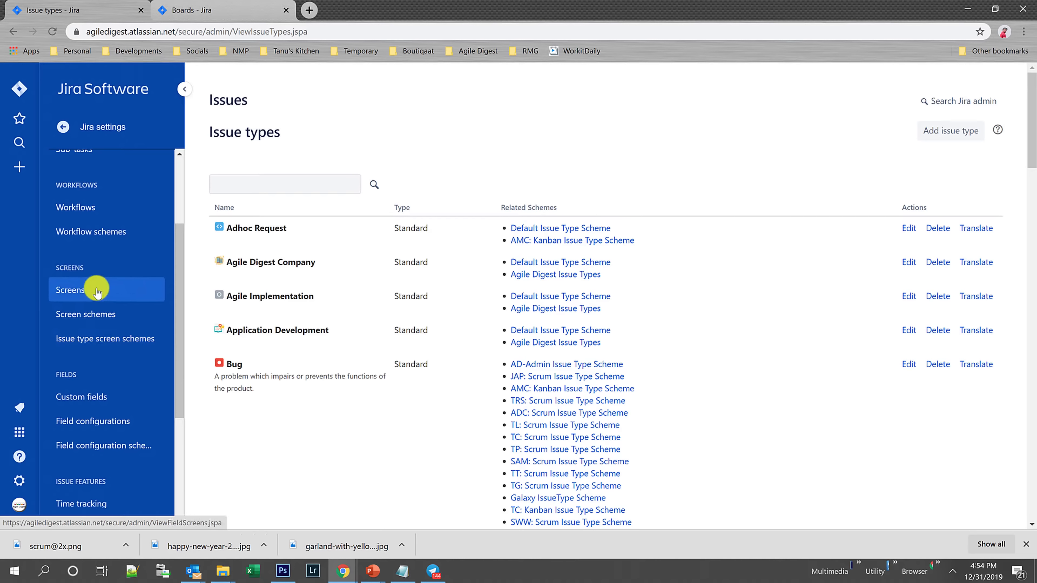
pyautogui.click(85, 296)
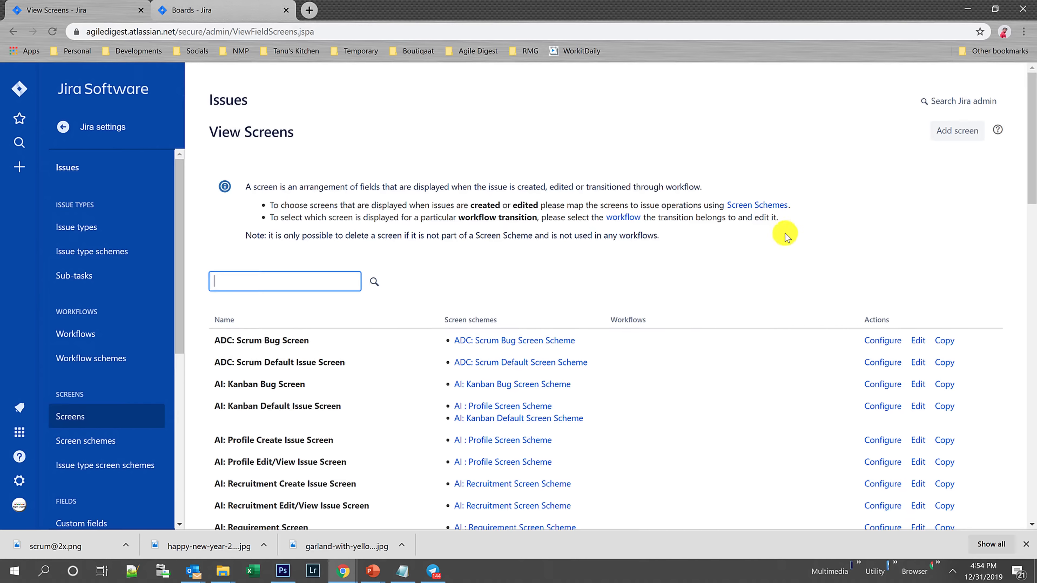
# - Add a new screen named "New Gen Story Screen for Edit and View" without a description
pyautogui.click(946, 136)
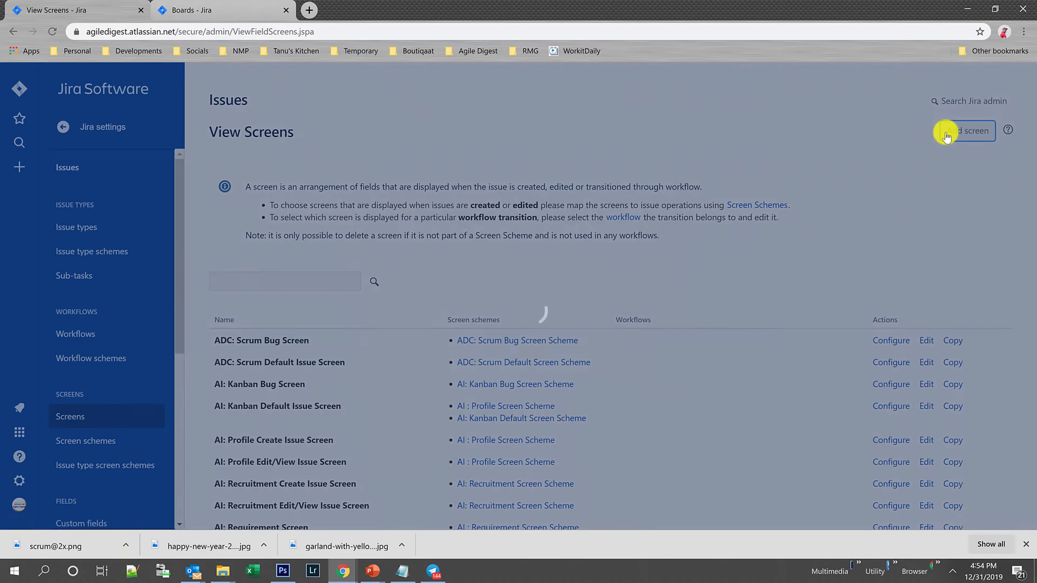
pyautogui.write('A')
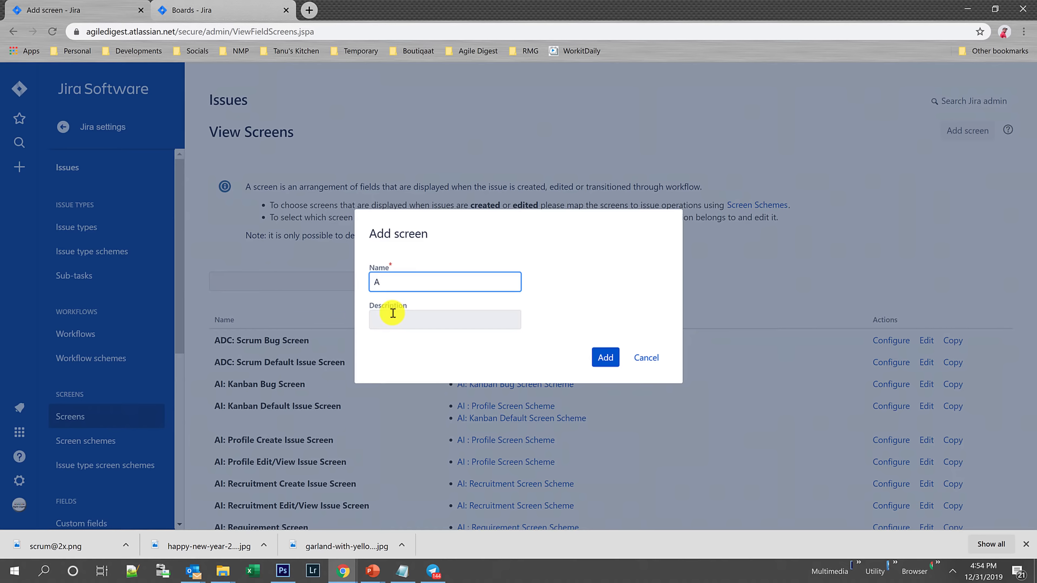
pyautogui.press('BackSpace')
pyautogui.write('Nee')
pyautogui.write(' Gen')
pyautogui.write(' Story ')
pyautogui.write('Screen')
pyautogui.write(' for Edit and View')
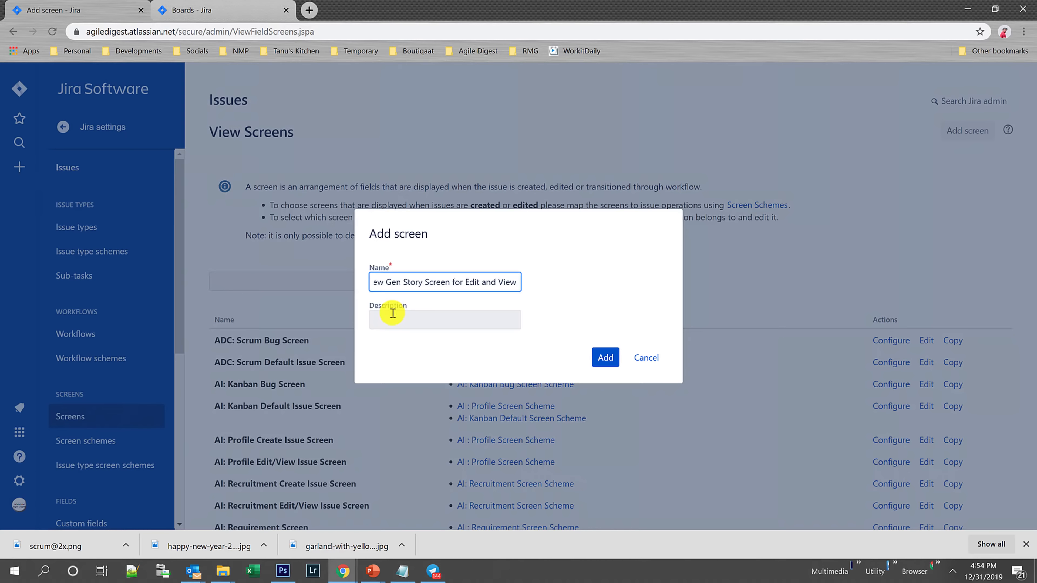
pyautogui.press('Home')
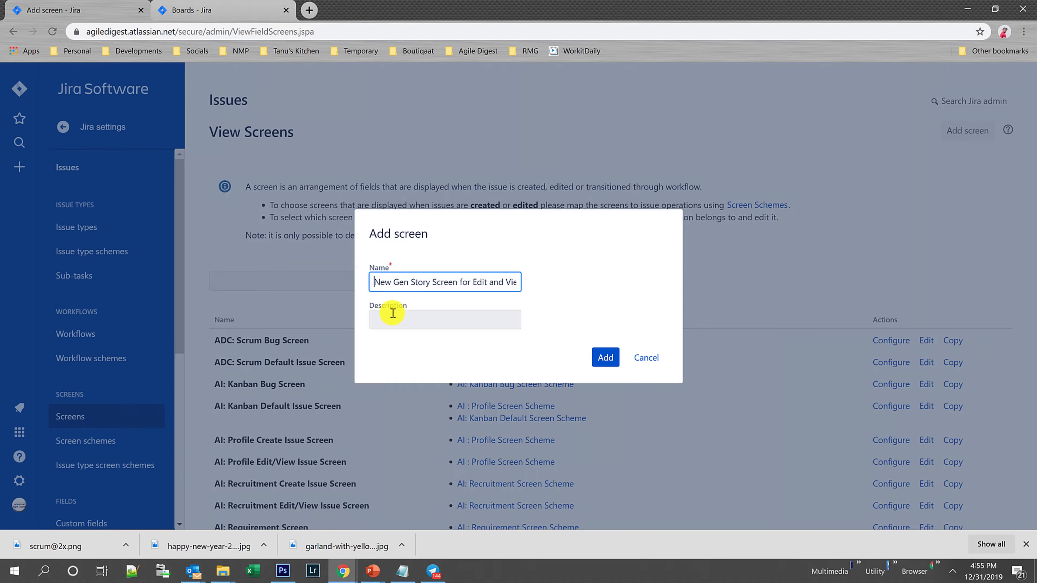
pyautogui.moveTo(411, 282); pyautogui.dragTo(539, 283)
pyautogui.click(601, 358)
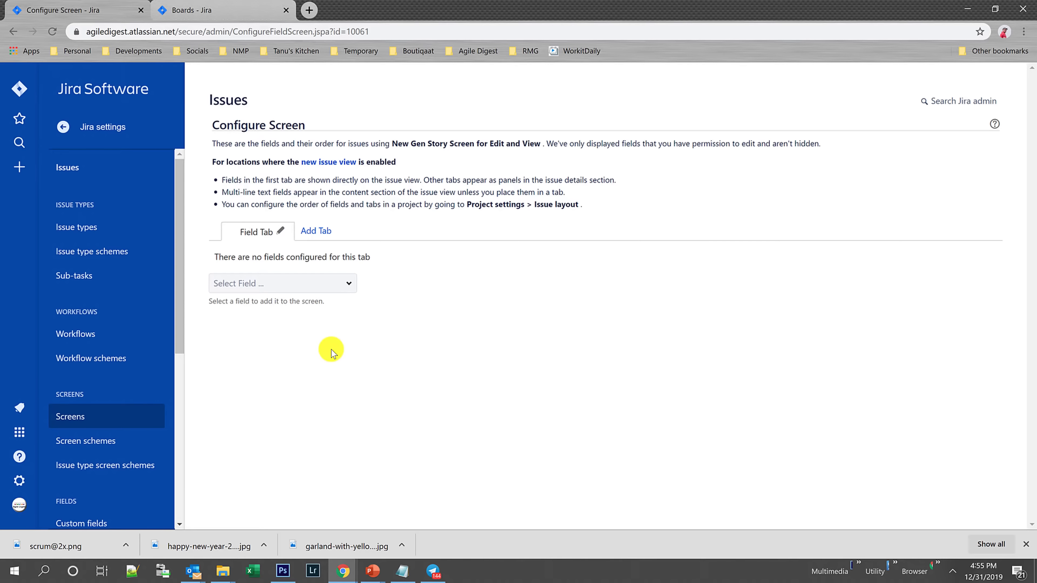
# - Search the screens list for "New Gen" and permanently delete the New Gen Story Screen for Edit and View
pyautogui.click(68, 422)
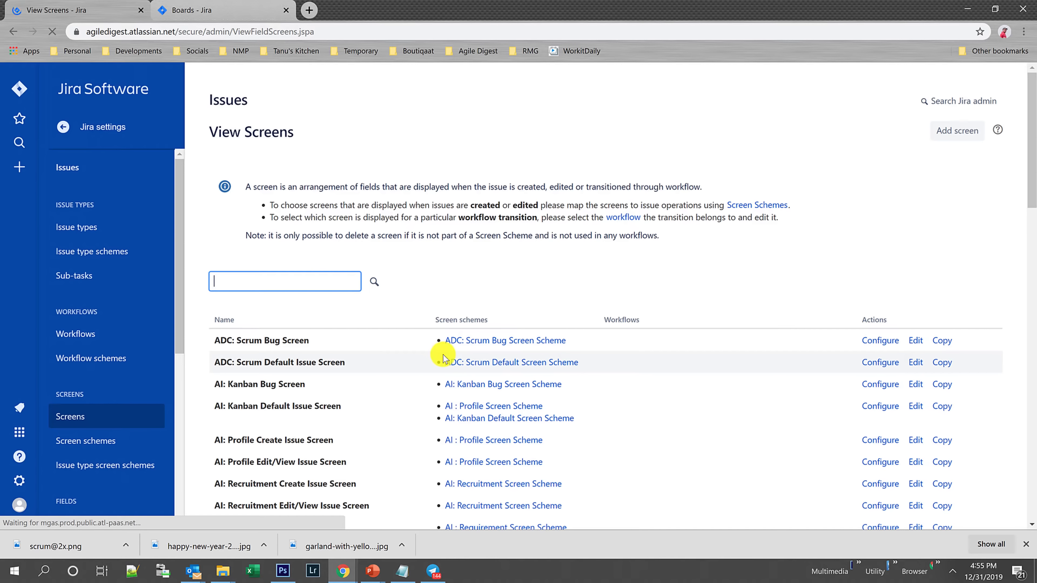
pyautogui.write('New Gen')
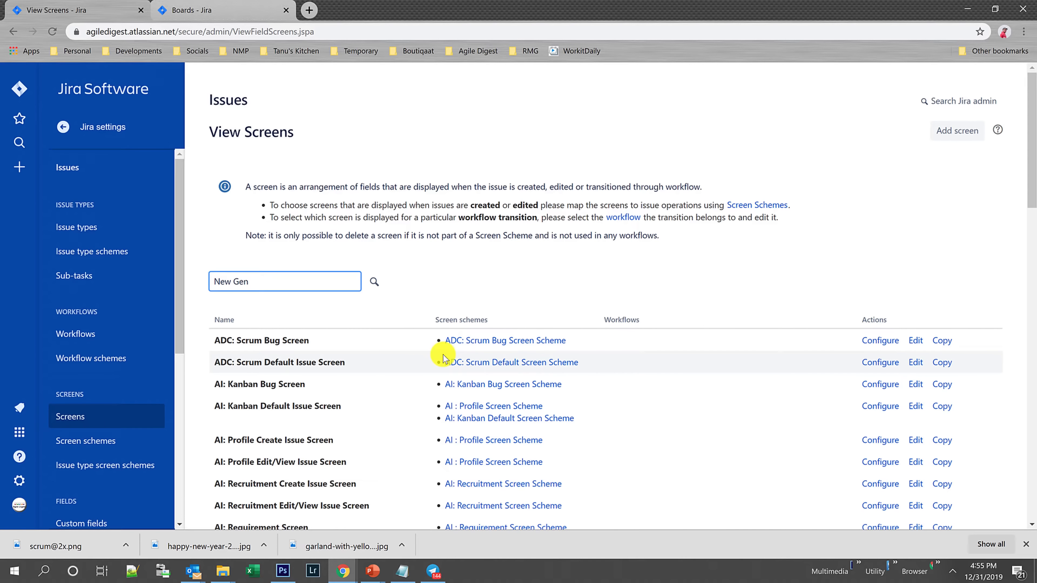
pyautogui.press('Return')
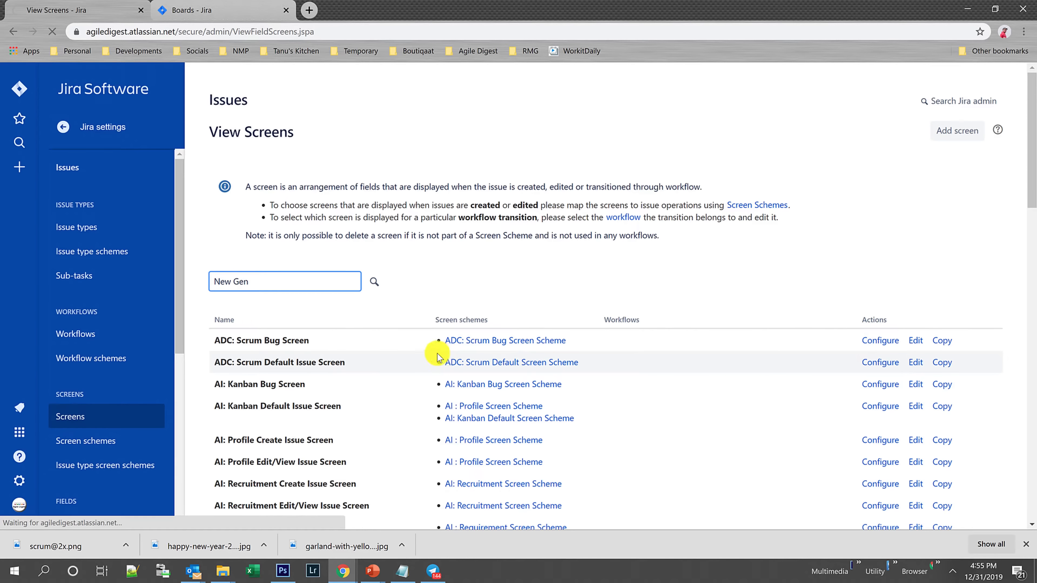
pyautogui.moveTo(378, 346); pyautogui.dragTo(215, 343)
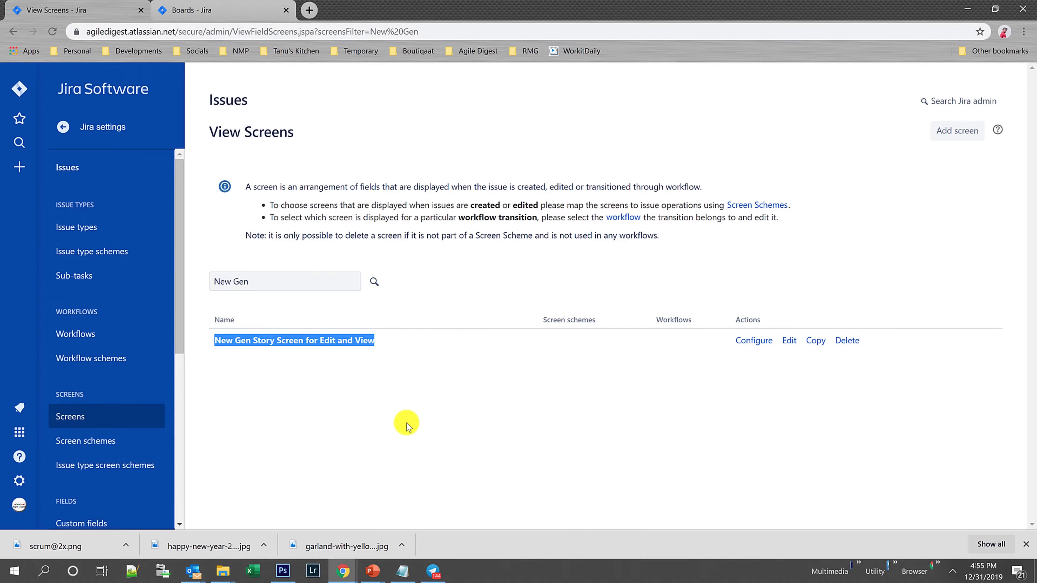
pyautogui.click(848, 341)
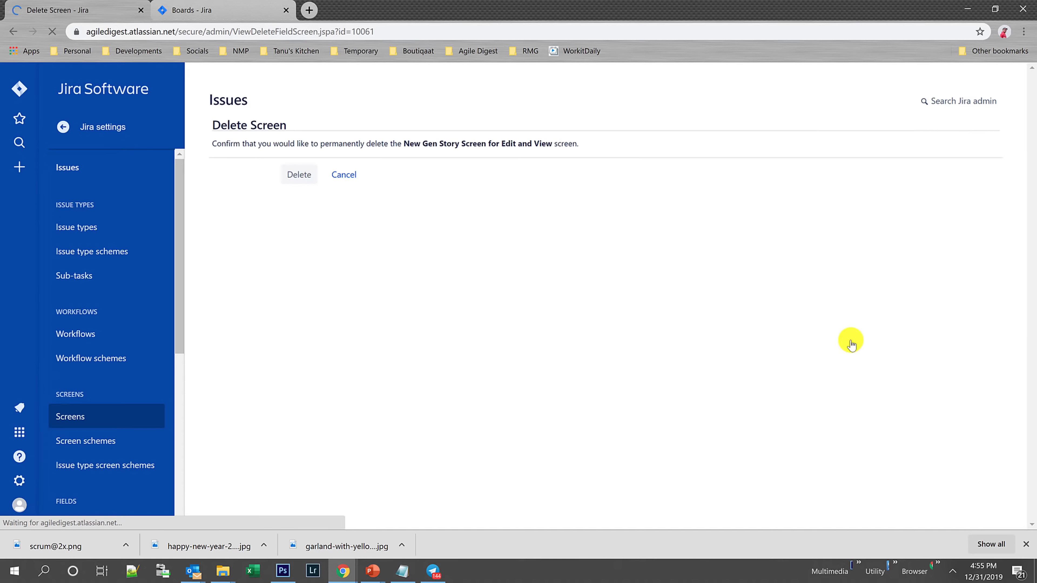
pyautogui.click(303, 180)
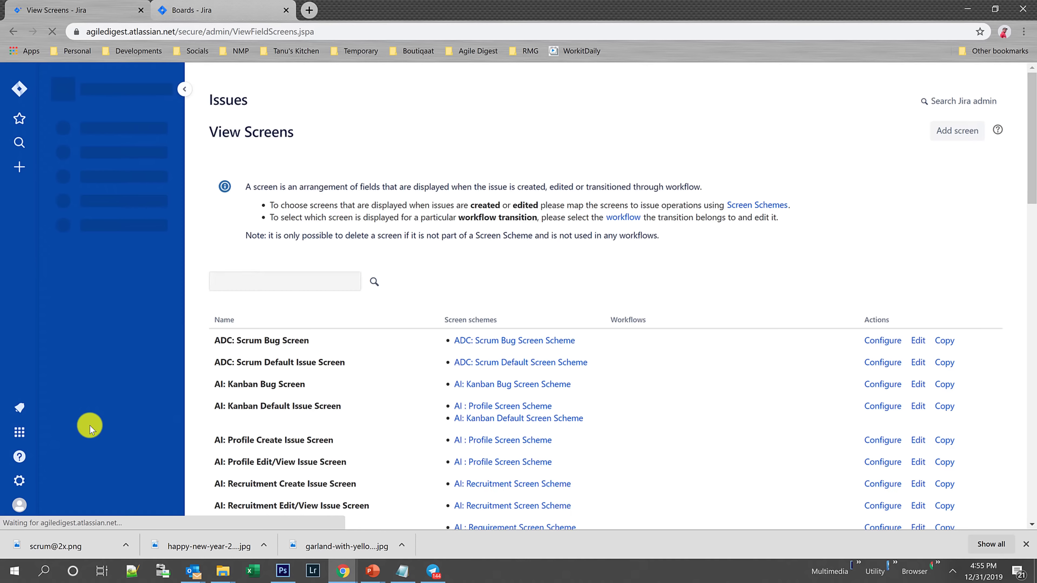
# - Copy the JAP: Scrum Default Issue Screen as "New Gen Story Screen for Edit and View" without a description
pyautogui.scroll(-6, 375, 335)
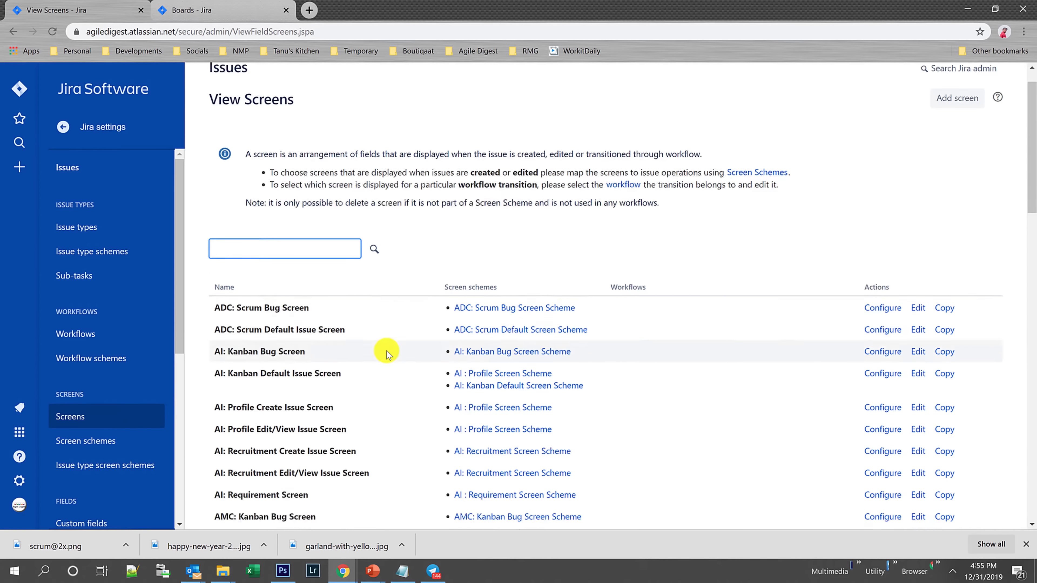
pyautogui.scroll(4, 384, 347)
pyautogui.scroll(-7, 386, 355)
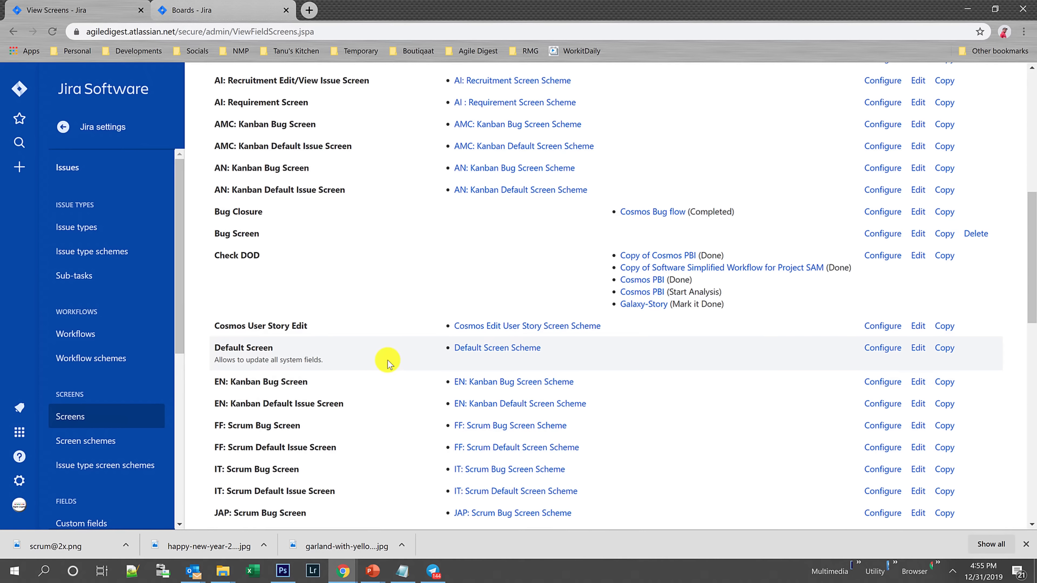
pyautogui.scroll(-5, 388, 363)
pyautogui.scroll(-1, 389, 366)
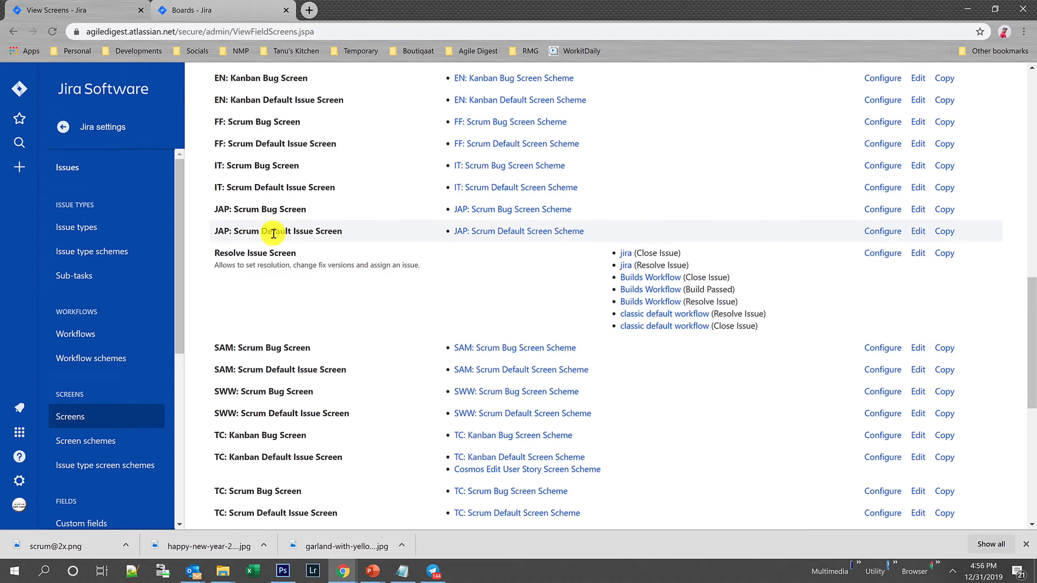
pyautogui.click(946, 231)
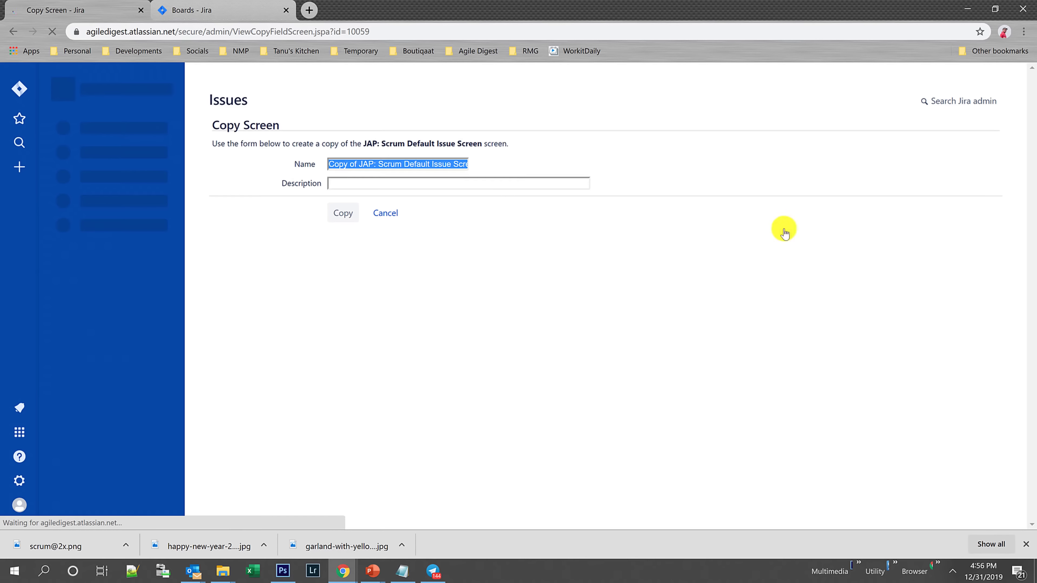
pyautogui.write('JAP: New Gen Story Screen for Edit and View')
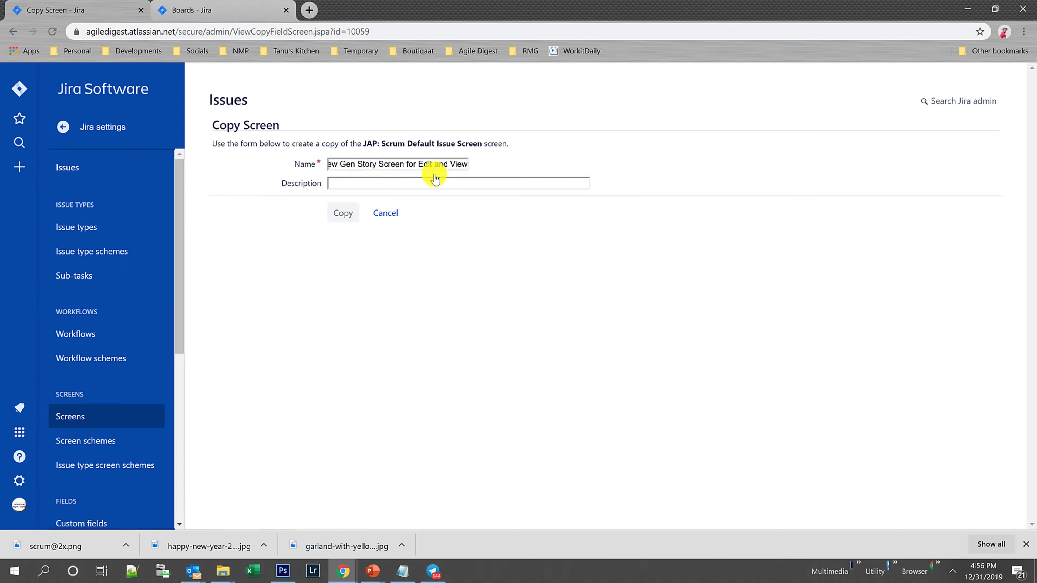
pyautogui.moveTo(403, 165); pyautogui.dragTo(296, 162)
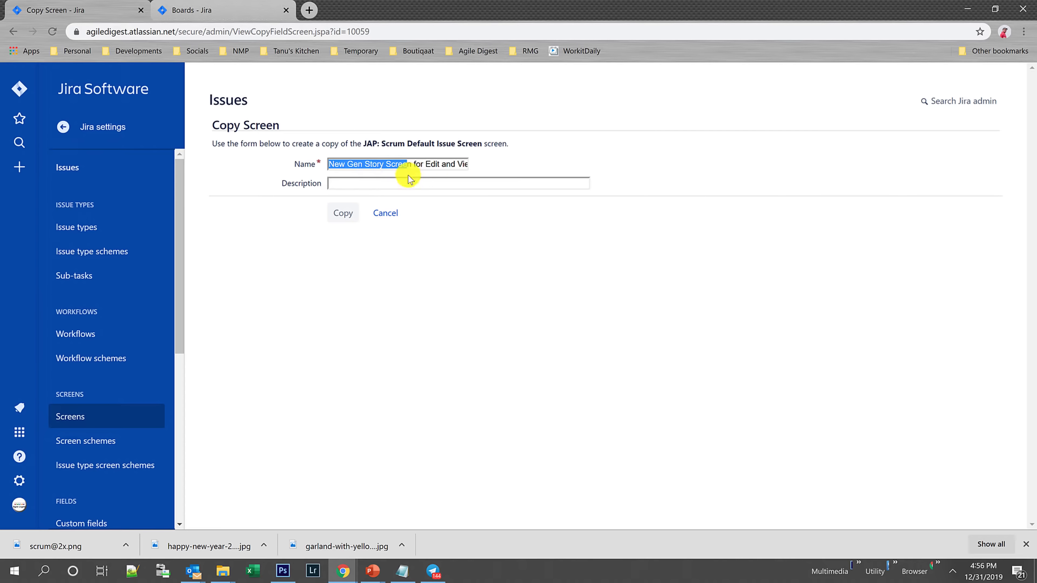
pyautogui.click(398, 183)
pyautogui.click(342, 222)
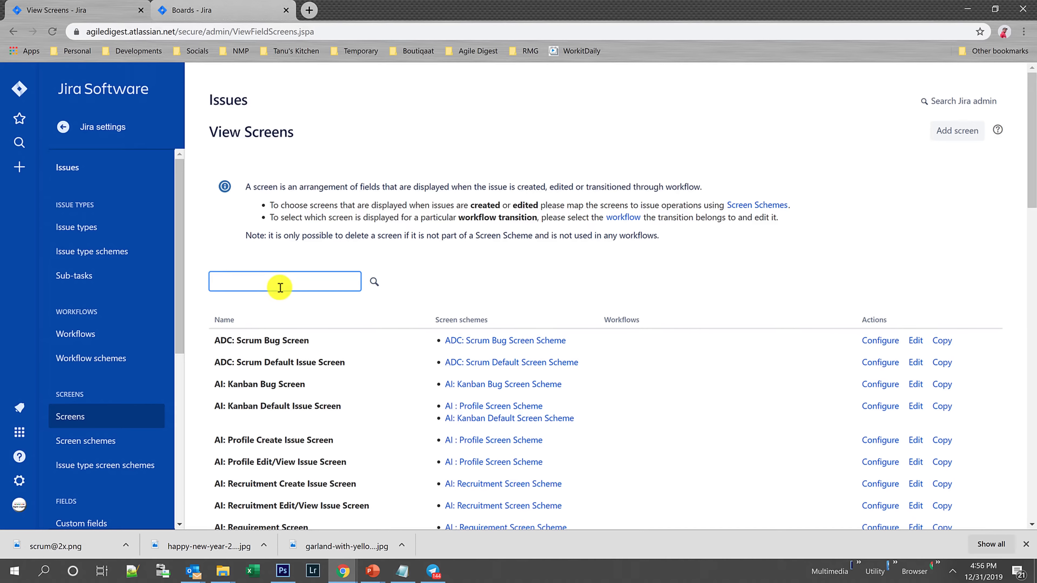
# - Search the screens list for "New Gen Story Screen for Edit and View" and open that screen's field configuration
pyautogui.hotkey('ctrl', 'v')
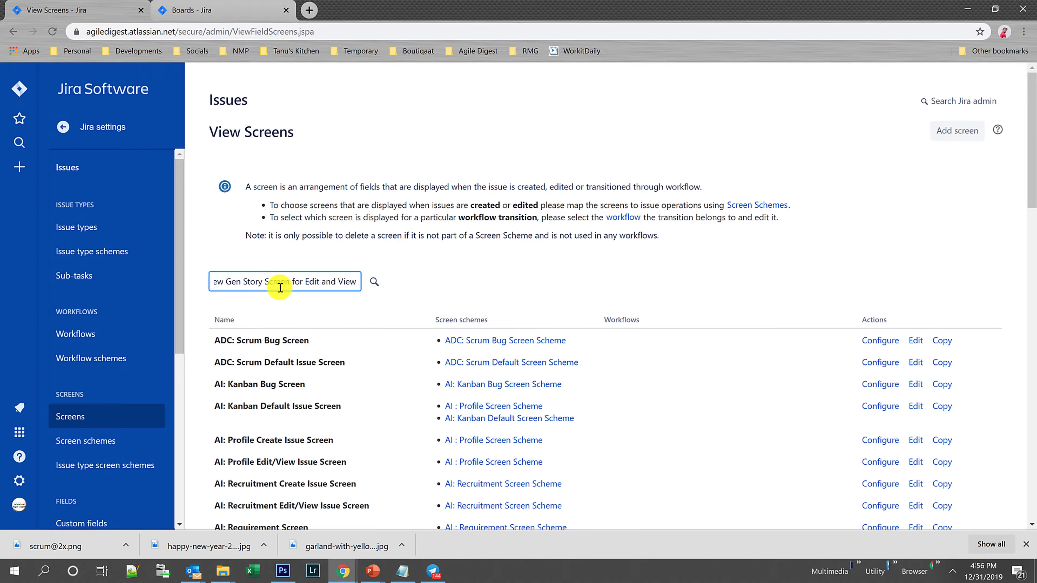
pyautogui.press('Return')
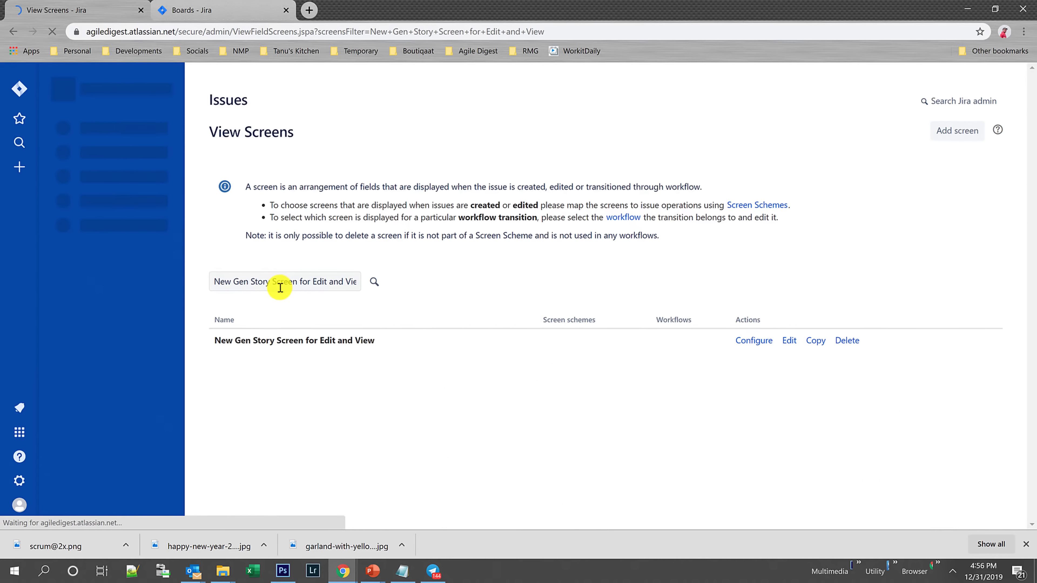
pyautogui.click(766, 345)
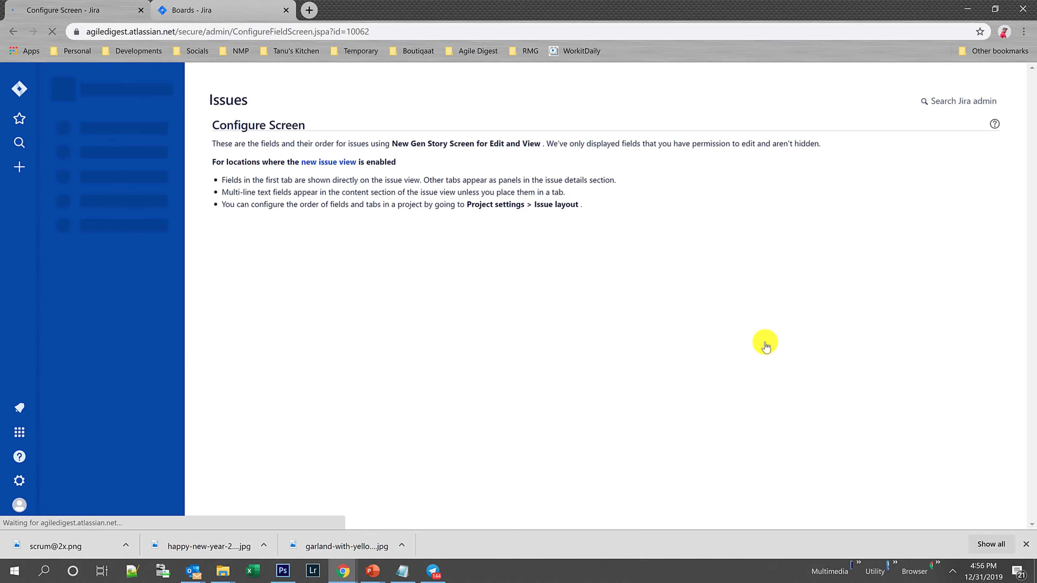
pyautogui.scroll(-4, 404, 338)
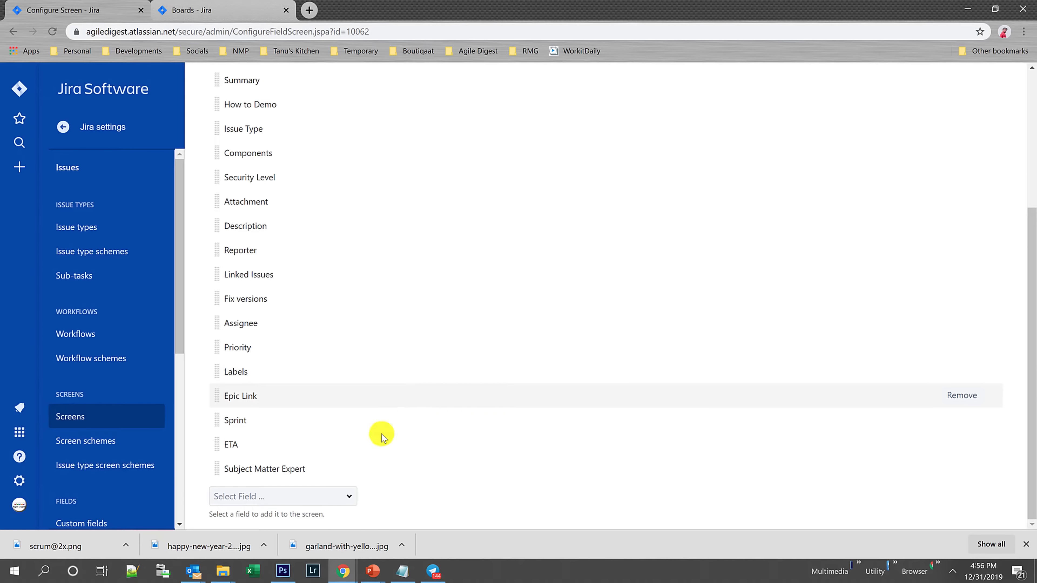
pyautogui.scroll(5, 406, 437)
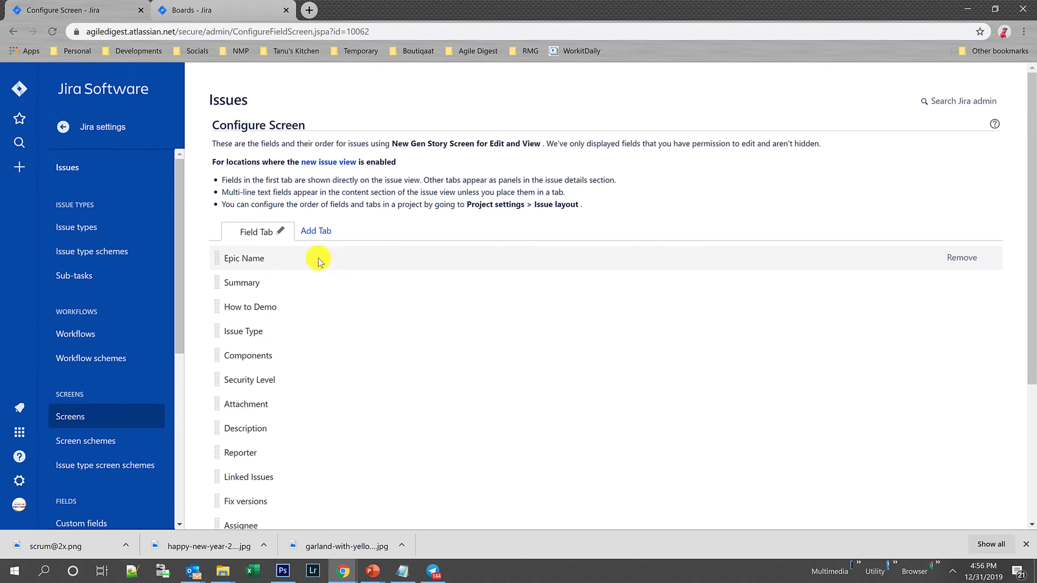
# - Add a new tab named "Estimation" to the New Gen Story Screen for Edit and View
pyautogui.click(318, 231)
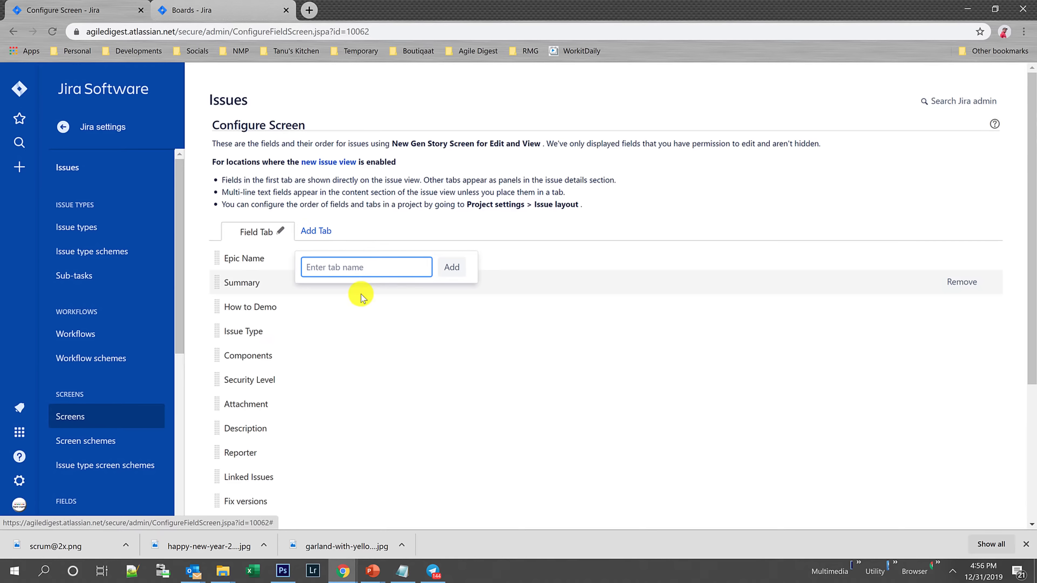
pyautogui.write('Es')
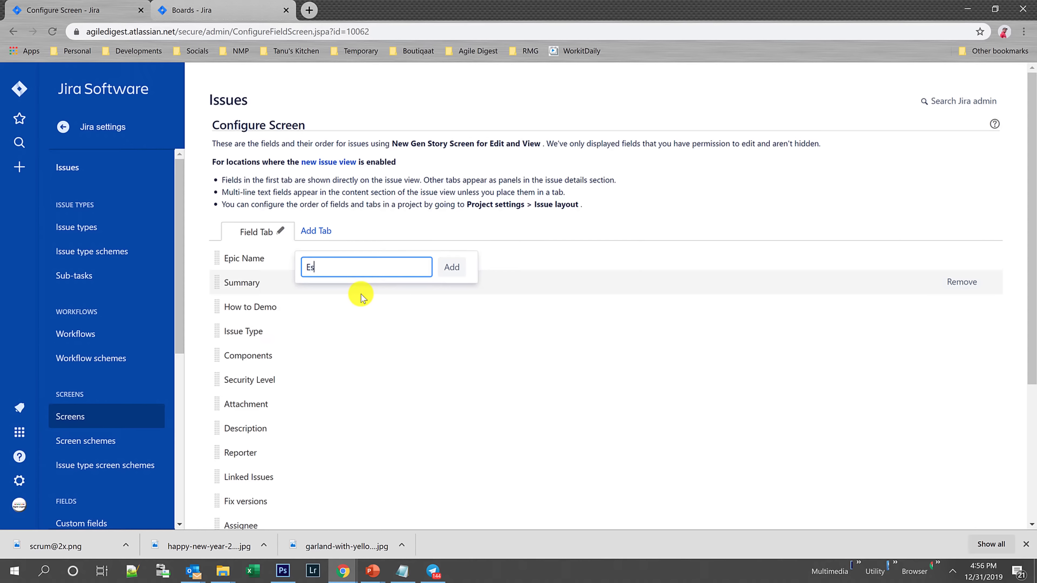
pyautogui.write('timation')
pyautogui.press('Return')
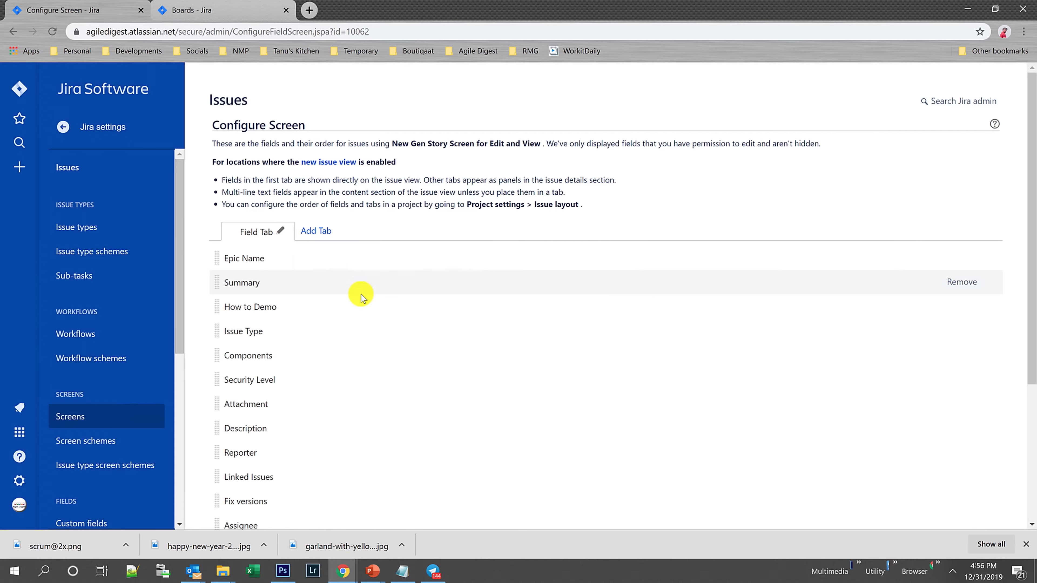
# - Review the fields configured on the screen's Field Tab and compare them with the contents of the Estimation tab
pyautogui.click(253, 241)
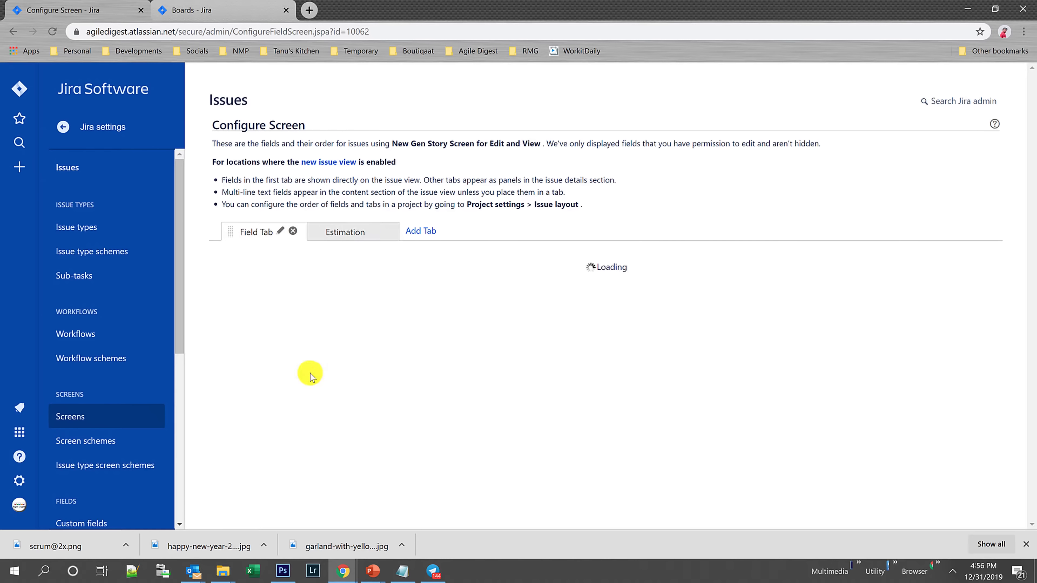
pyautogui.scroll(-3, 301, 409)
pyautogui.scroll(-1, 284, 418)
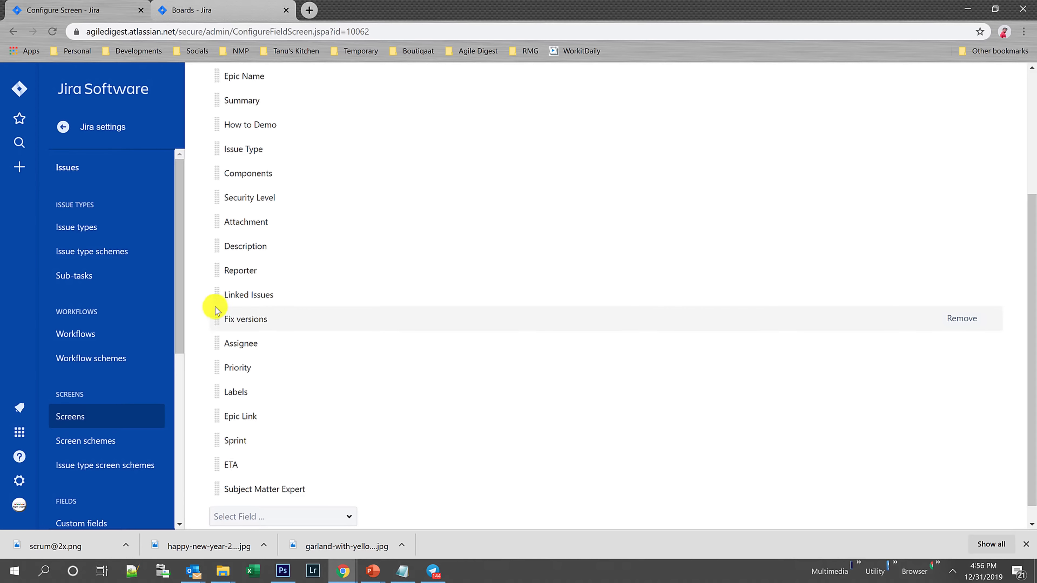
pyautogui.scroll(3, 224, 294)
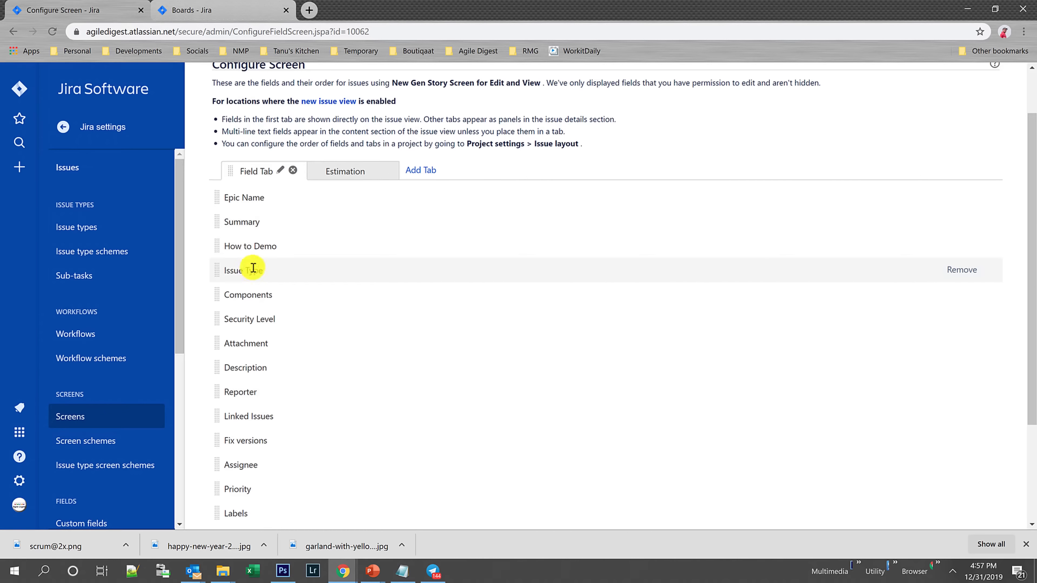
pyautogui.click(367, 174)
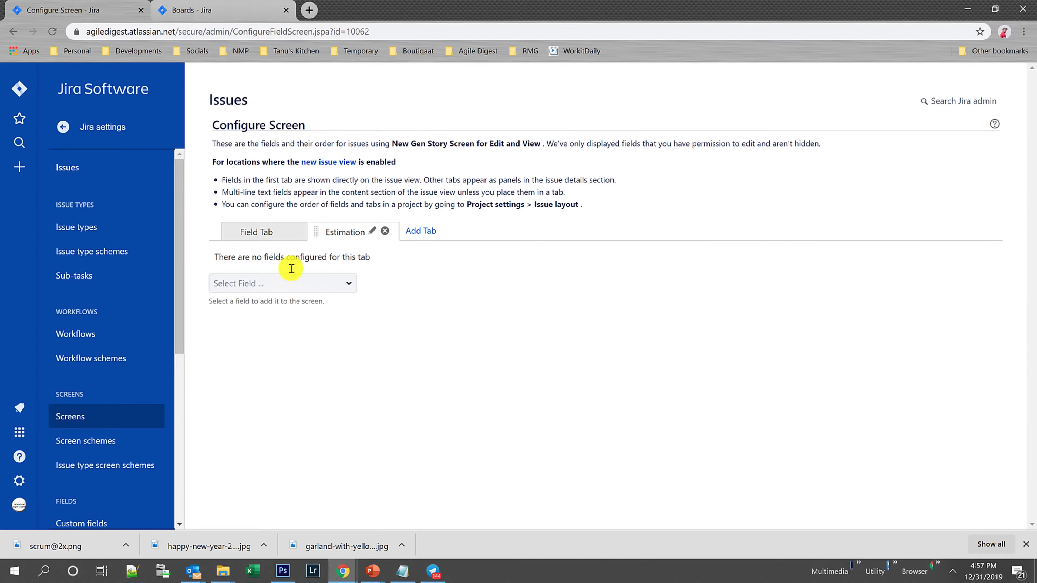
pyautogui.click(261, 234)
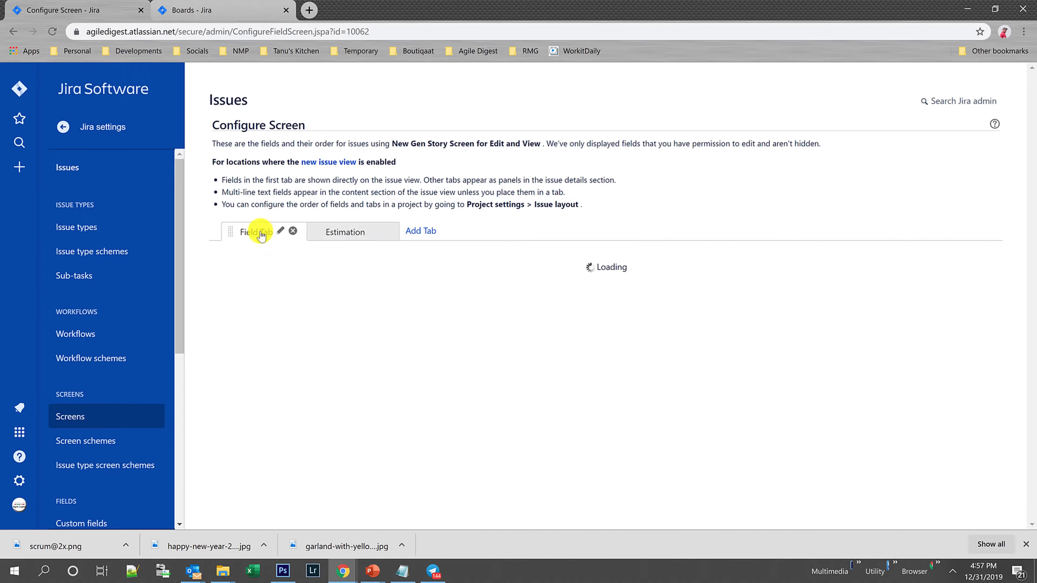
pyautogui.scroll(-6, 290, 435)
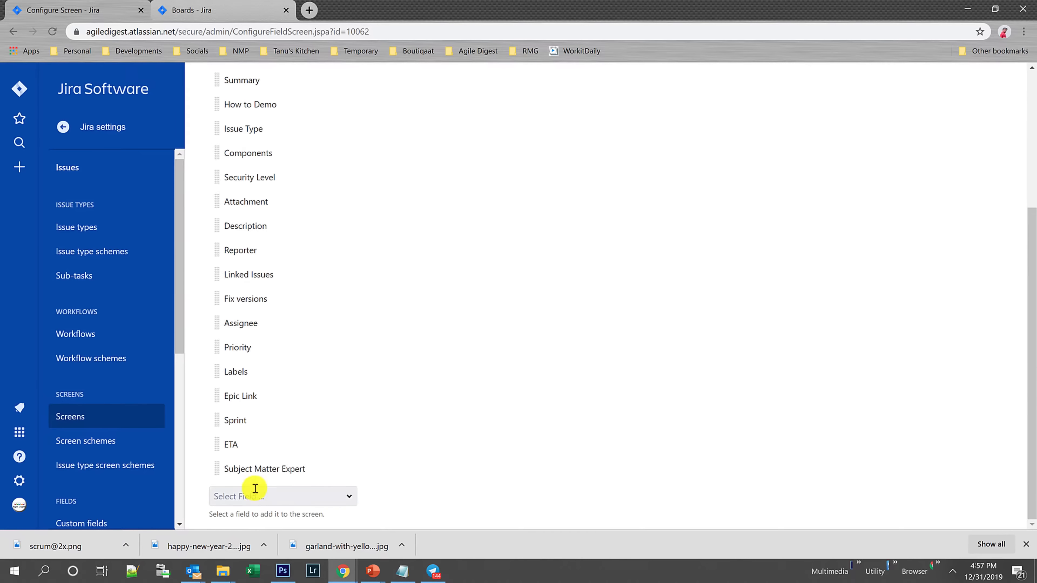
pyautogui.scroll(1, 378, 408)
pyautogui.scroll(5, 378, 407)
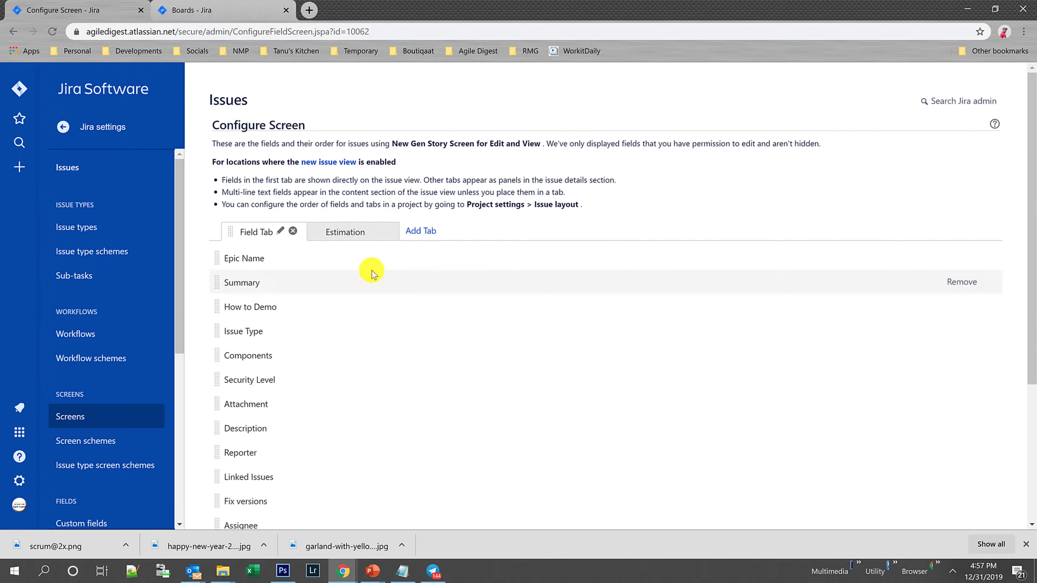
# - Add the Story Points and Time tracking fields to the Estimation tab
pyautogui.click(345, 232)
pyautogui.click(297, 282)
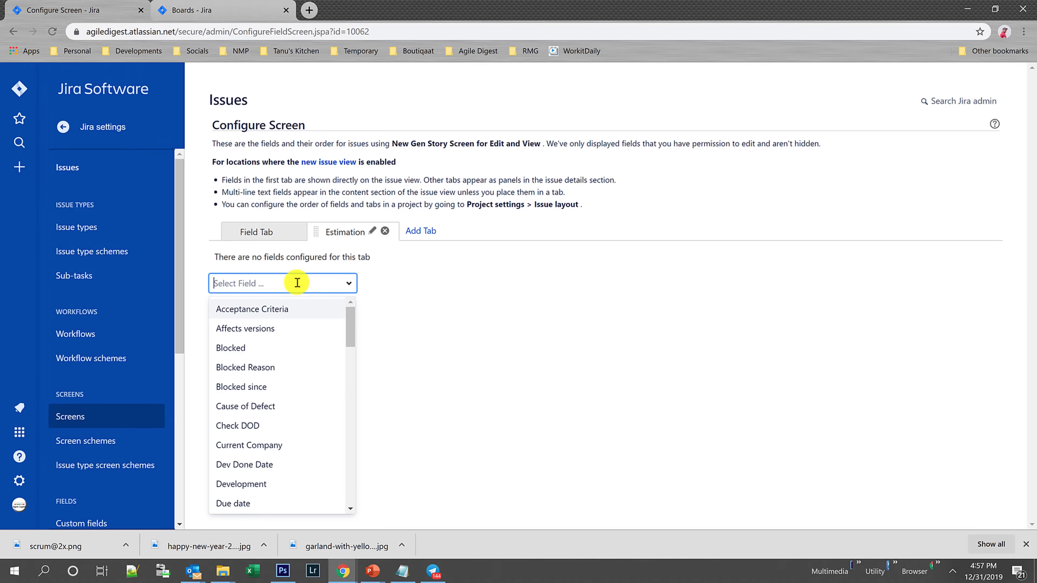
pyautogui.write('Stor')
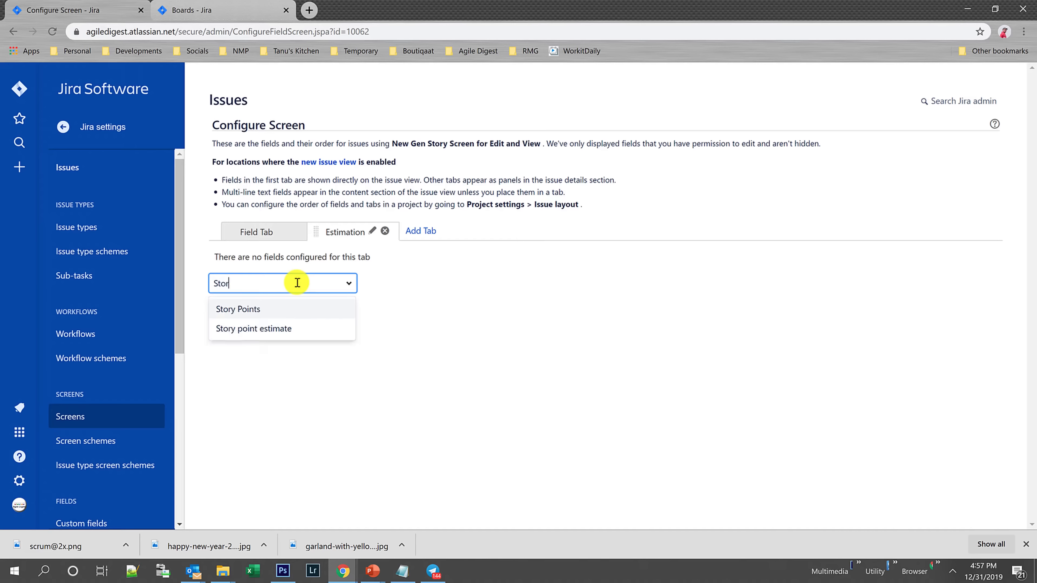
pyautogui.click(279, 310)
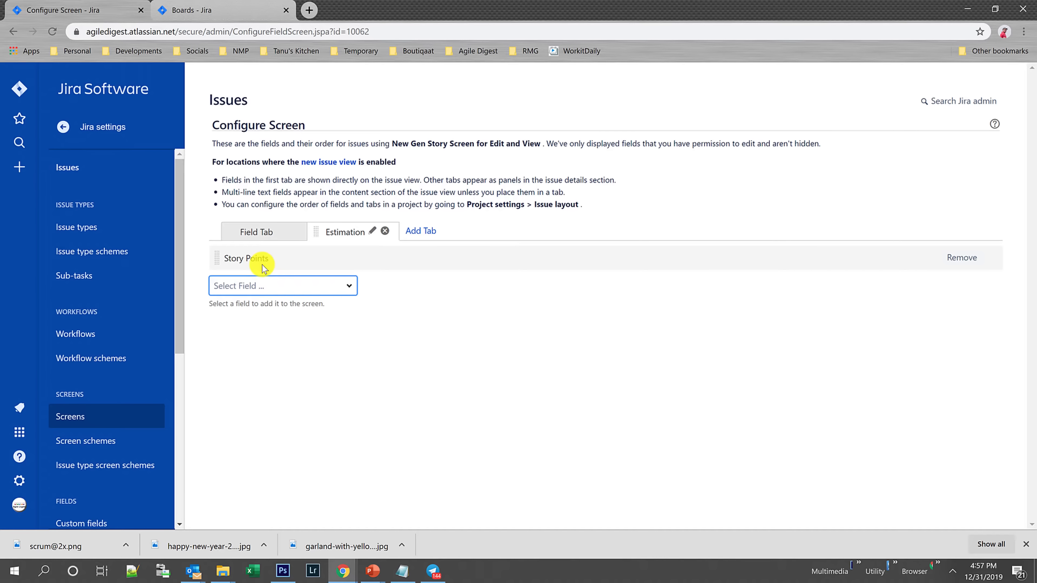
pyautogui.write('Ti')
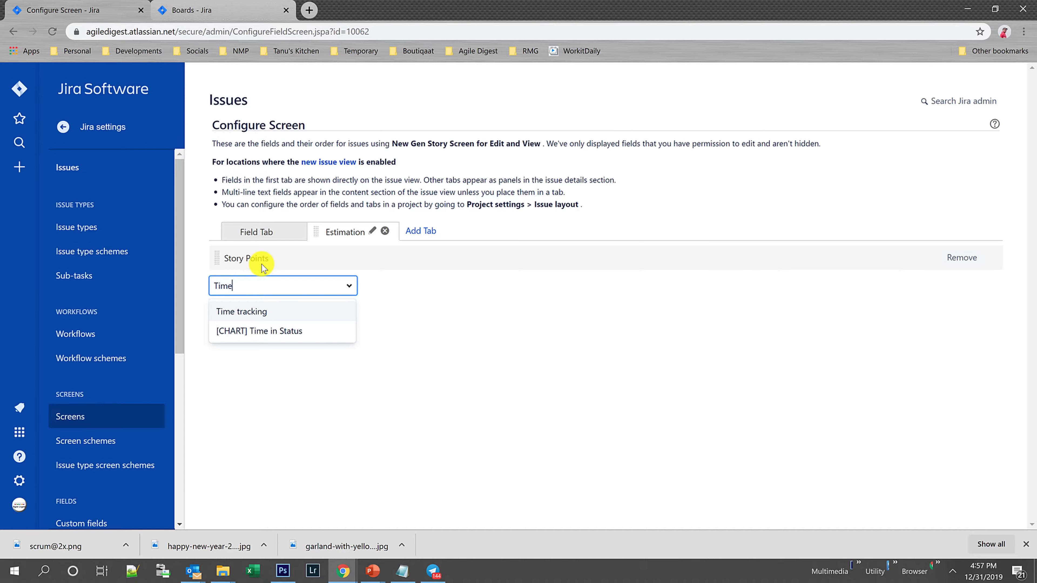
pyautogui.write('me')
pyautogui.click(261, 311)
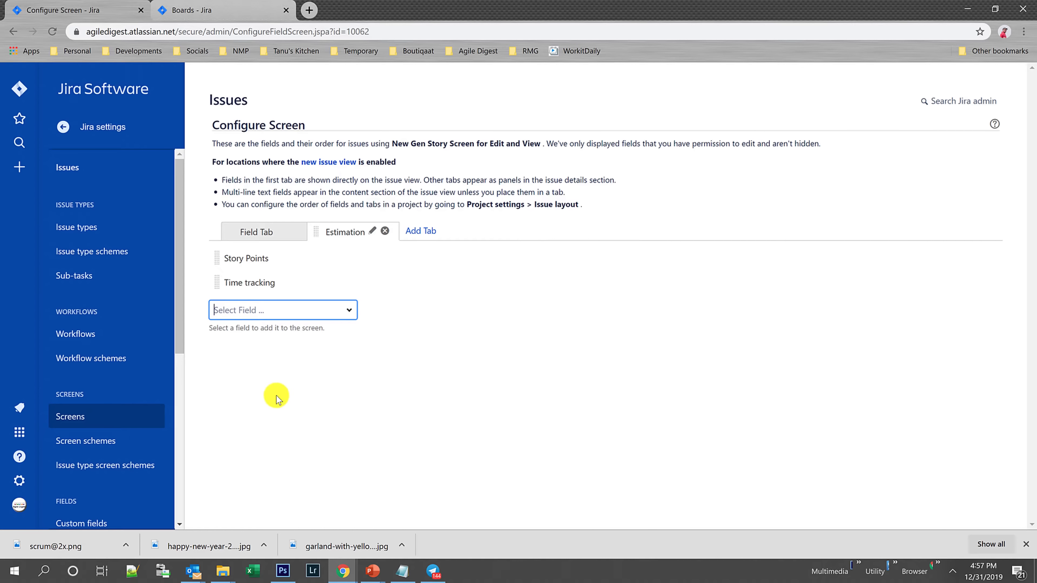
# - Open the list of screen schemes and compare the JAP schemes with the screens and project association diagram in the presentation
pyautogui.click(83, 427)
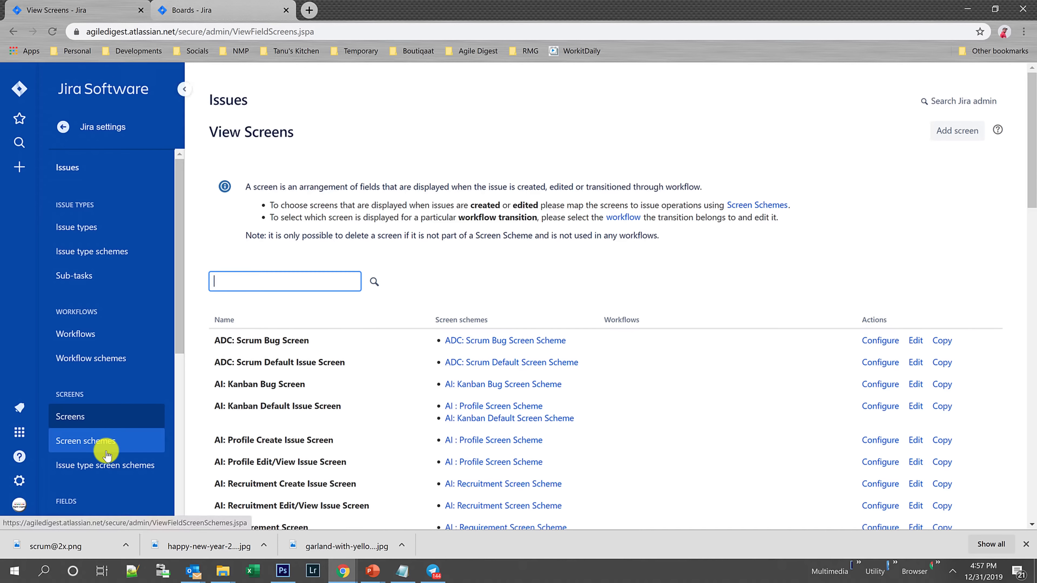
pyautogui.click(100, 447)
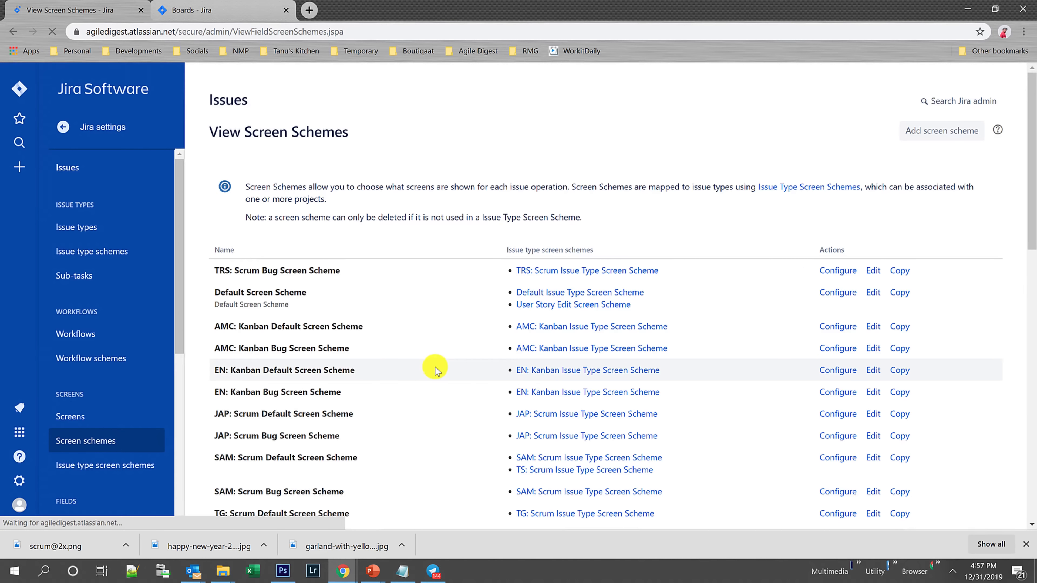
pyautogui.scroll(-3, 442, 371)
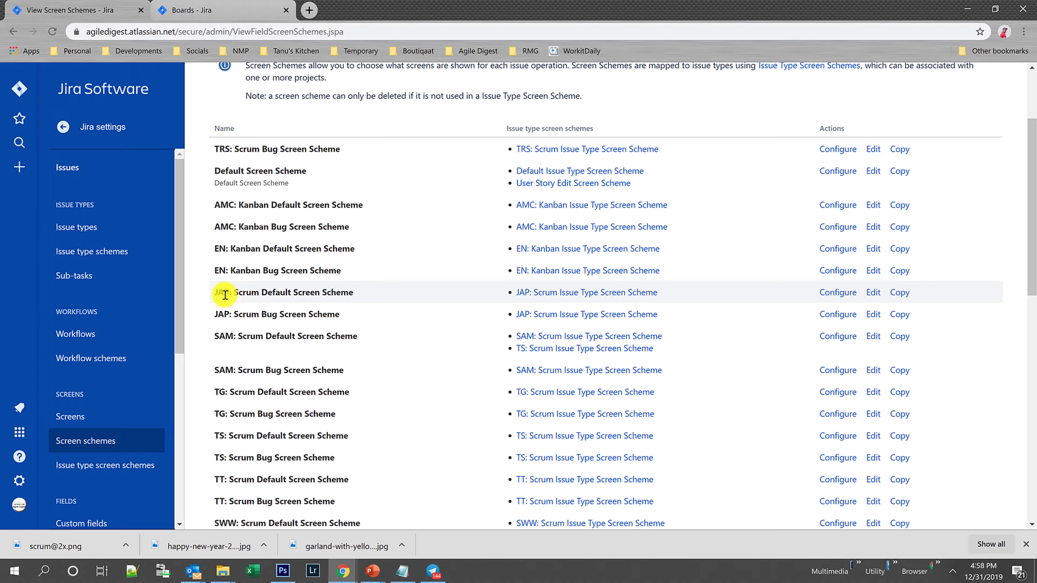
pyautogui.hotkey('alt', 'Tab')
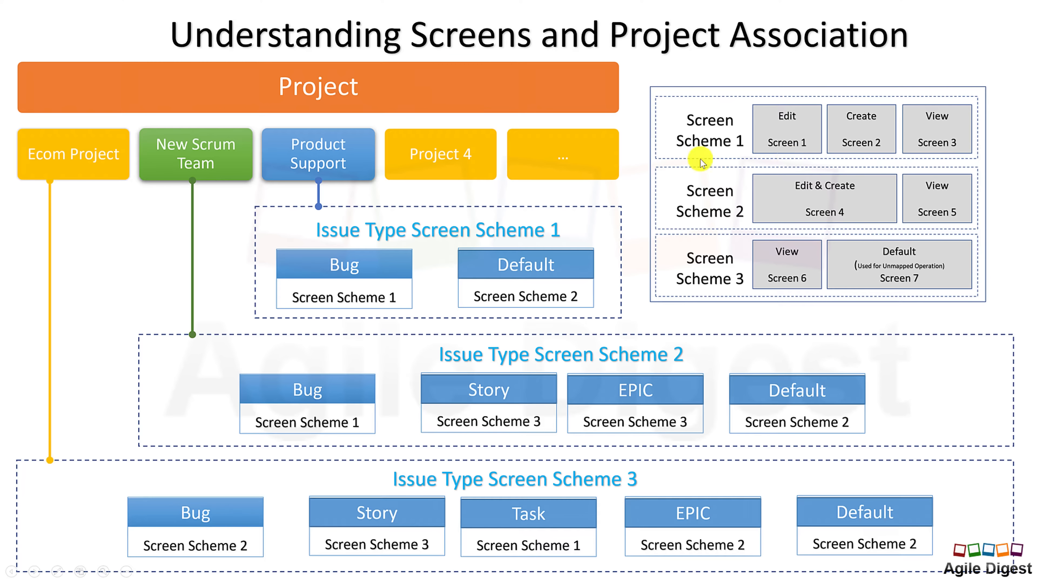
pyautogui.hotkey('alt', 'Tab')
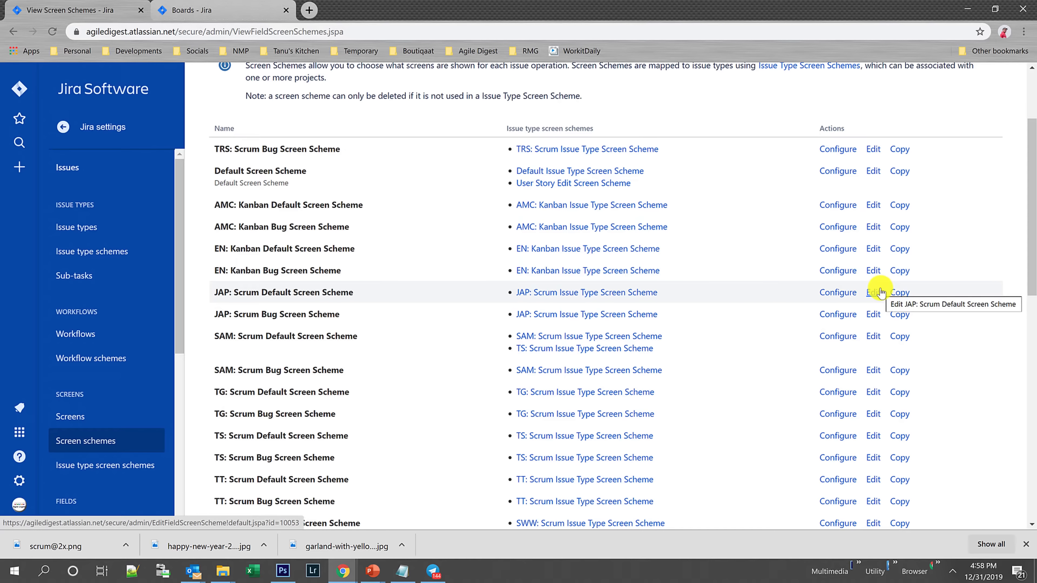
# - Examine which screen JAP: Scrum Default Screen Scheme assigns to each issue operation, and return to the screen schemes list
pyautogui.scroll(3, 336, 303)
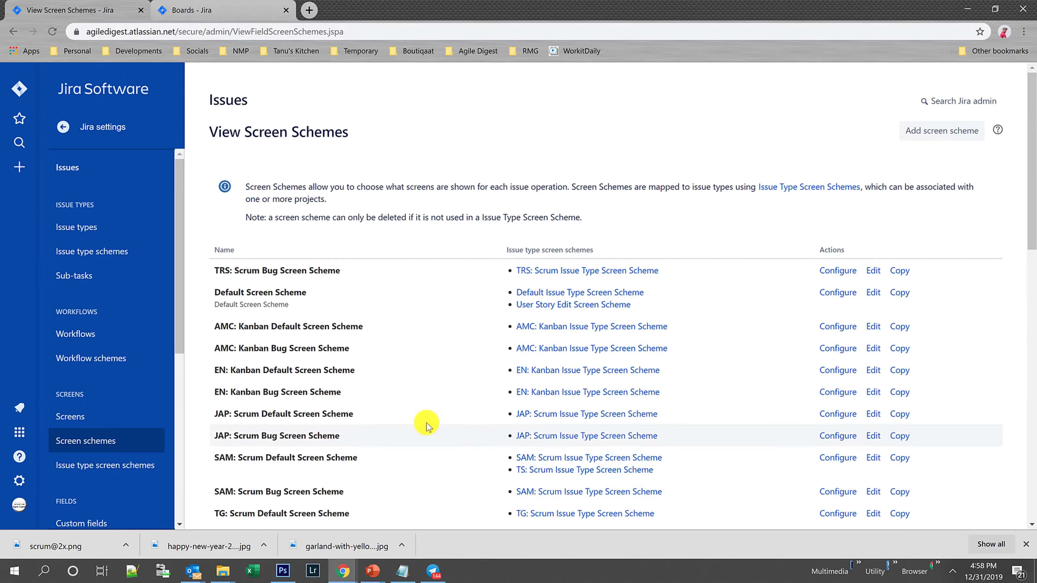
pyautogui.click(843, 416)
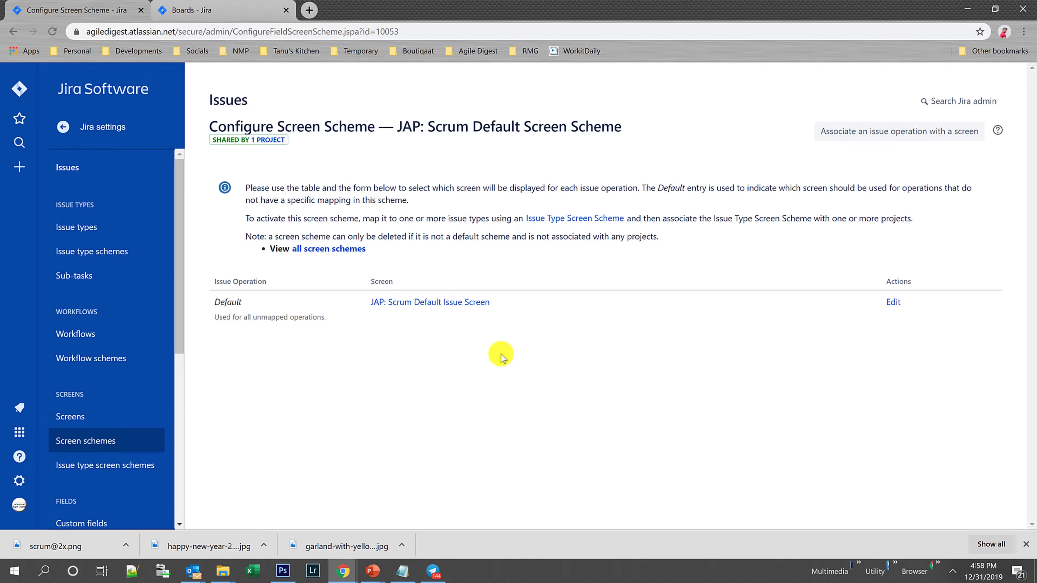
pyautogui.click(13, 31)
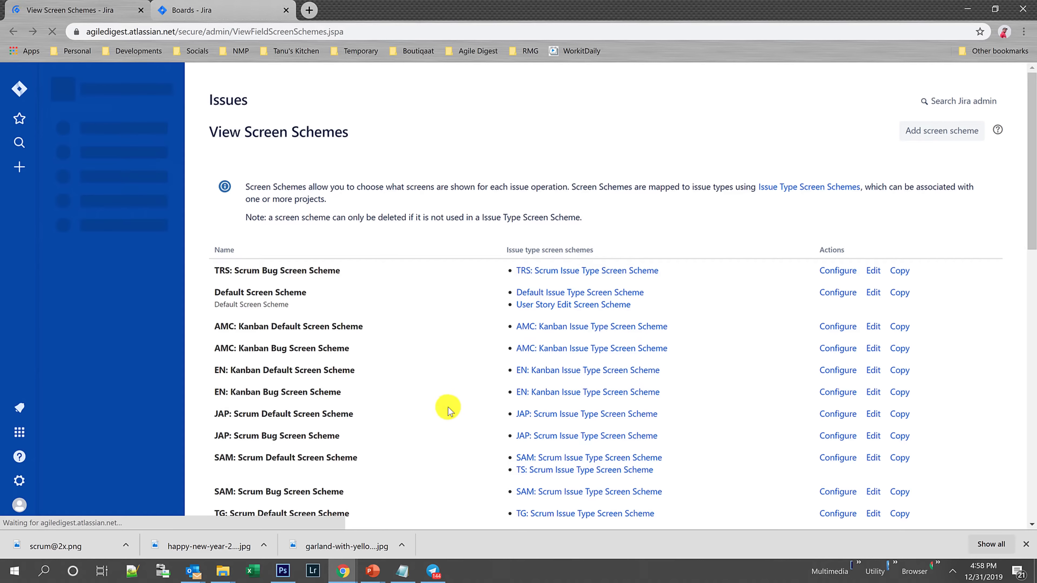
# - Add a screen scheme named New Gen User Story Screen Scheme, with ADC: Scrum Bug Screen as its default screen
pyautogui.click(958, 133)
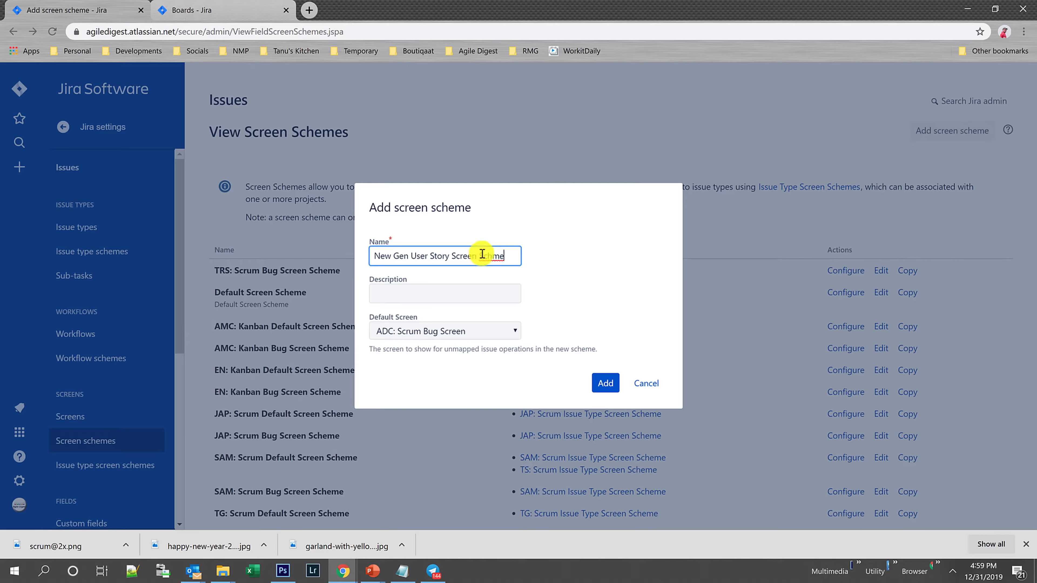
pyautogui.click(493, 255)
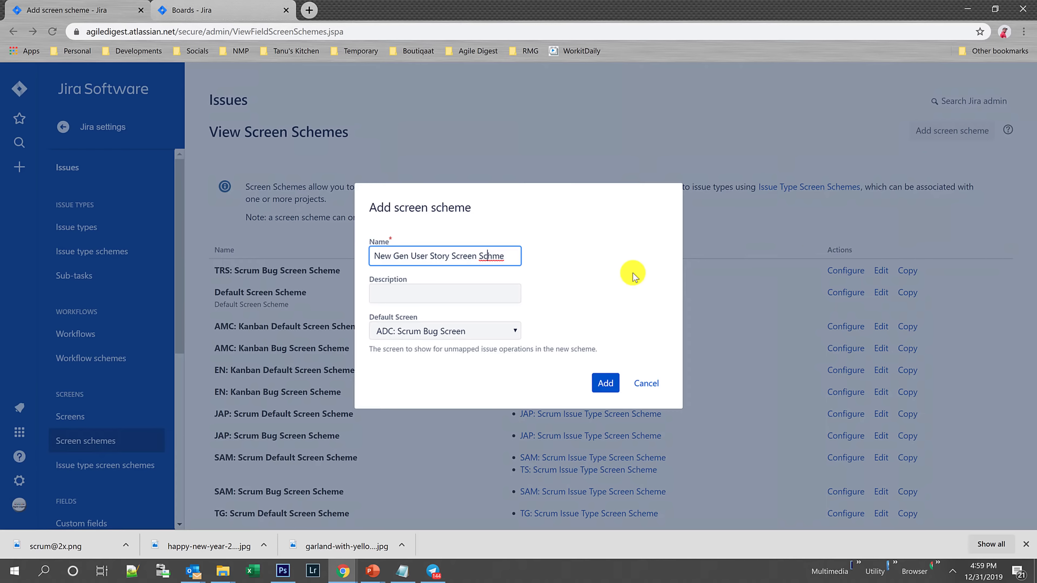
pyautogui.write('e')
pyautogui.click(611, 278)
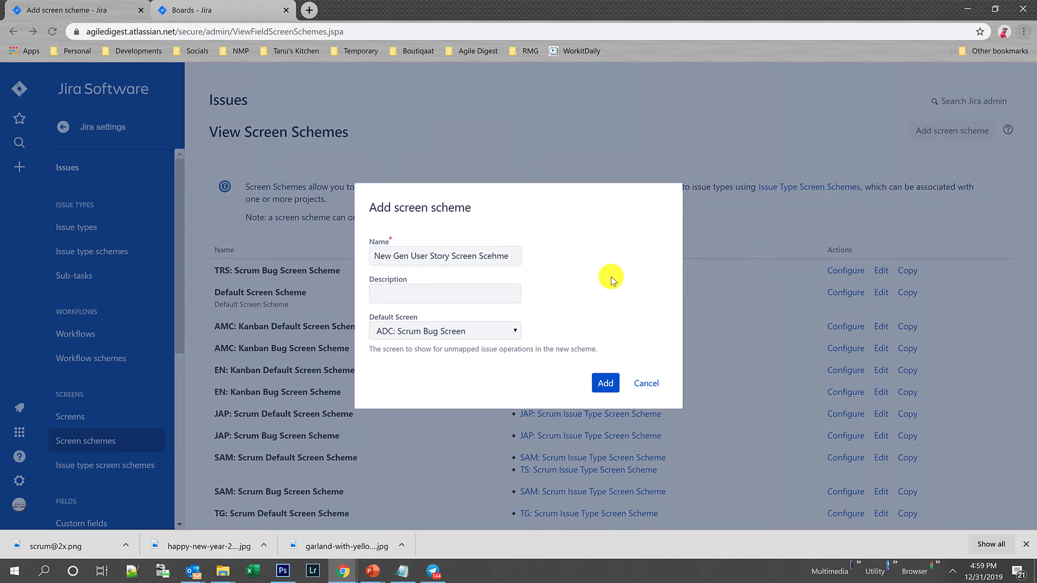
pyautogui.click(496, 256)
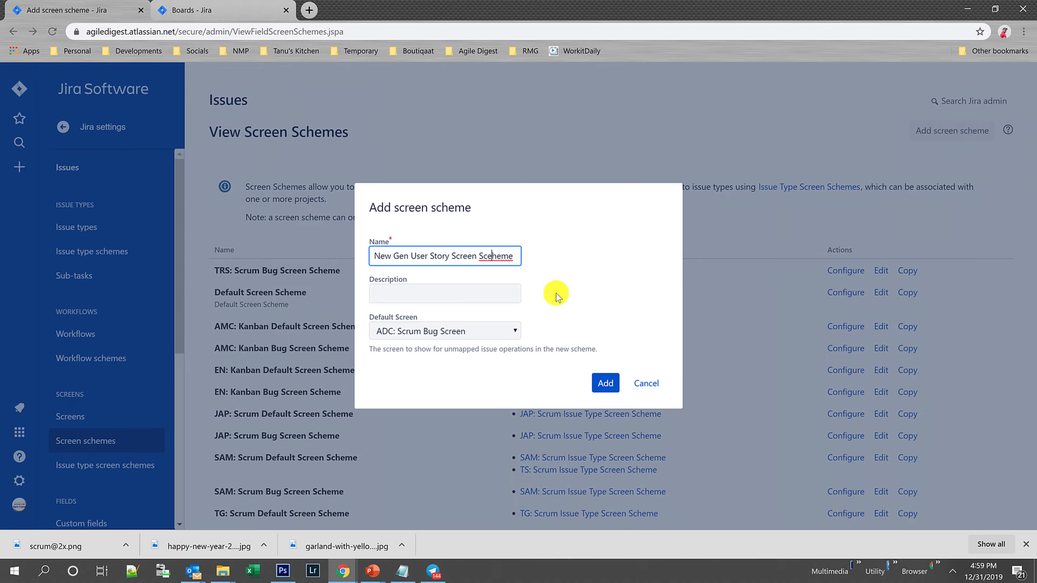
pyautogui.press('BackSpace')
pyautogui.click(549, 287)
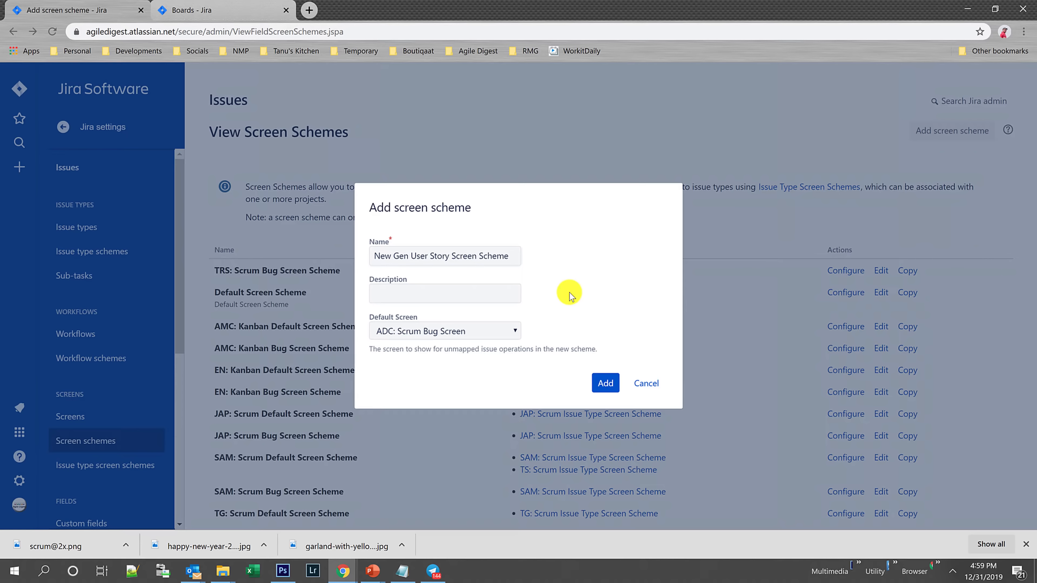
pyautogui.click(611, 386)
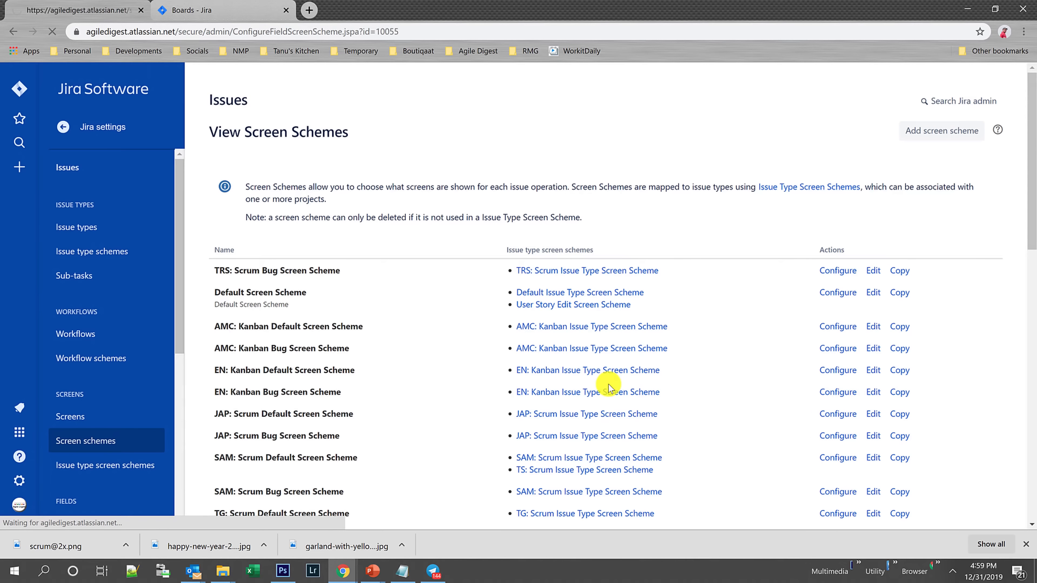
# - Check the screen association diagram in the presentation, and associate the Edit issue operation with New Gen Story Screen for Edit and View
pyautogui.hotkey('alt', 'Tab')
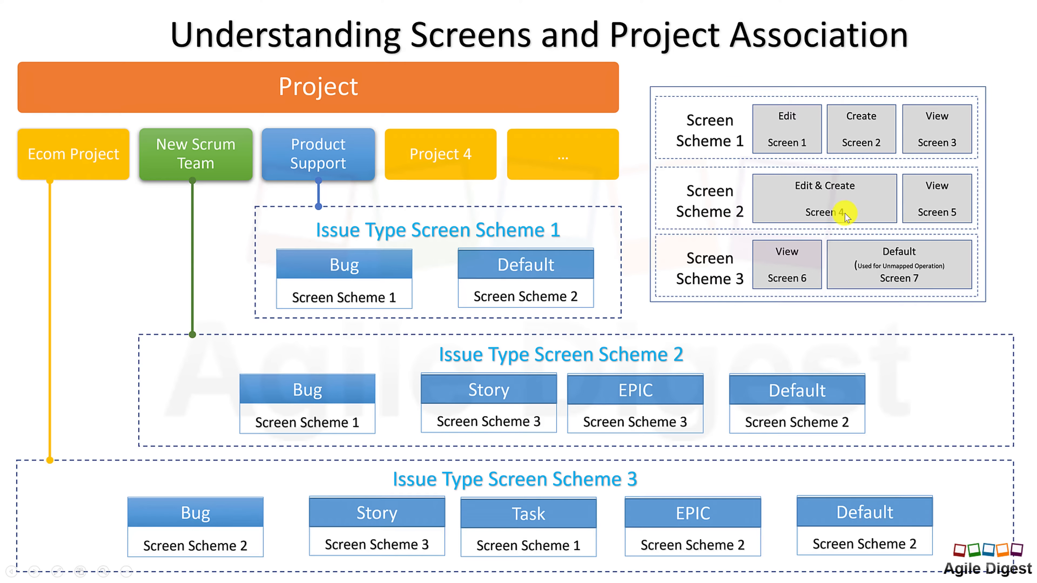
pyautogui.hotkey('alt', 'Tab')
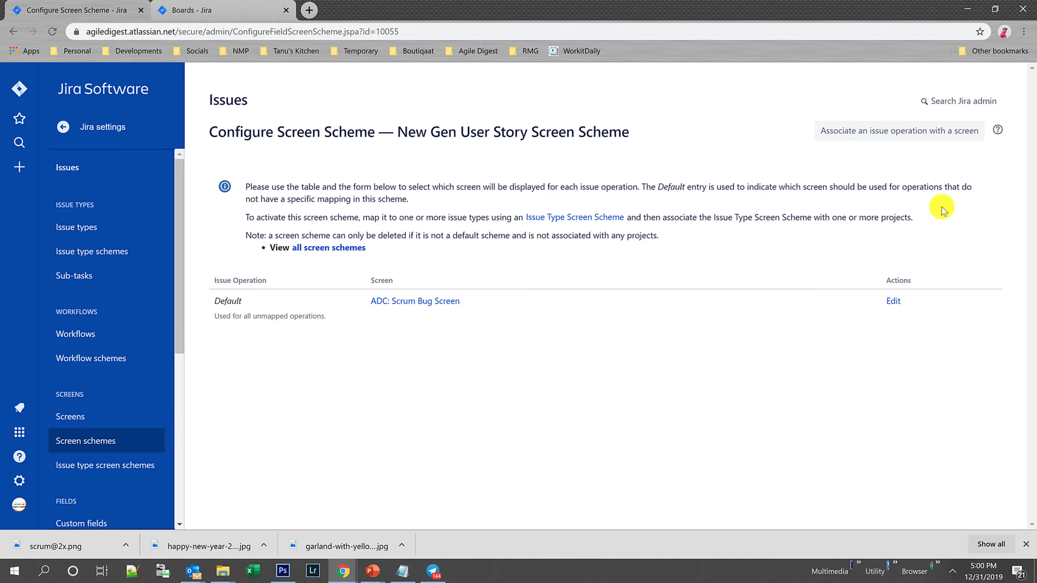
pyautogui.click(861, 131)
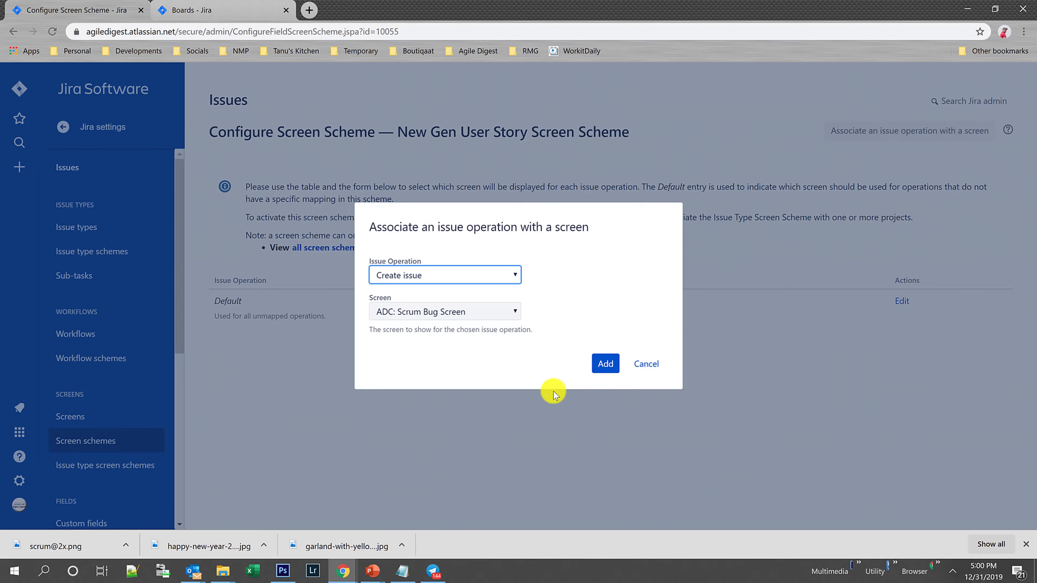
pyautogui.click(494, 276)
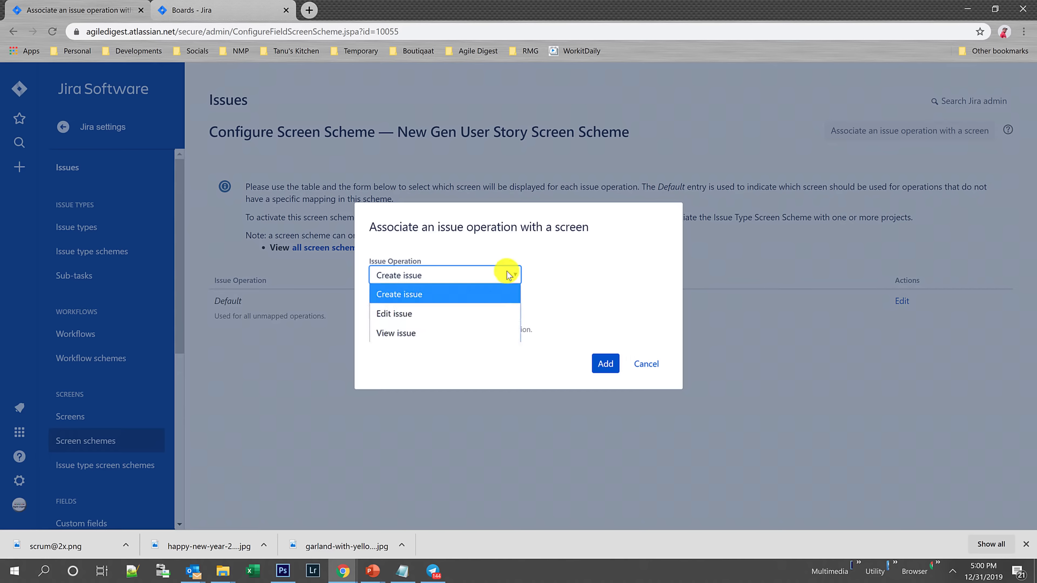
pyautogui.click(447, 313)
pyautogui.click(460, 274)
pyautogui.click(460, 275)
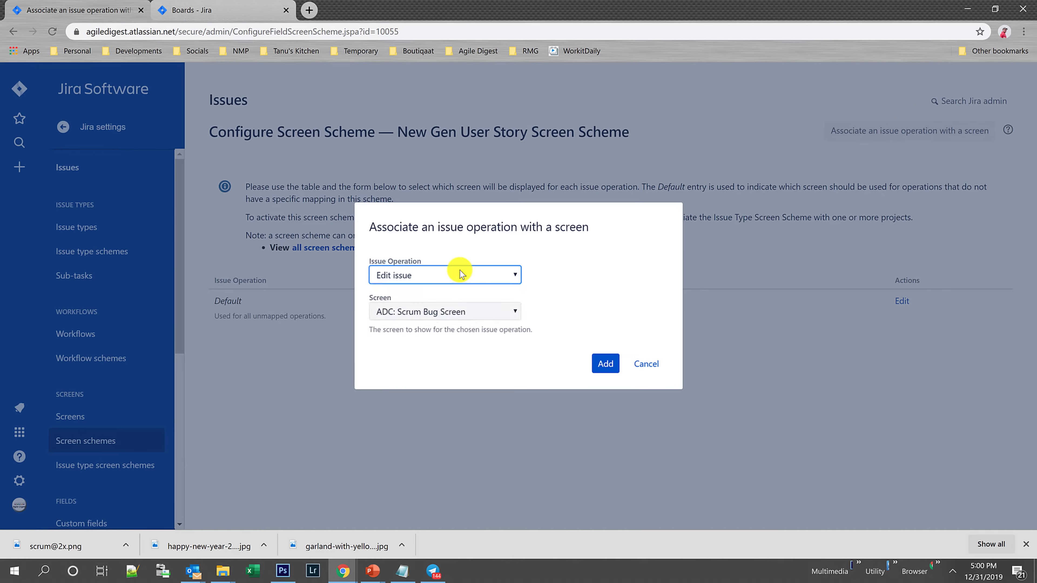
pyautogui.click(468, 315)
pyautogui.press('n')
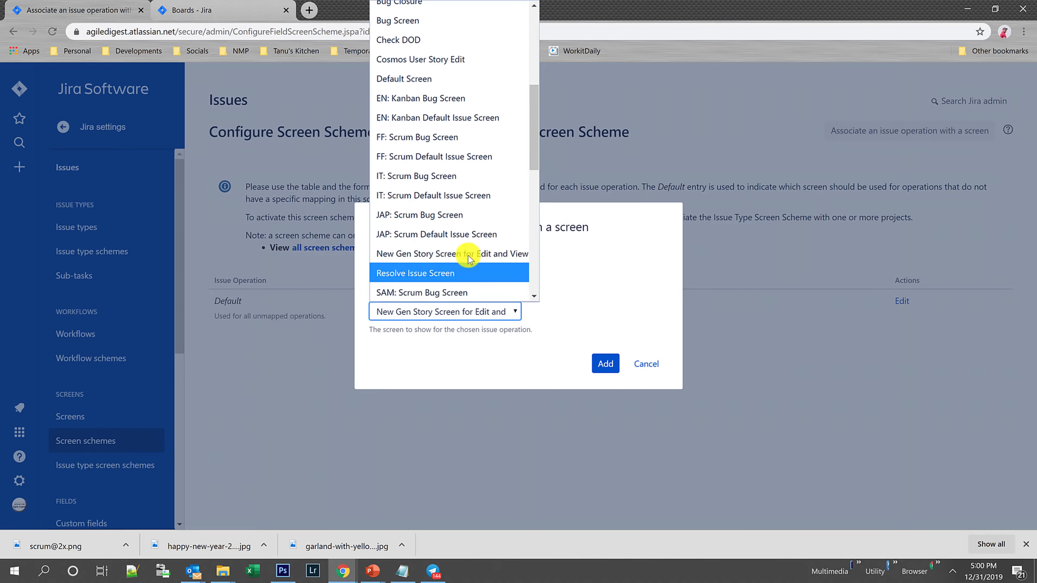
pyautogui.click(463, 250)
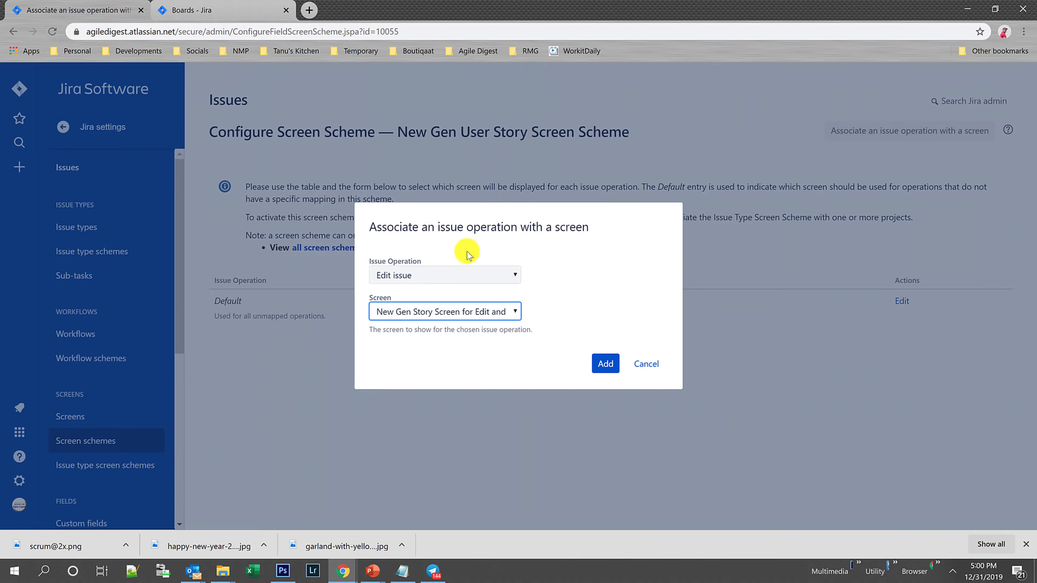
pyautogui.click(601, 367)
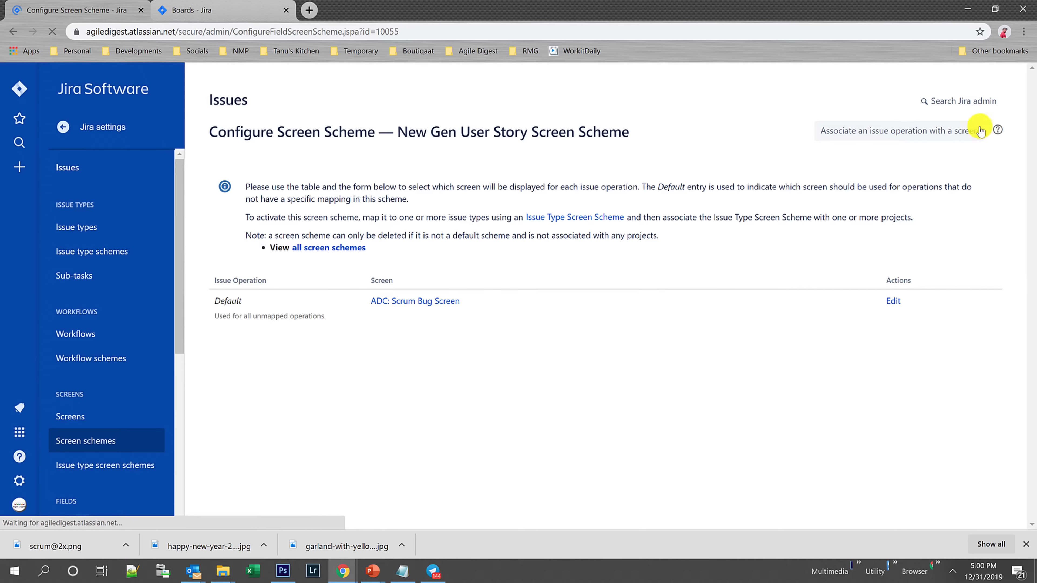
# - Associate the View issue operation with New Gen Story Screen for Edit and View in the same screen scheme
pyautogui.click(919, 139)
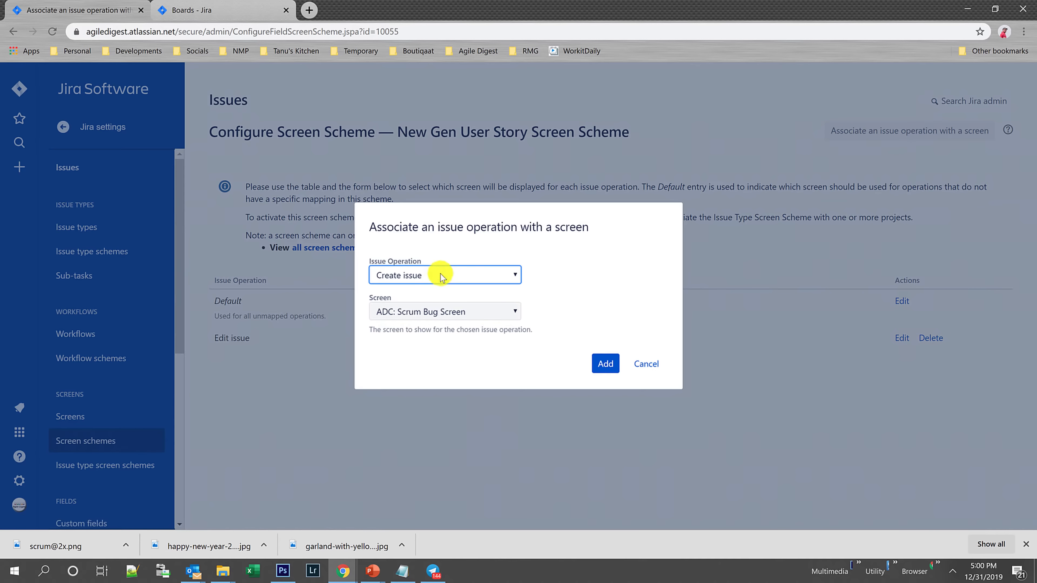
pyautogui.click(435, 275)
pyautogui.click(431, 313)
pyautogui.click(427, 311)
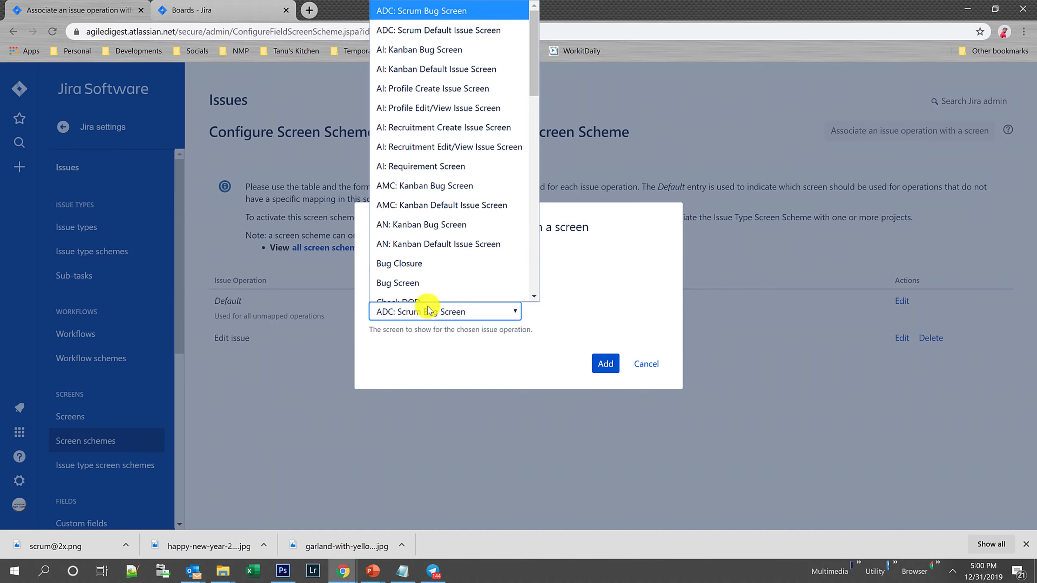
pyautogui.press('n')
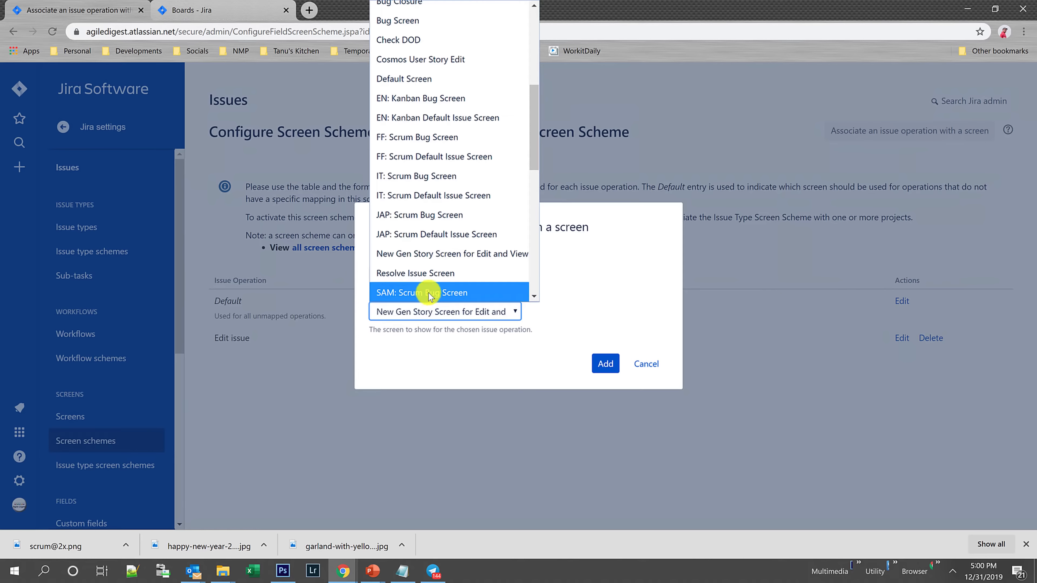
pyautogui.click(433, 241)
pyautogui.click(603, 364)
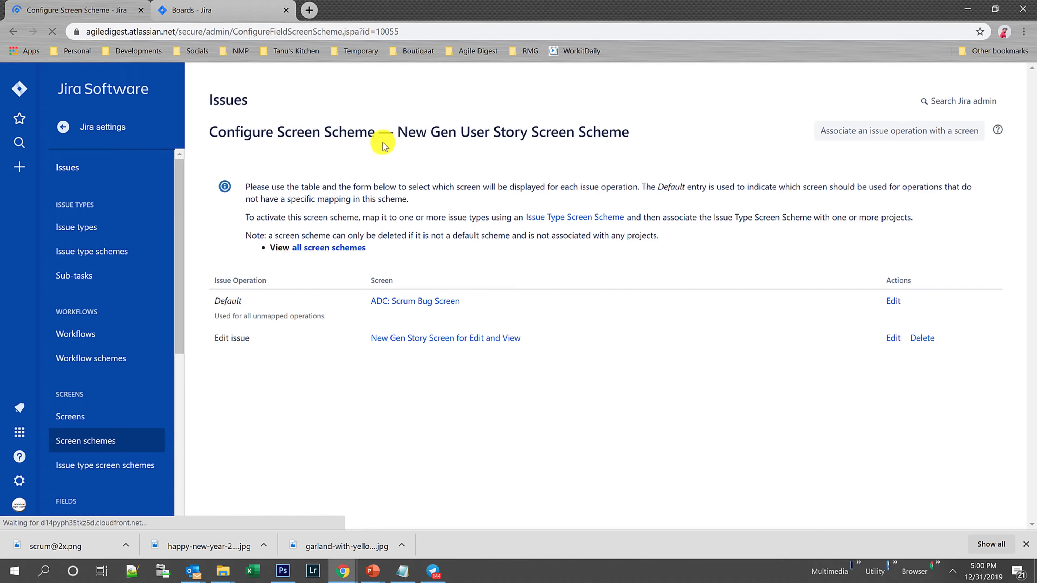
# - Compare the operation mappings of New Gen User Story Screen Scheme with the screens and project association diagram in the presentation
pyautogui.moveTo(398, 132); pyautogui.dragTo(646, 132)
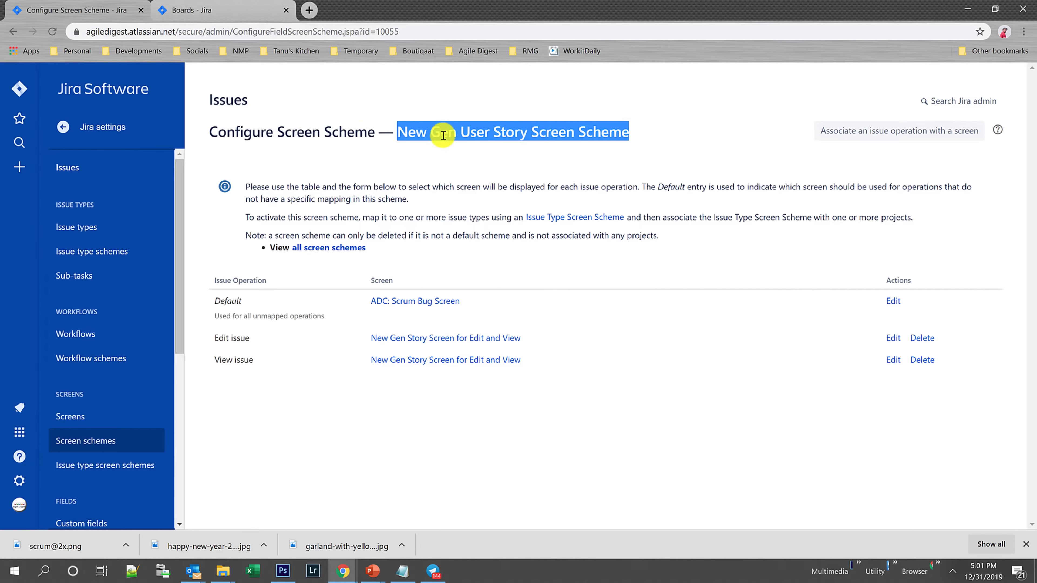
pyautogui.click(469, 130)
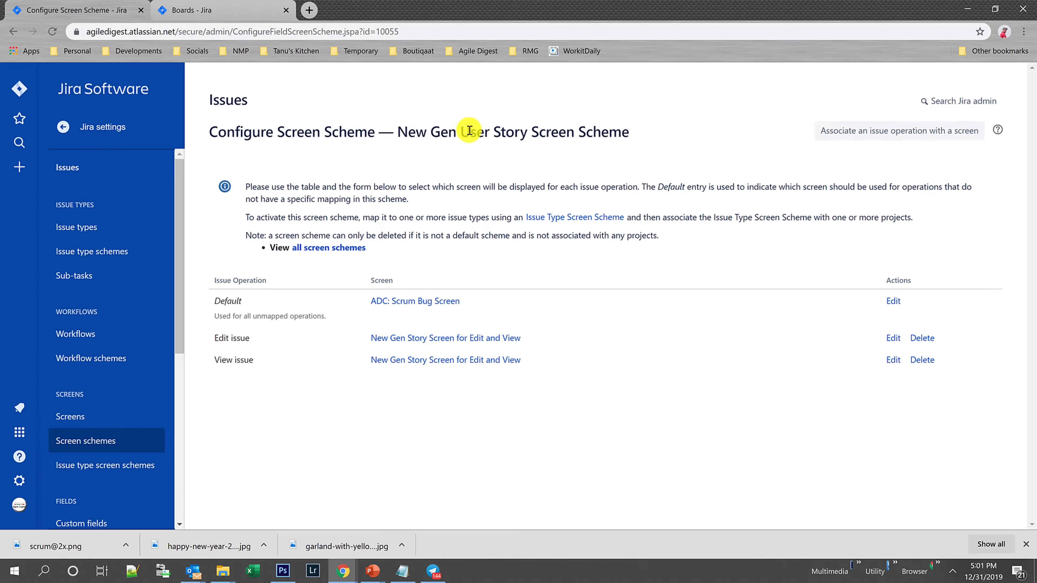
pyautogui.moveTo(465, 130); pyautogui.dragTo(531, 134)
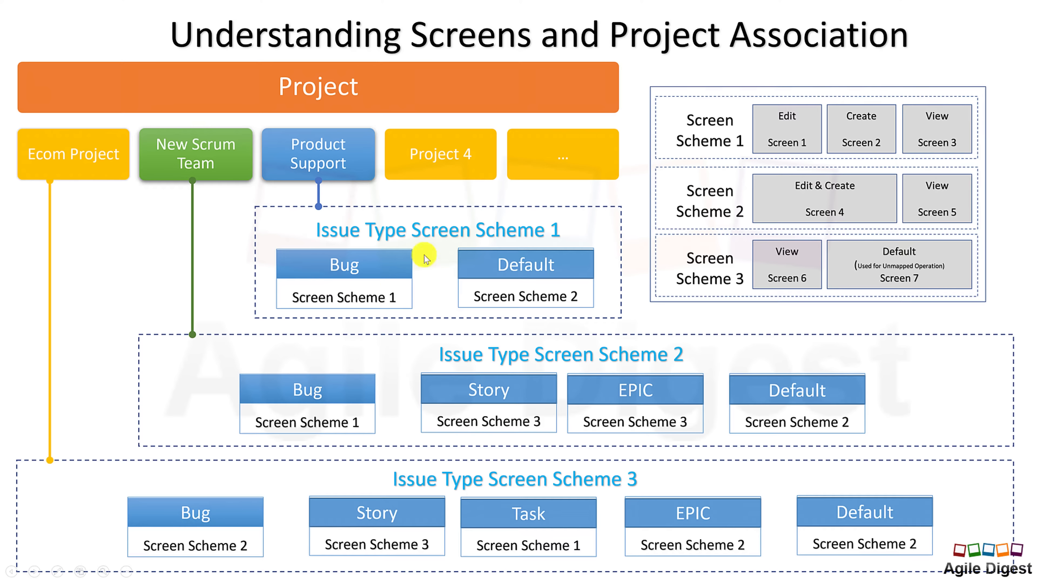
pyautogui.hotkey('alt', 'Tab')
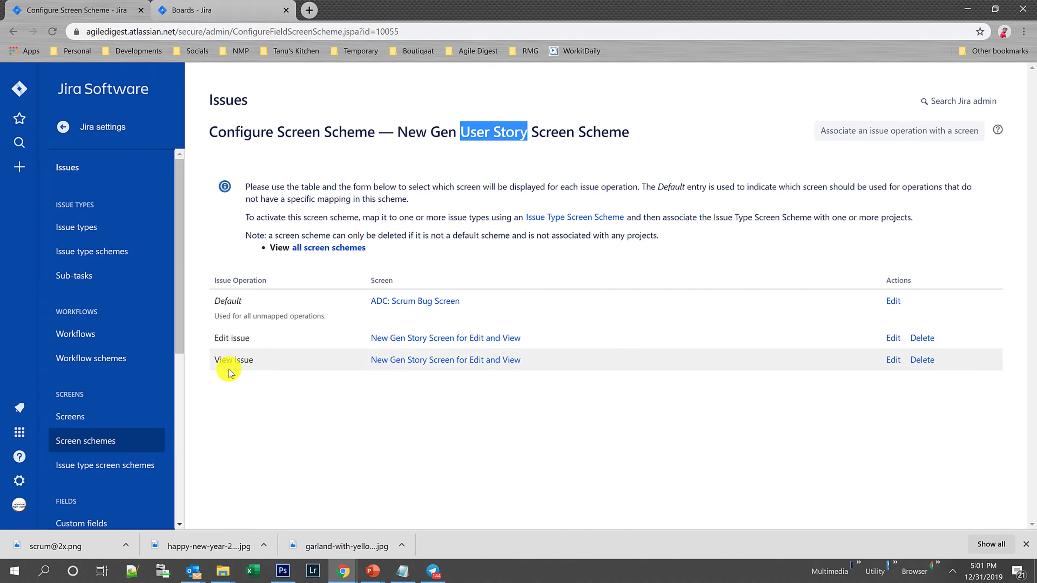
pyautogui.hotkey('alt', 'Tab')
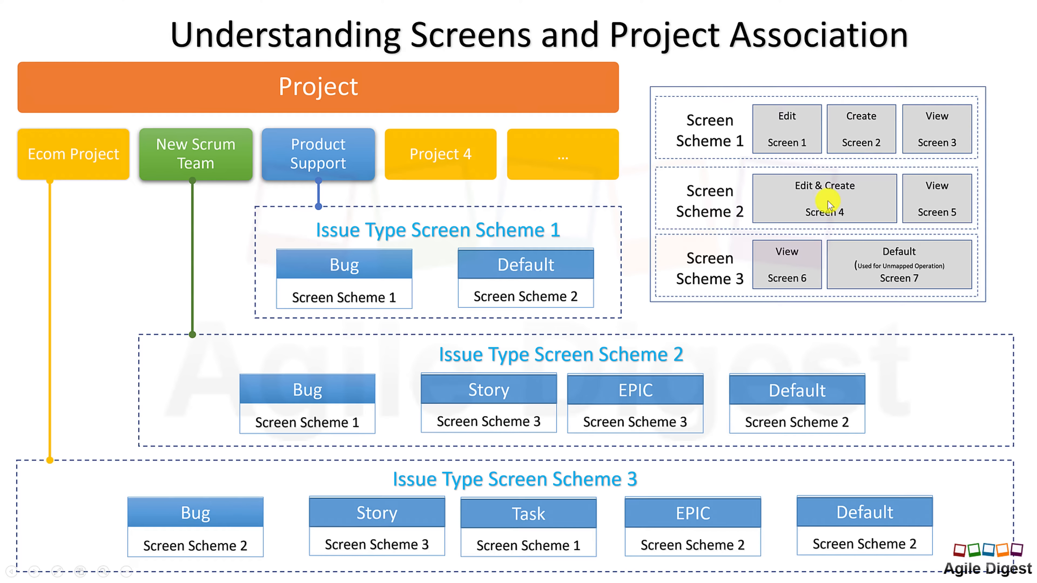
pyautogui.hotkey('alt', 'Tab')
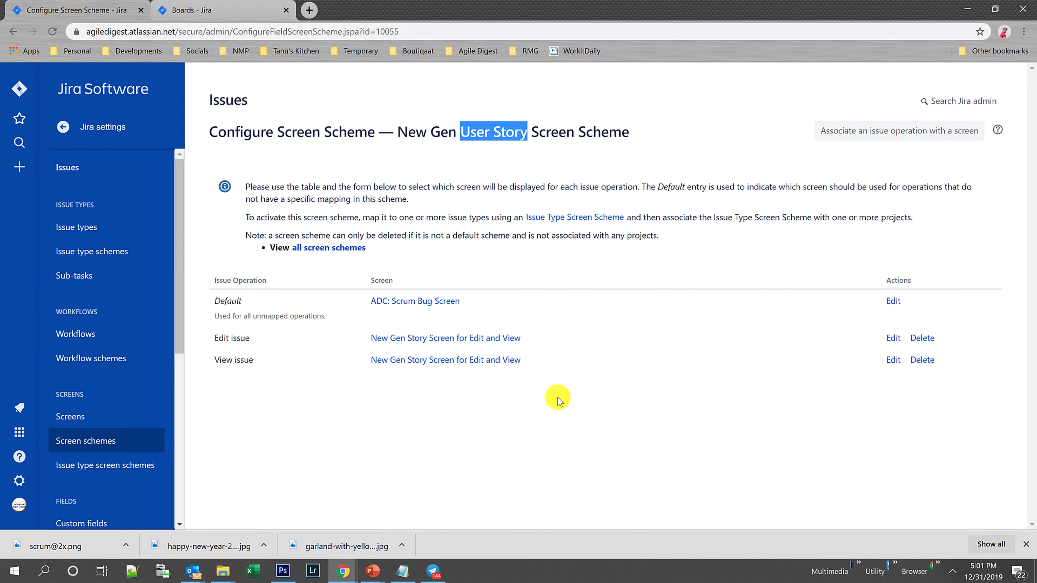
# - Copy JAP: Scrum Issue Type Screen Scheme as a new issue type screen scheme named New Gen Issue Type screen Scheme
pyautogui.click(139, 468)
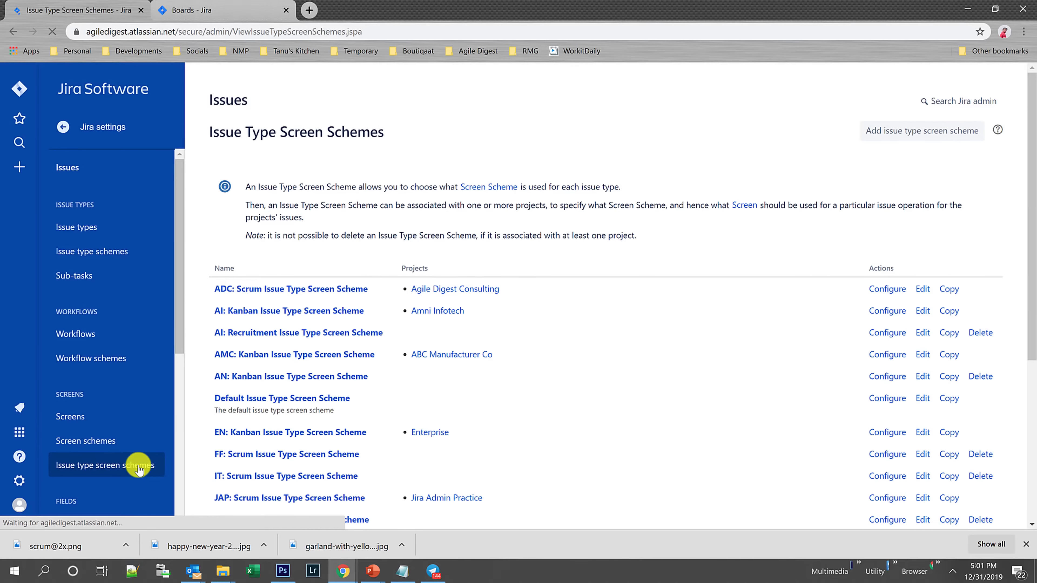
pyautogui.scroll(-6, 505, 389)
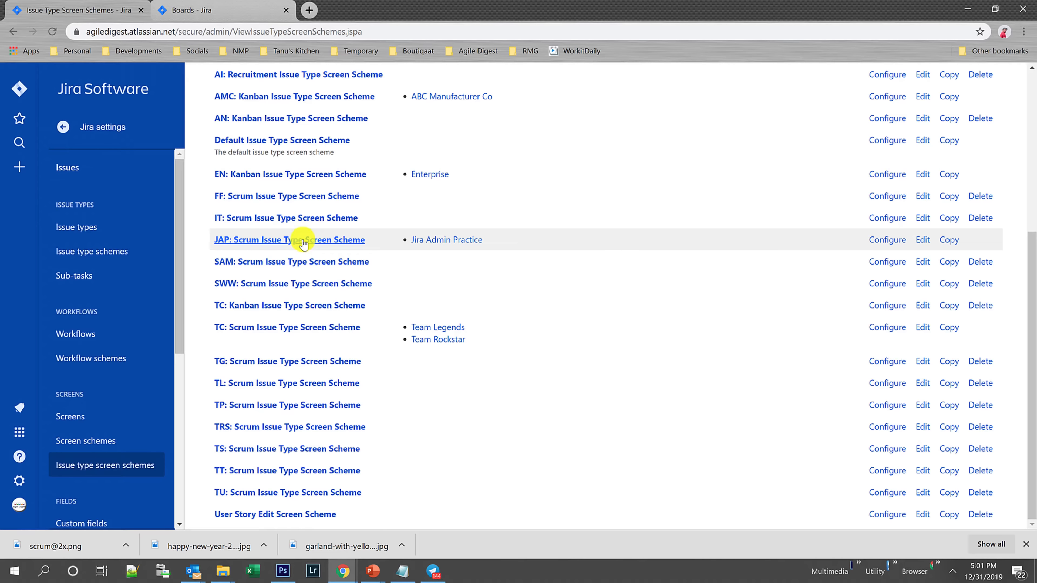
pyautogui.click(947, 241)
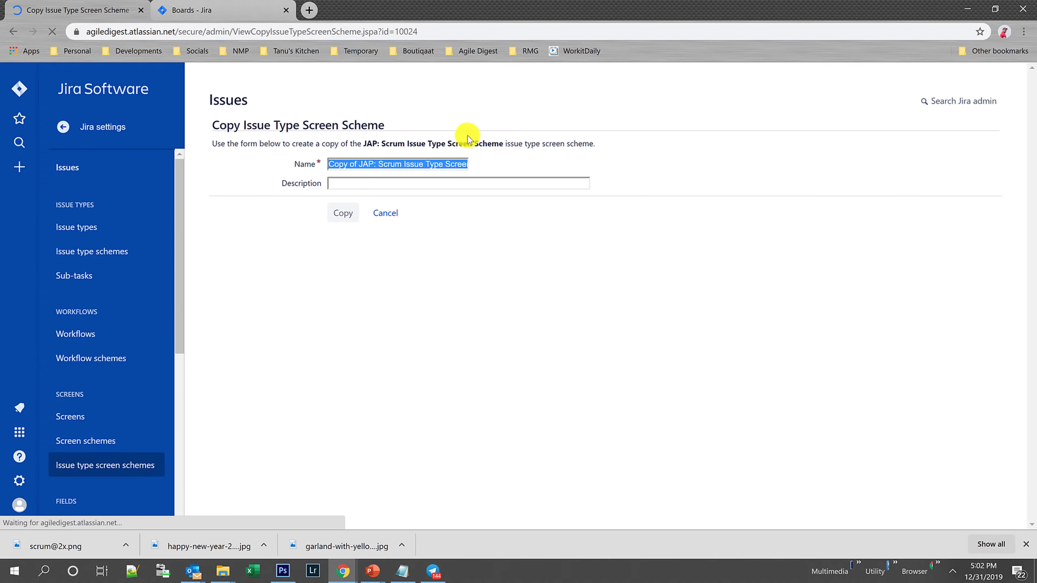
pyautogui.write('New Gen Issue Type screen Scheme')
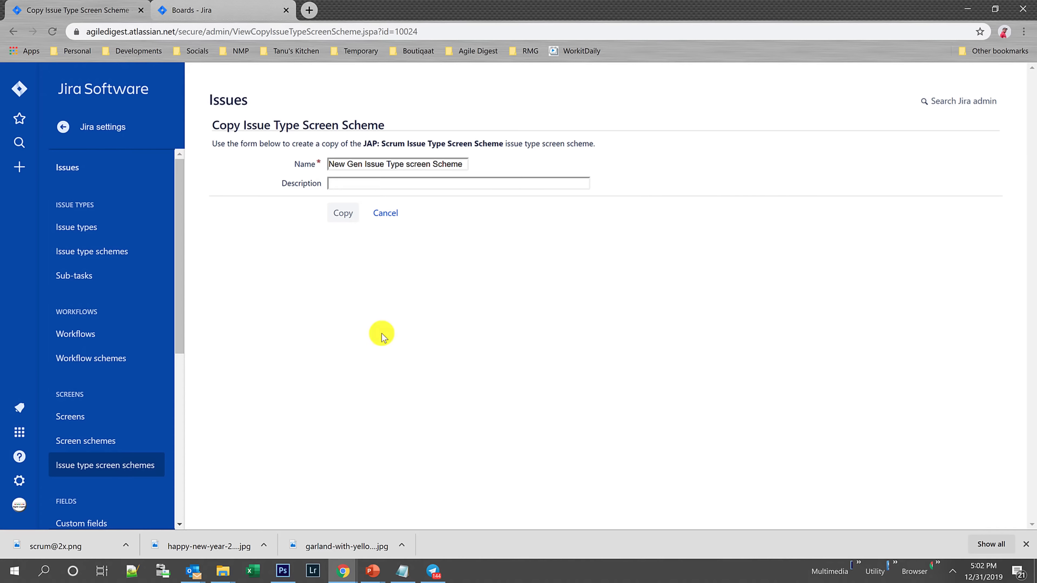
pyautogui.click(345, 214)
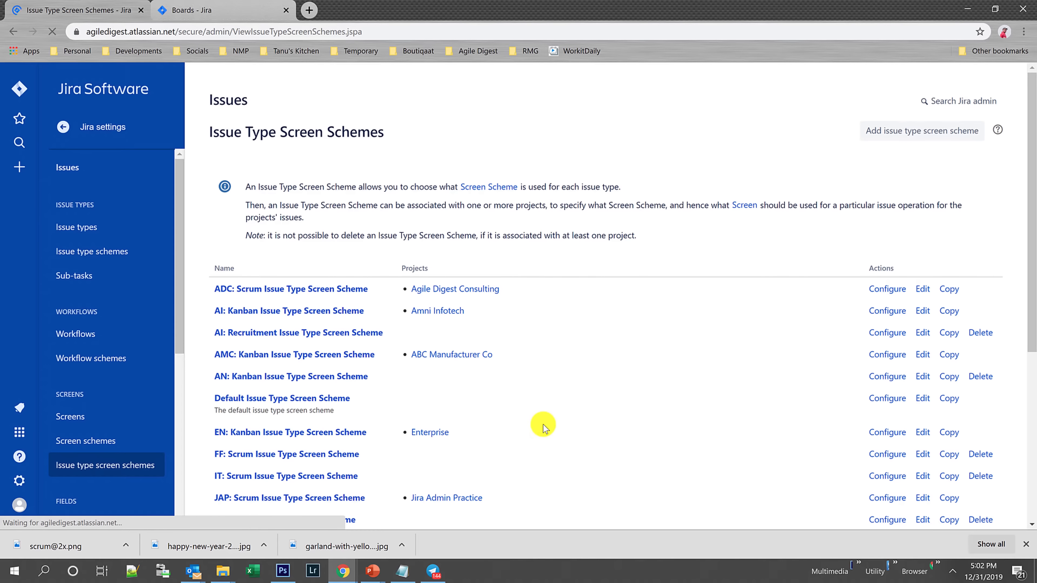
# - Find New Gen Issue Type screen Scheme among the issue type screen schemes by searching for "new", and open its configuration
pyautogui.scroll(-5, 574, 366)
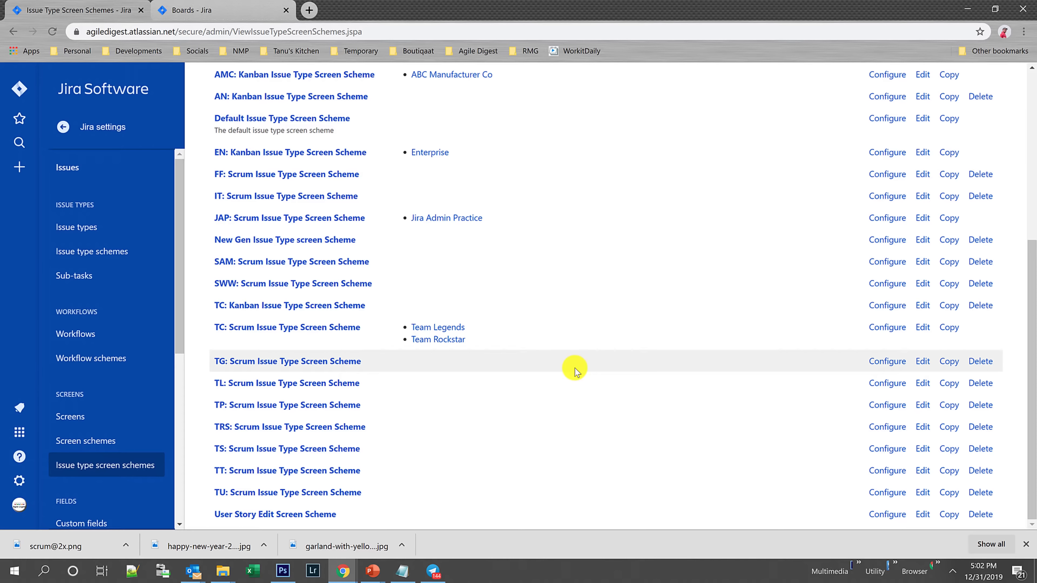
pyautogui.scroll(3, 567, 437)
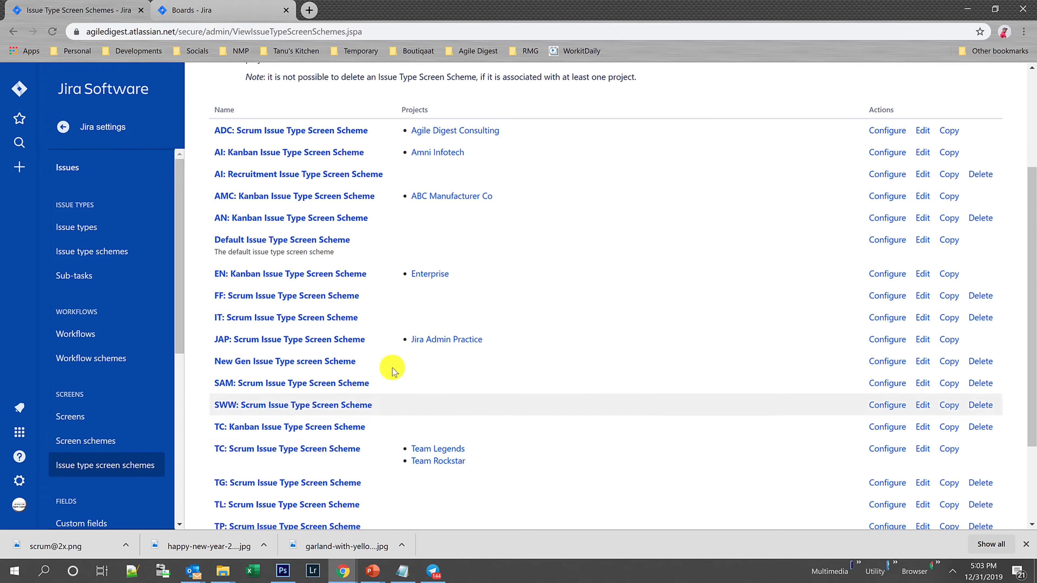
pyautogui.scroll(-3, 294, 302)
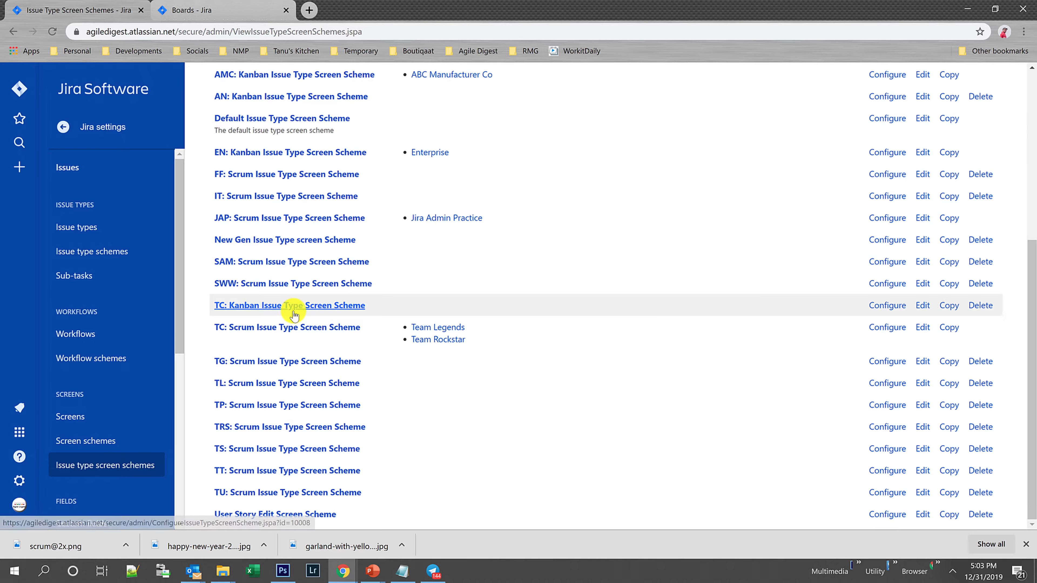
pyautogui.scroll(7, 377, 400)
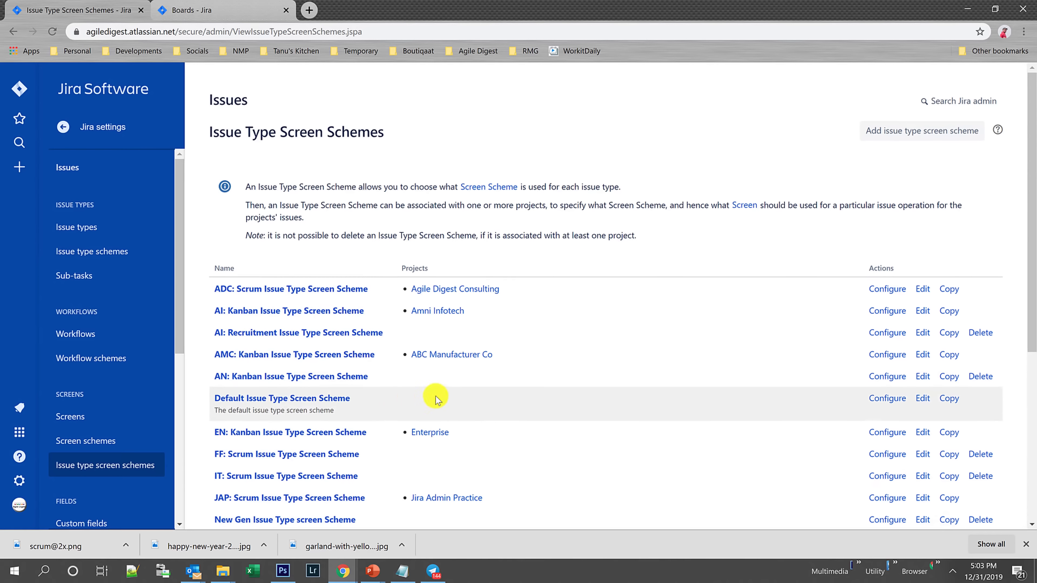
pyautogui.hotkey('ctrl', 'f')
pyautogui.write('new')
pyautogui.scroll(-1, 653, 254)
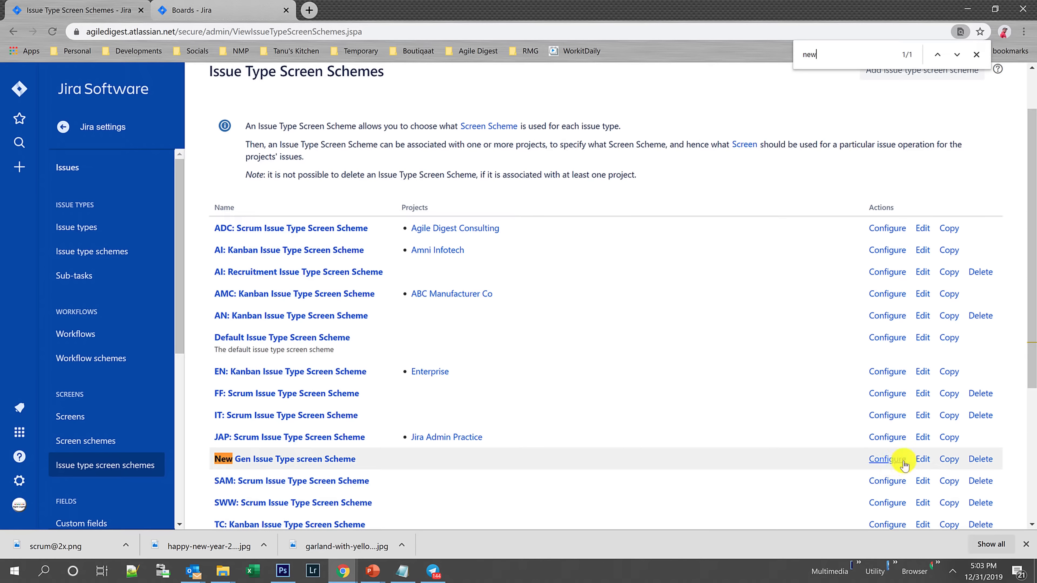
pyautogui.click(891, 461)
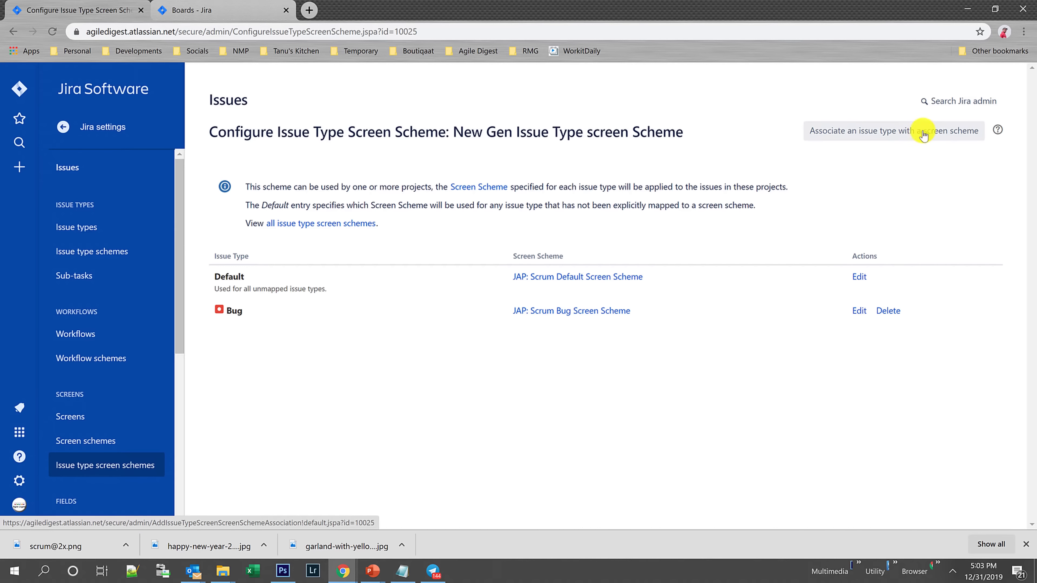
# - Start a new issue type association in New Gen Issue Type screen Scheme with Story as the issue type
pyautogui.hotkey('alt', 'Tab')
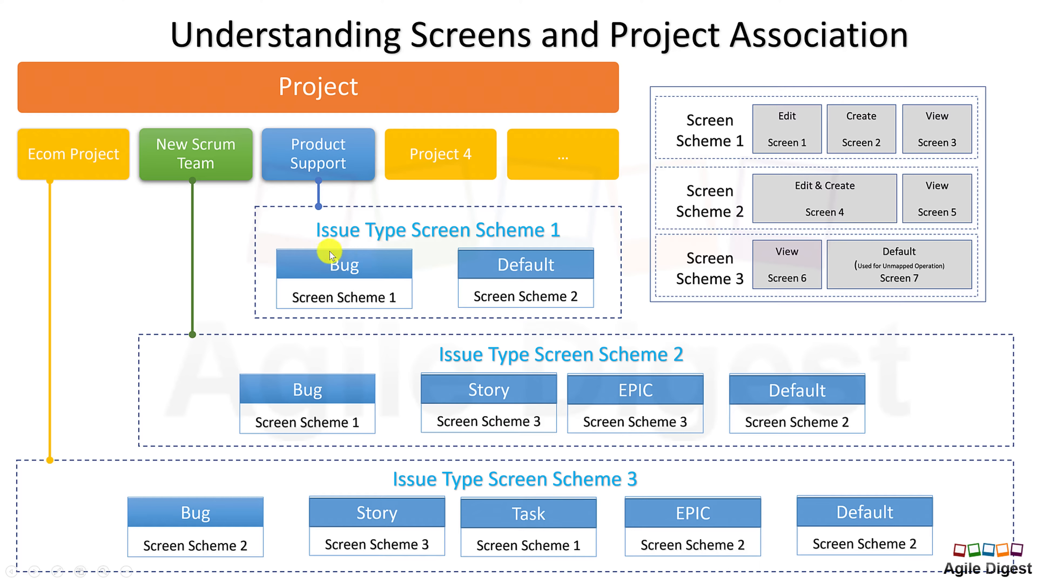
pyautogui.hotkey('alt', 'Tab')
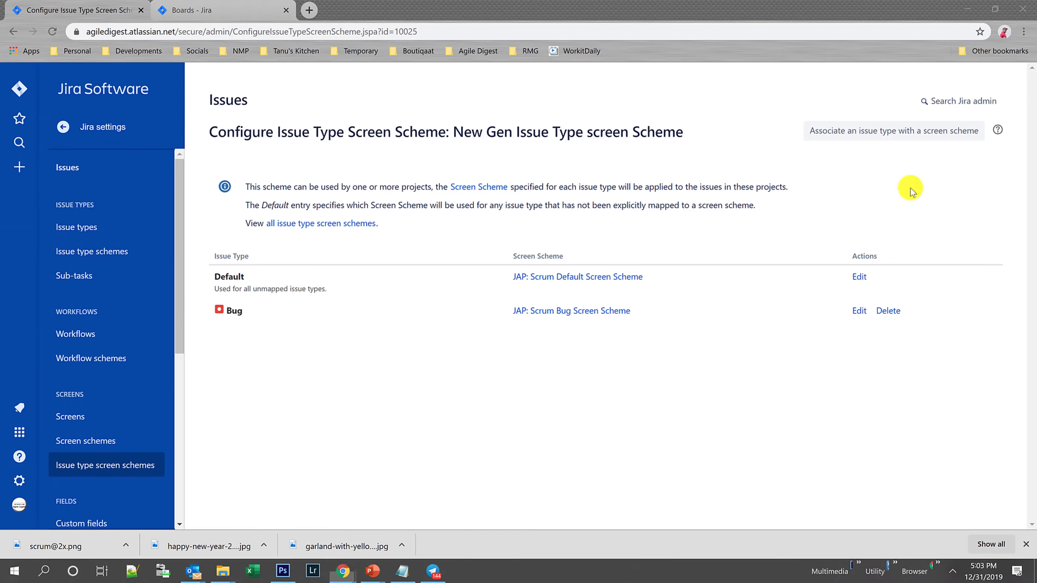
pyautogui.click(918, 132)
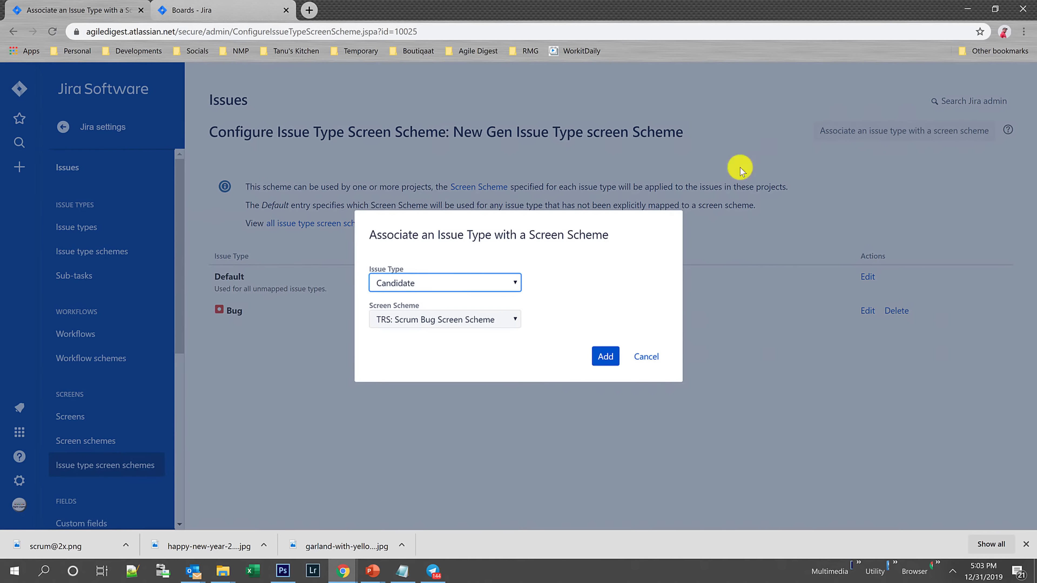
pyautogui.click(449, 288)
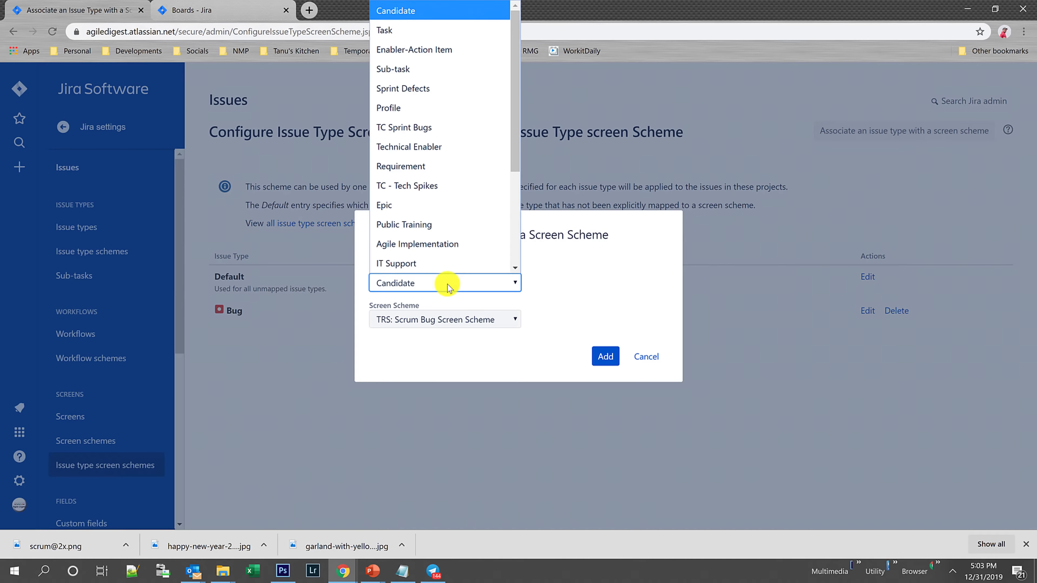
pyautogui.press('s')
pyautogui.press('t')
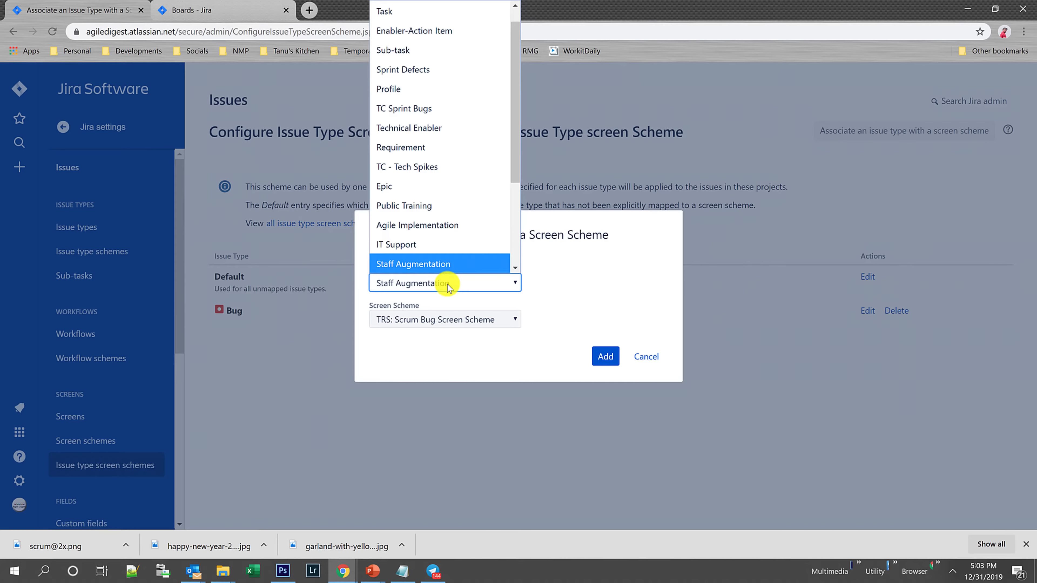
pyautogui.press('Down')
pyautogui.press('Down')
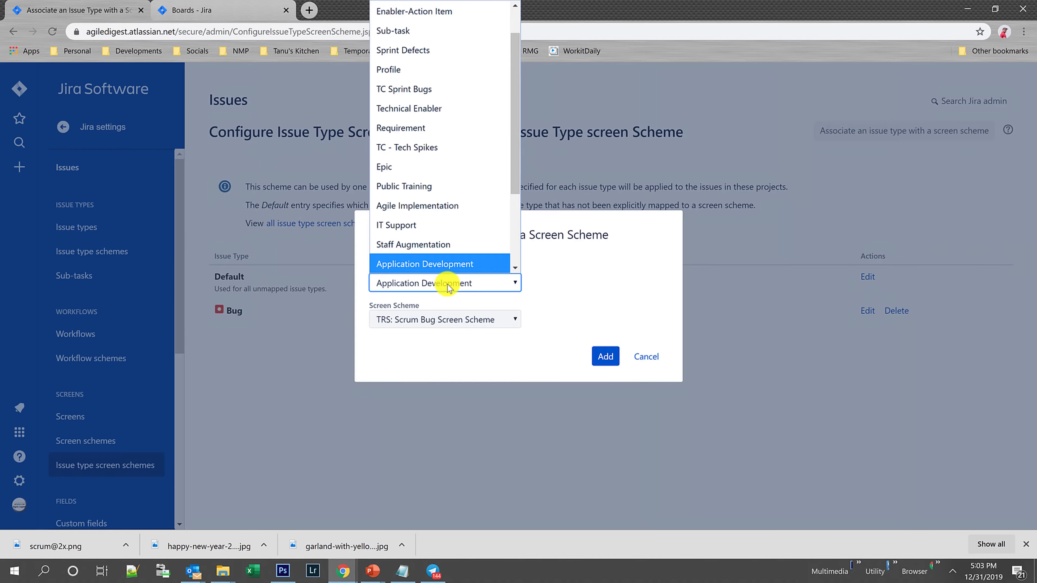
pyautogui.press('s')
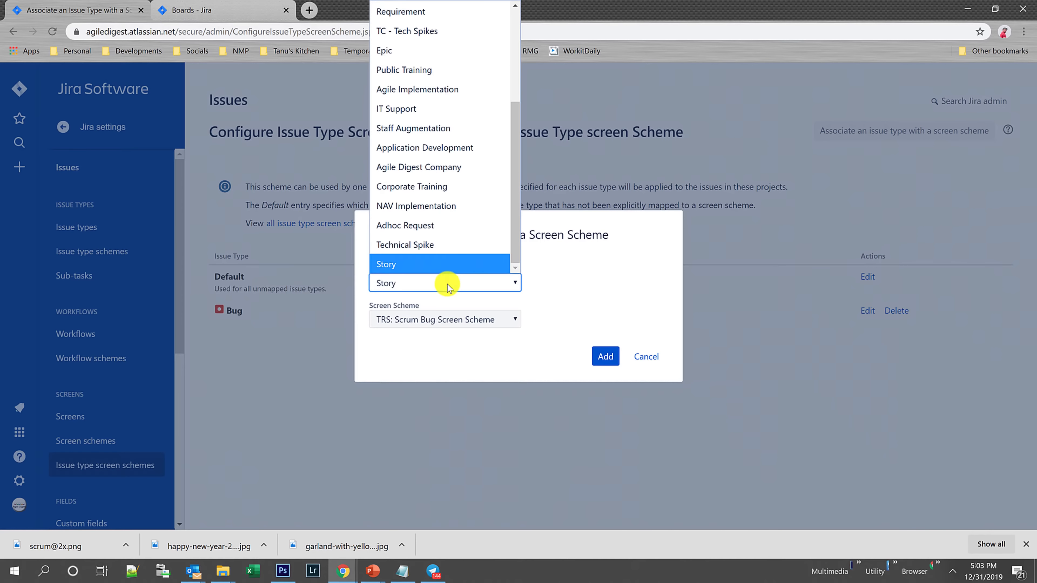
pyautogui.click(455, 264)
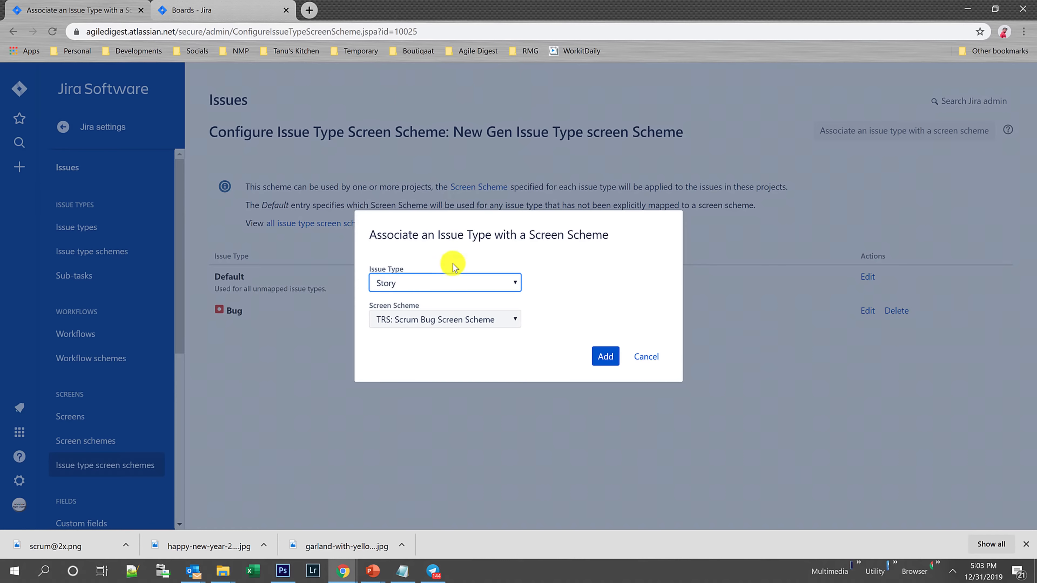
# - Set the Story association's screen scheme to New Gen User Story Screen Scheme and add it
pyautogui.click(459, 324)
pyautogui.press('n')
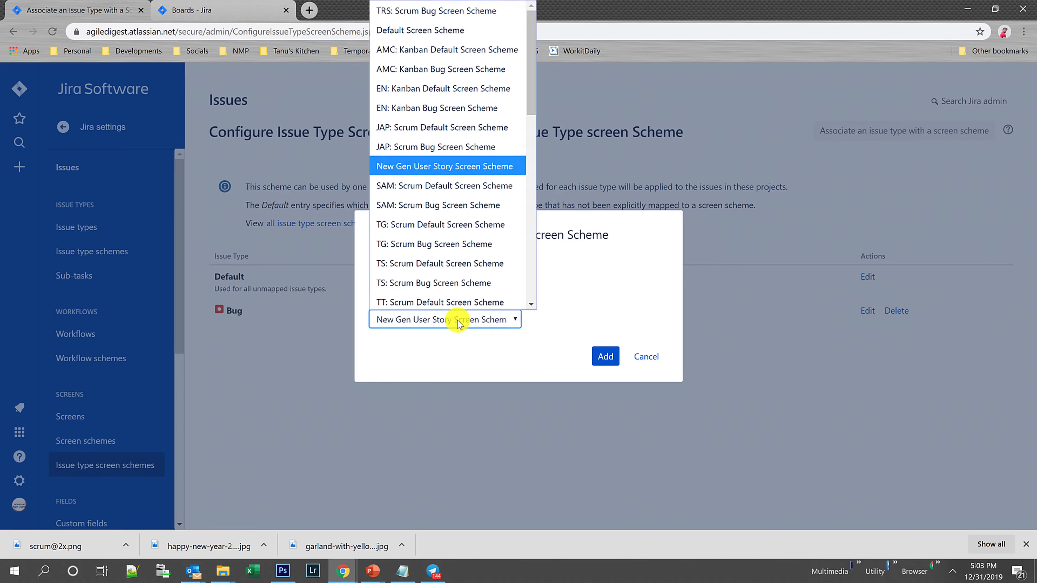
pyautogui.scroll(-1, 463, 185)
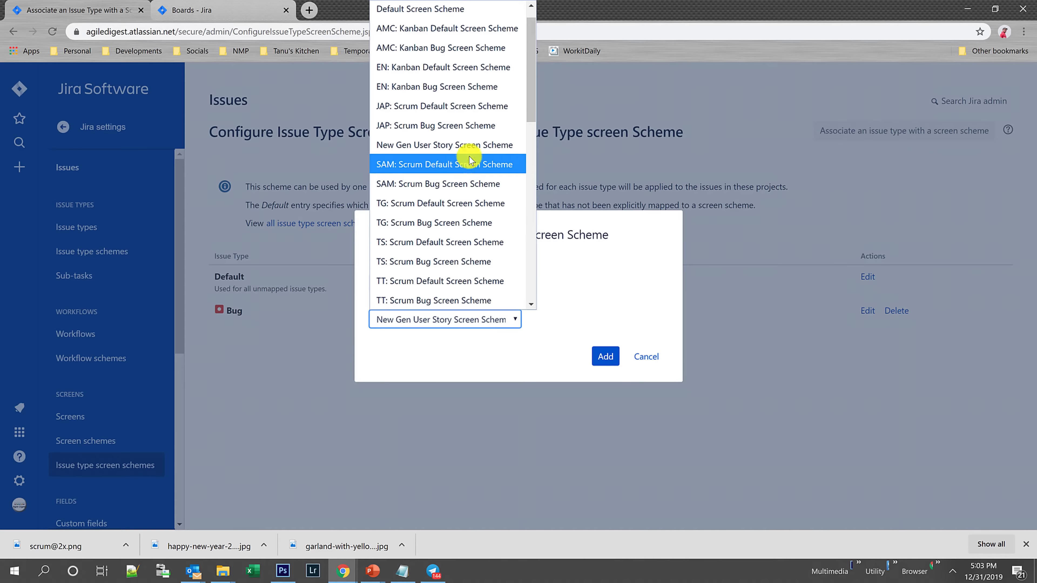
pyautogui.click(466, 145)
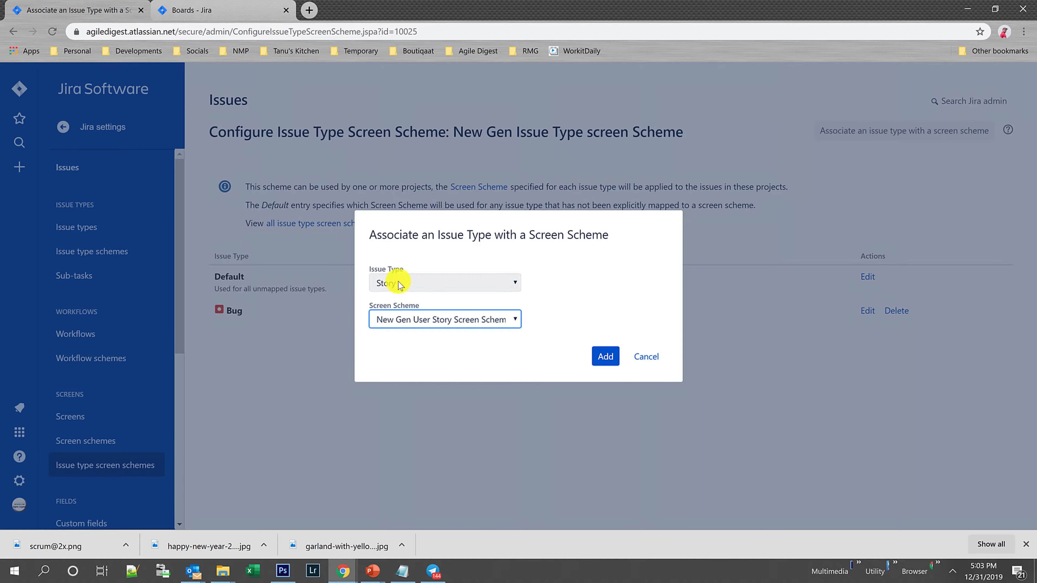
pyautogui.click(607, 355)
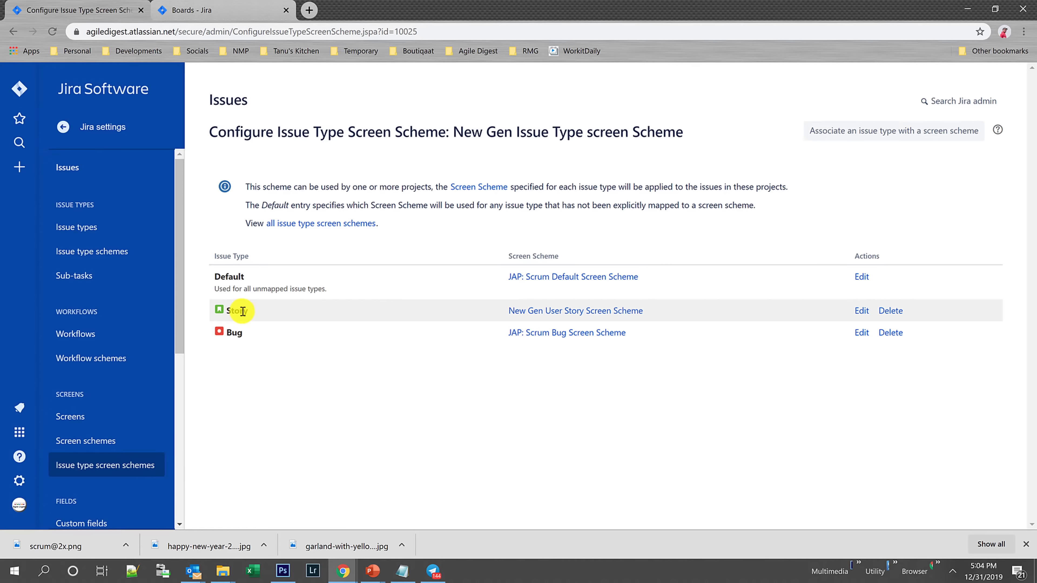
# - Check the operation mappings of New Gen User Story Screen Scheme and return to the configuration of New Gen Issue Type screen Scheme
pyautogui.click(590, 315)
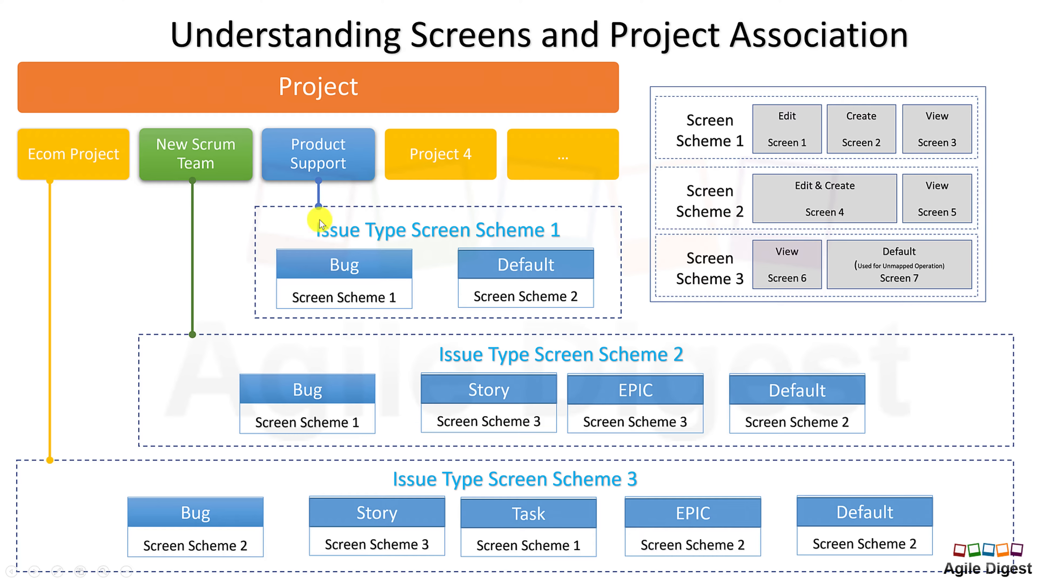
pyautogui.hotkey('alt', 'Tab')
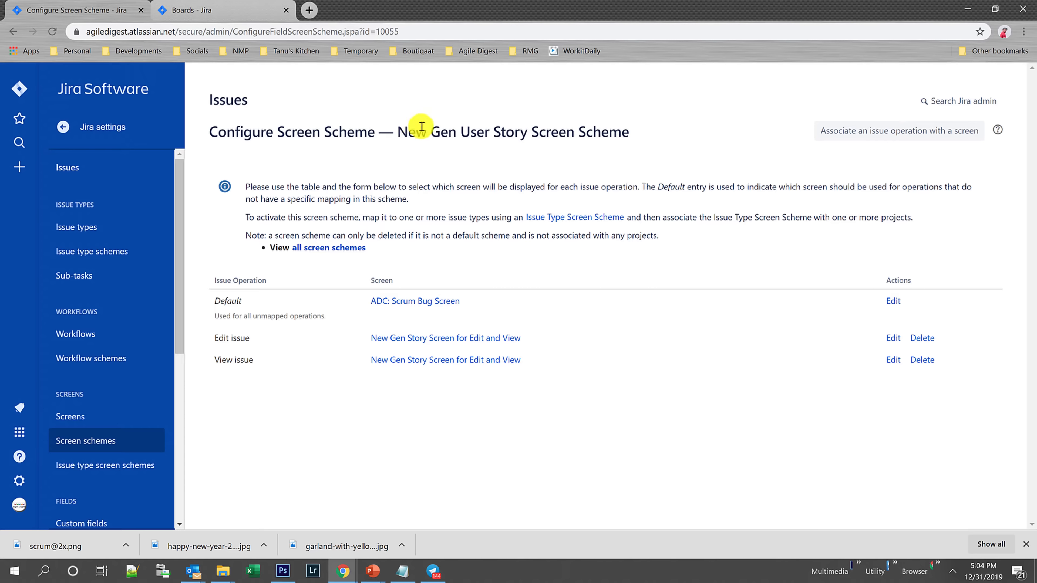
pyautogui.click(142, 466)
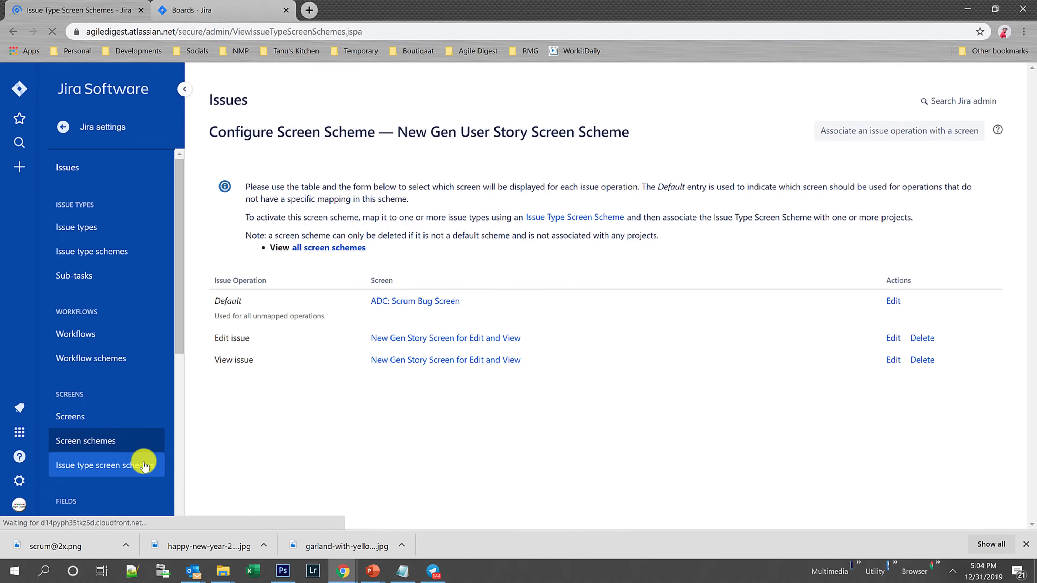
pyautogui.scroll(-3, 424, 294)
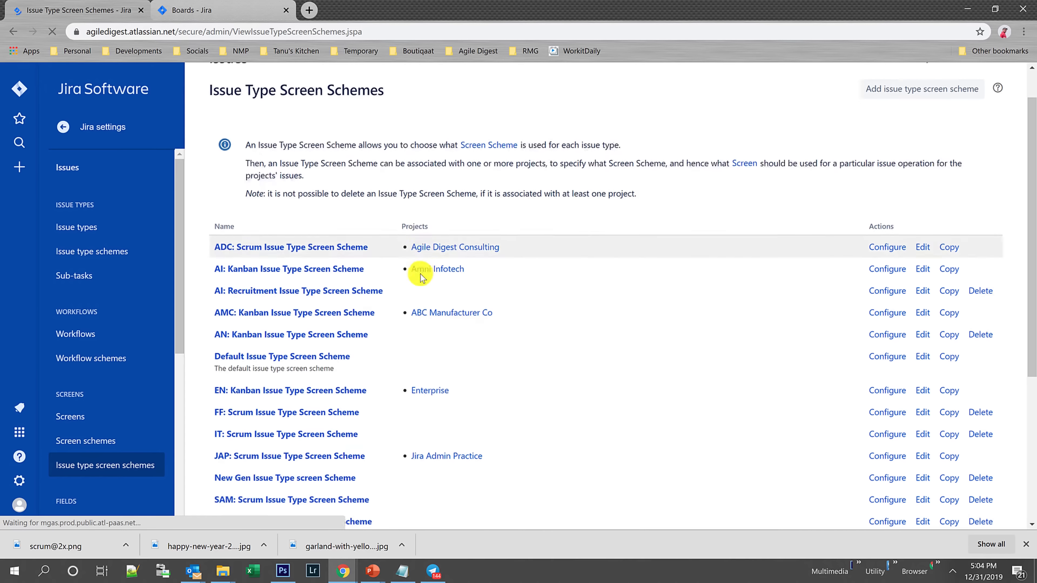
pyautogui.click(245, 402)
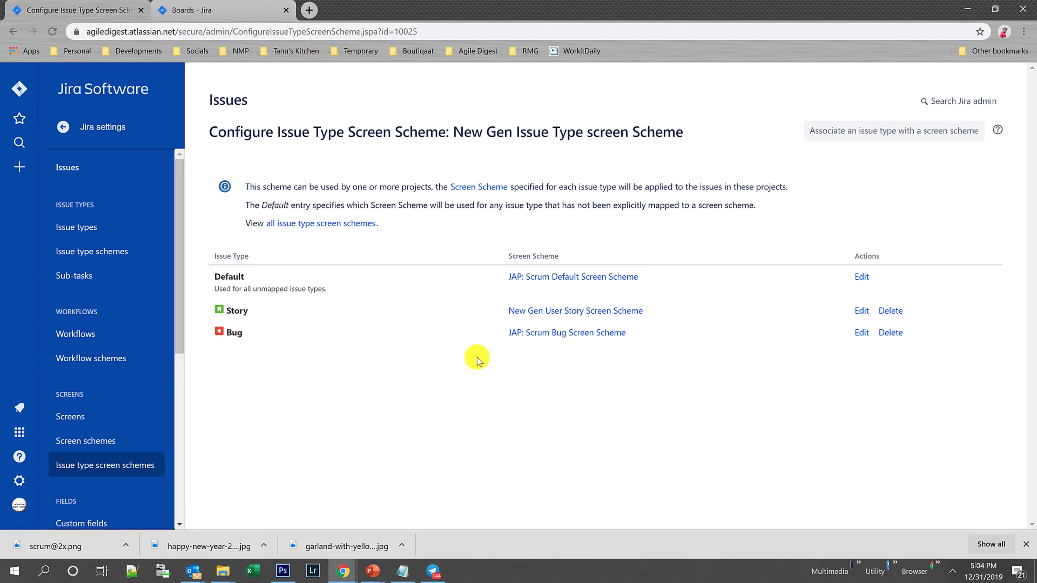
# - Review the screen schemes mapped to Bug, Story and Default against the project association diagram in the presentation
pyautogui.moveTo(545, 333); pyautogui.dragTo(647, 332)
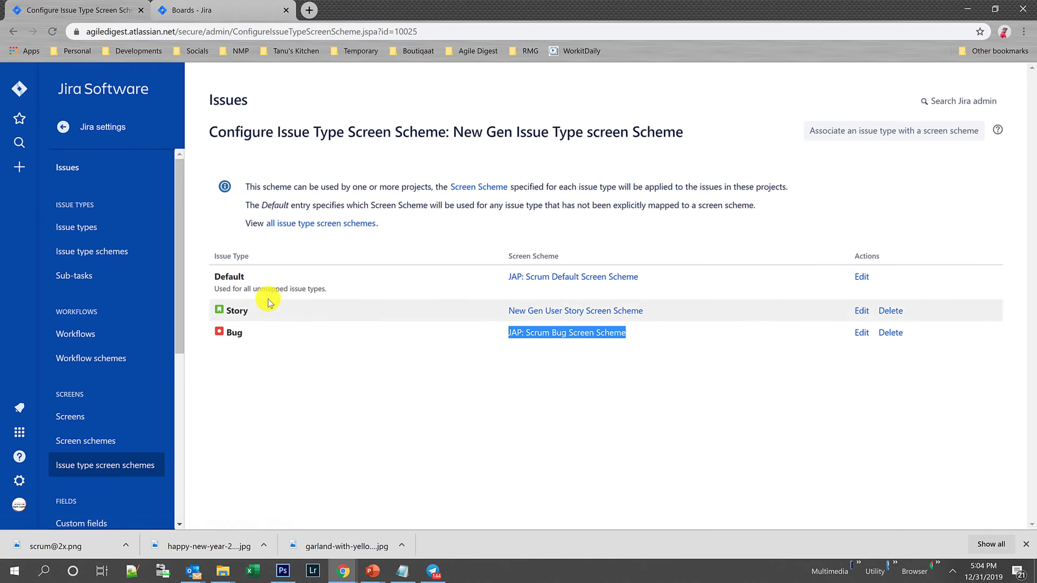
pyautogui.moveTo(506, 313); pyautogui.dragTo(638, 317)
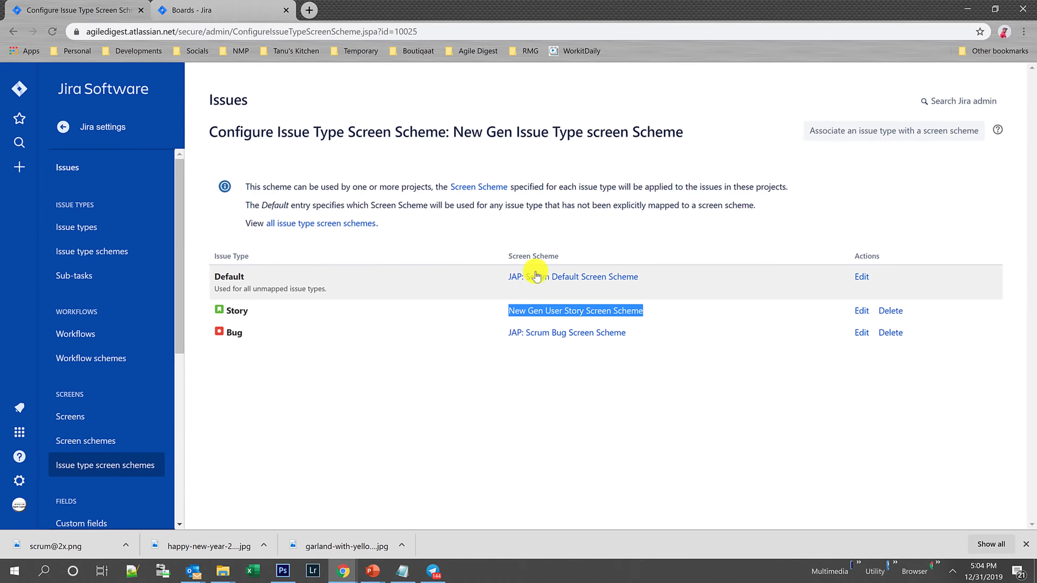
pyautogui.moveTo(506, 280); pyautogui.dragTo(639, 282)
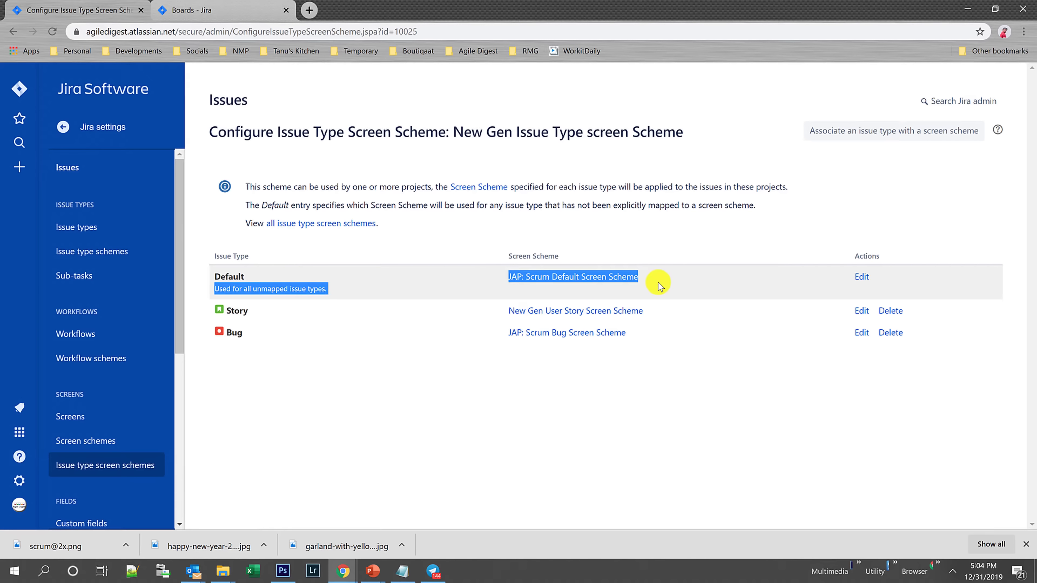
pyautogui.click(660, 237)
pyautogui.hotkey('alt', 'Tab')
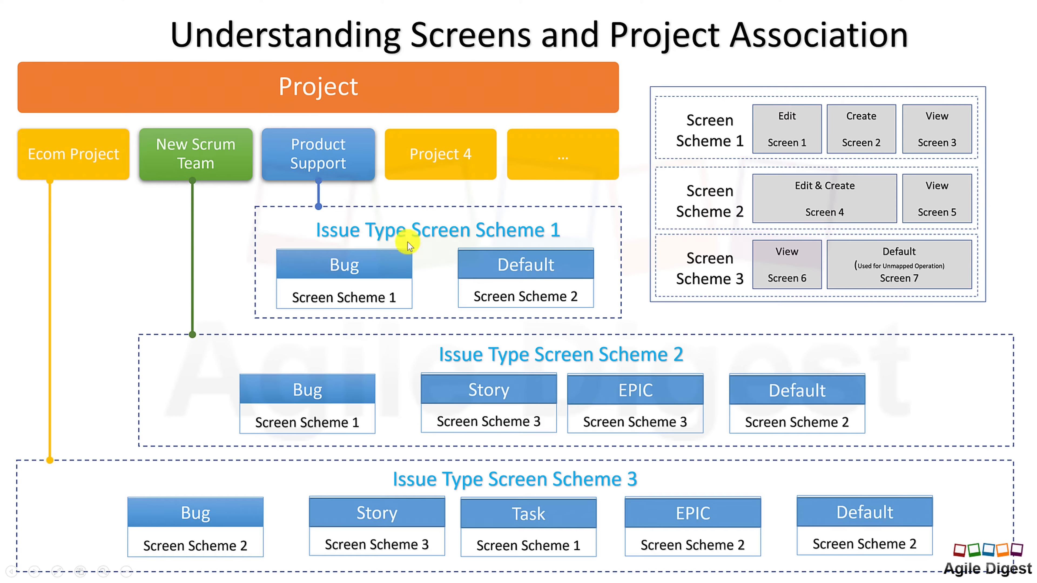
pyautogui.hotkey('alt', 'Tab')
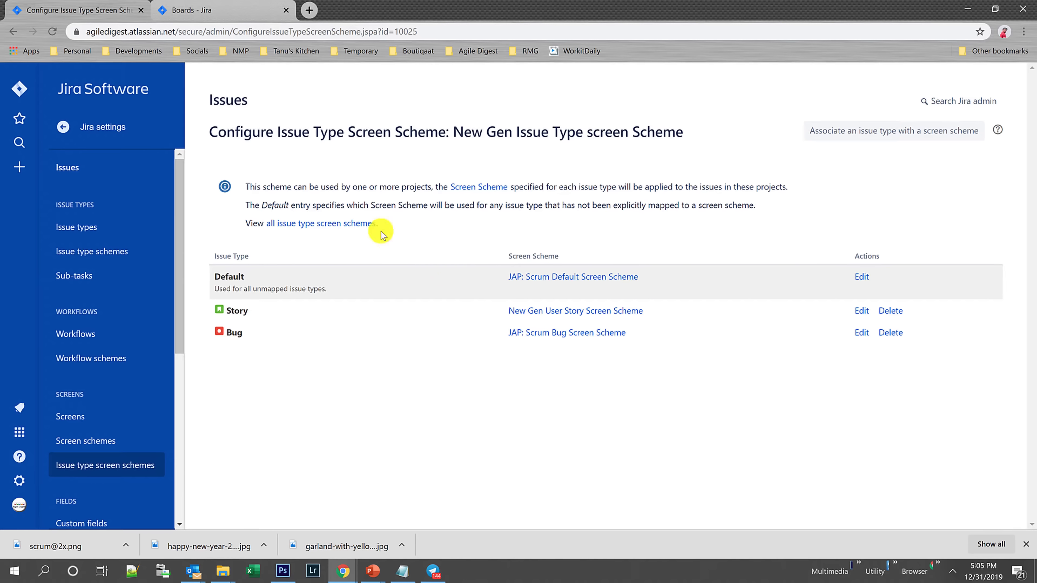
# - Open the screens settings of the Jira Admin Practice project in the other browser tab
pyautogui.click(244, 5)
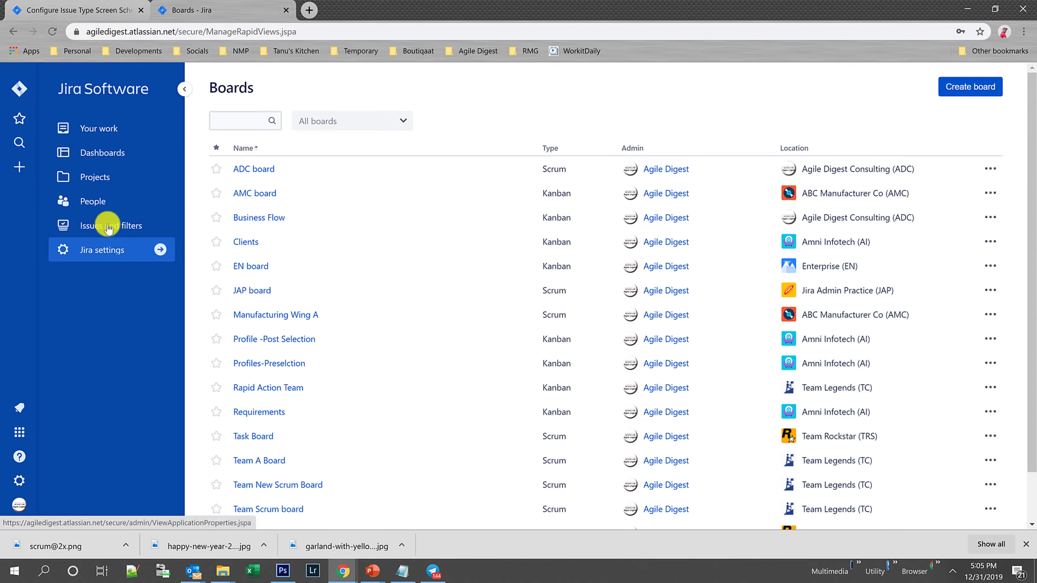
pyautogui.click(101, 187)
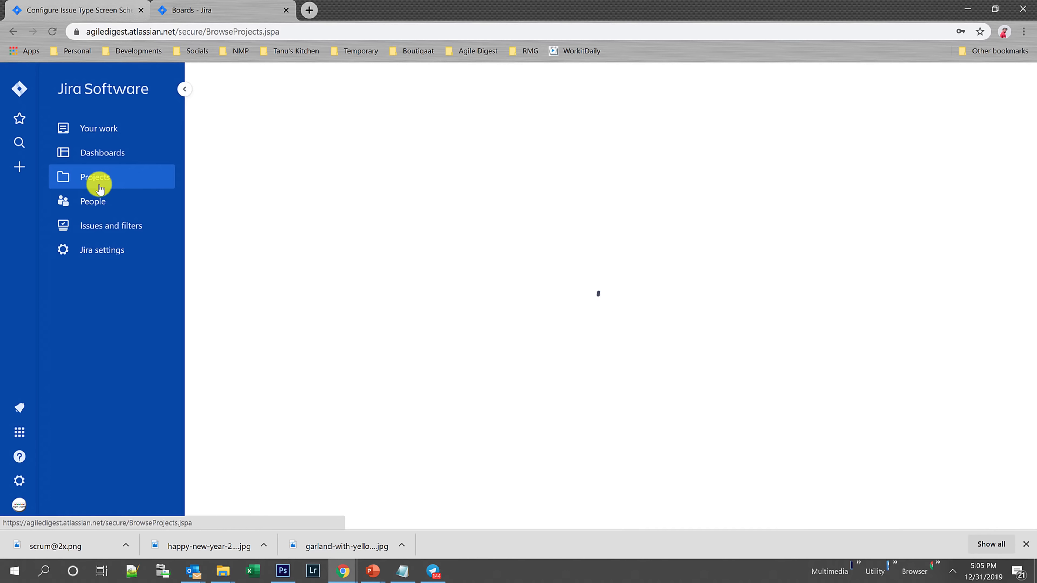
pyautogui.click(279, 168)
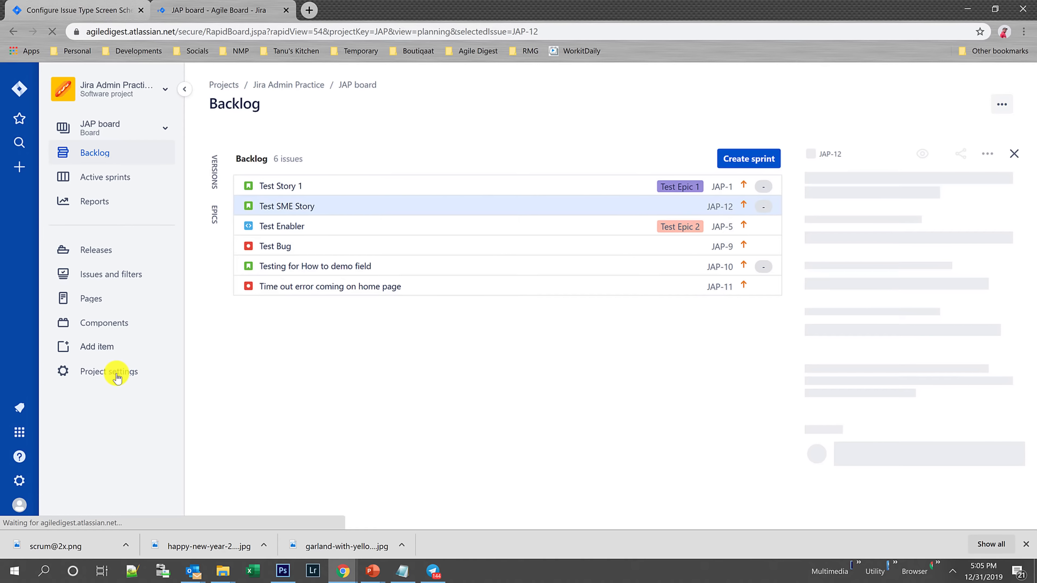
pyautogui.click(117, 378)
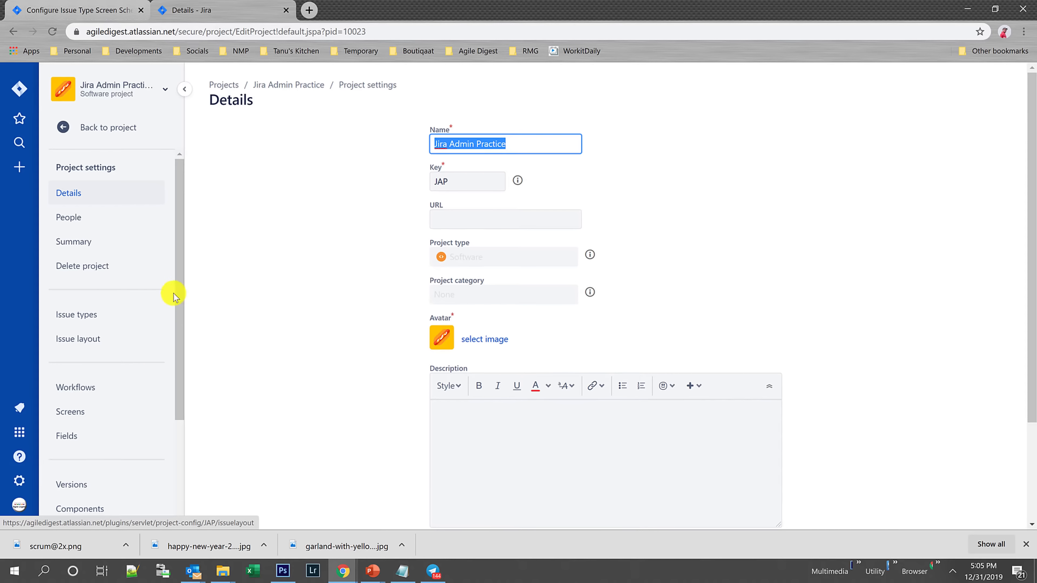
pyautogui.moveTo(180, 273); pyautogui.dragTo(178, 322)
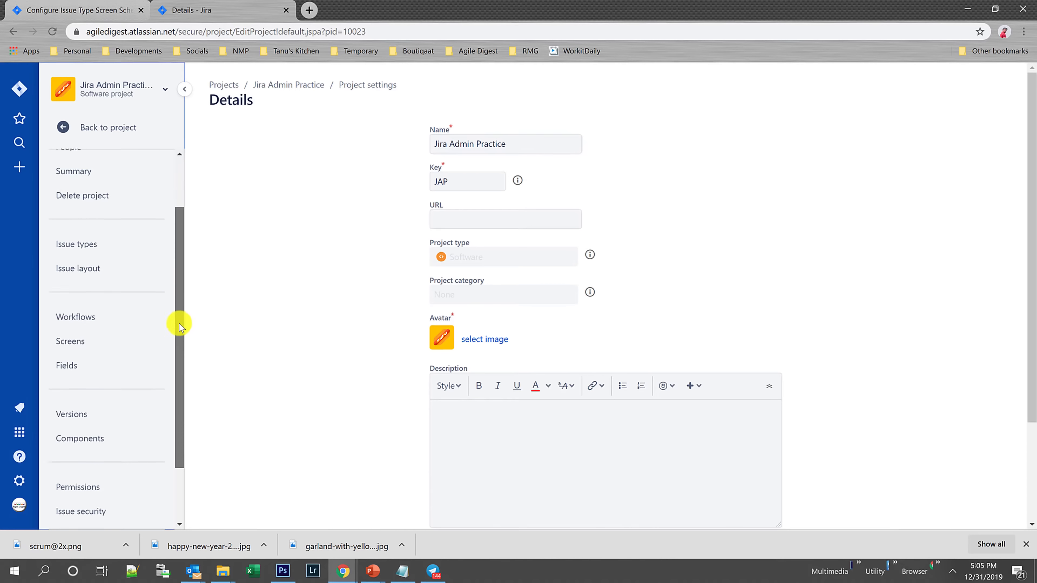
pyautogui.click(67, 342)
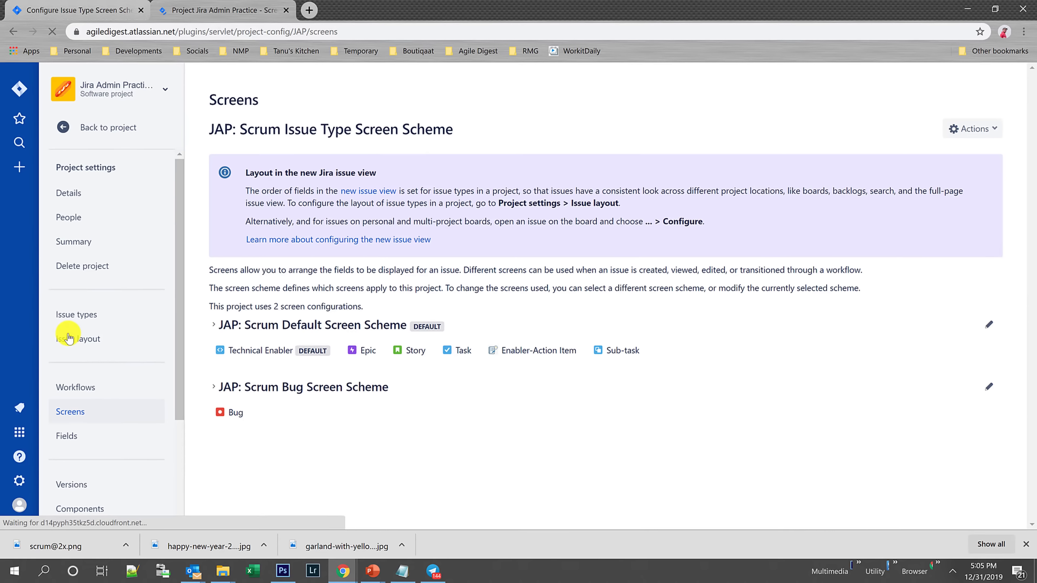
# - Associate the Jira Admin Practice project with New Gen Issue Type screen Scheme as its issue type screen scheme
pyautogui.click(996, 130)
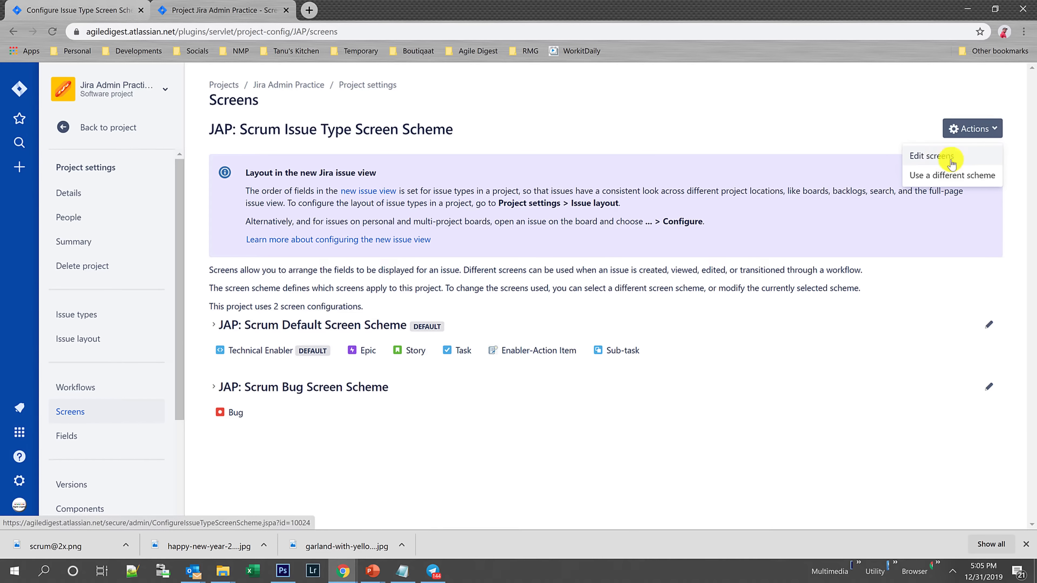
pyautogui.click(950, 176)
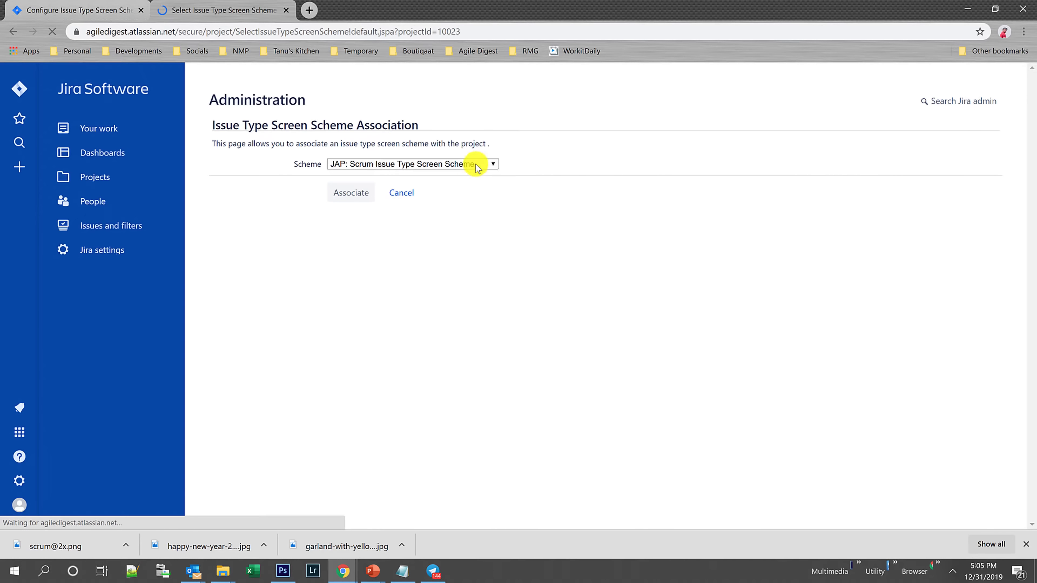
pyautogui.click(478, 165)
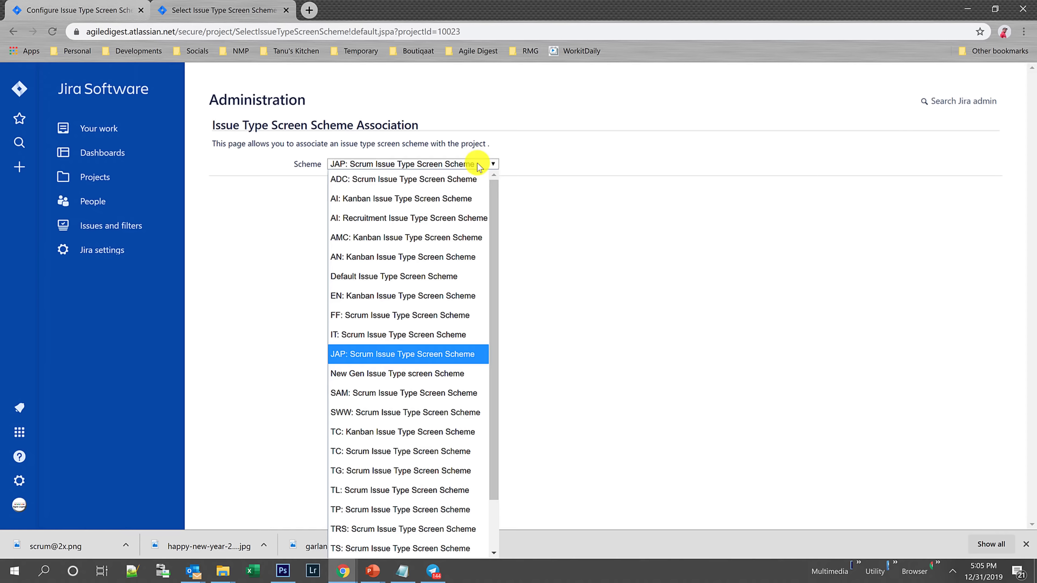
pyautogui.press('Down')
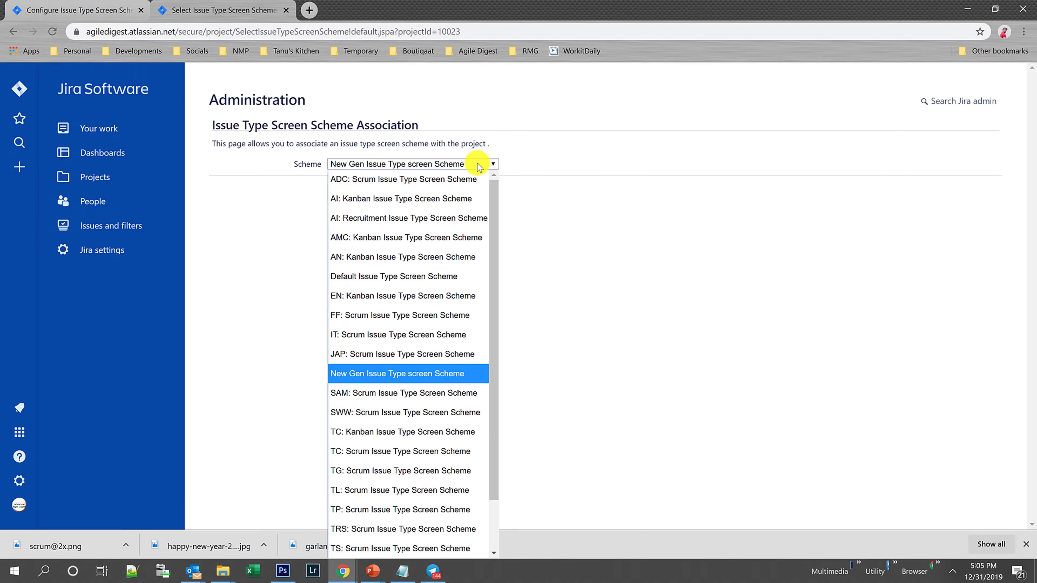
pyautogui.click(453, 374)
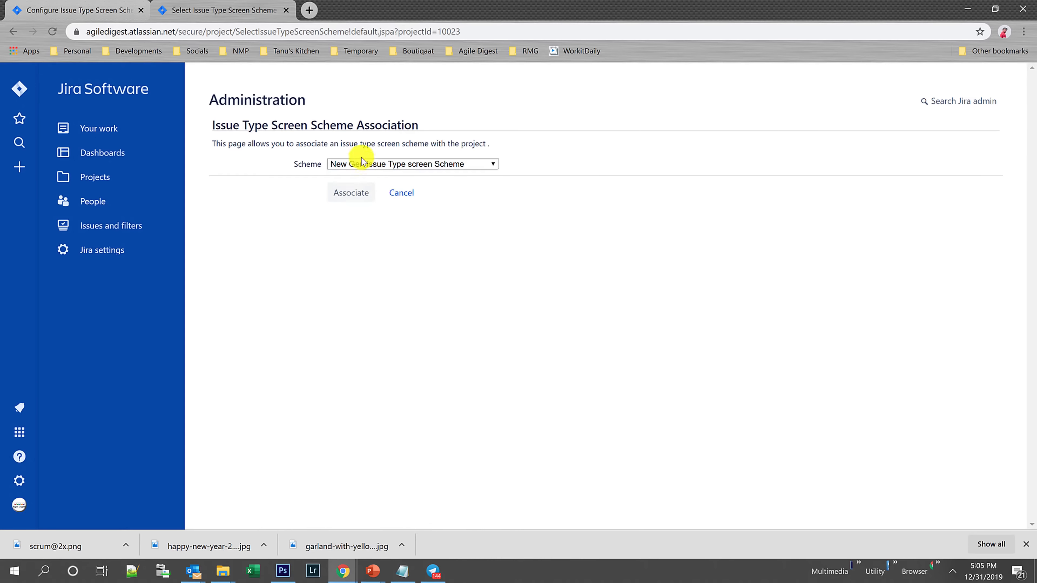
pyautogui.click(351, 194)
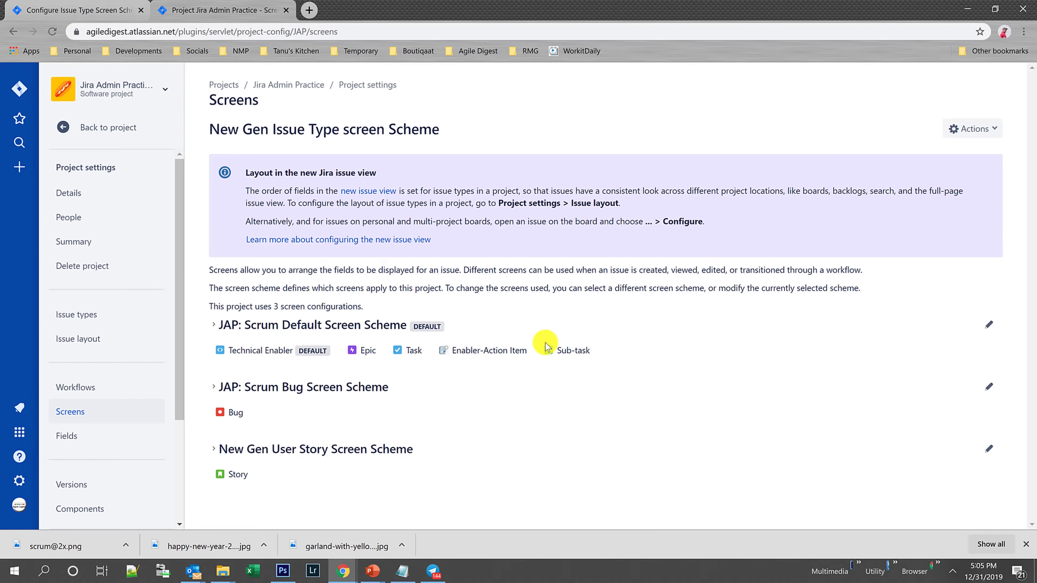
# - Try to create a Story in the Jira Admin Practice project with the summary "Test of new Screen"
pyautogui.click(17, 171)
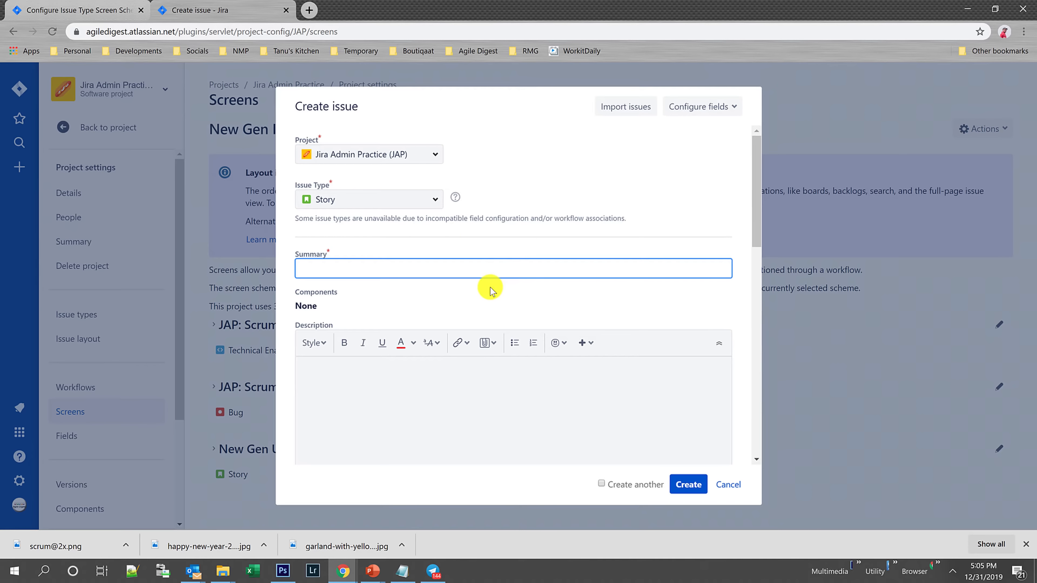
pyautogui.scroll(-8, 506, 294)
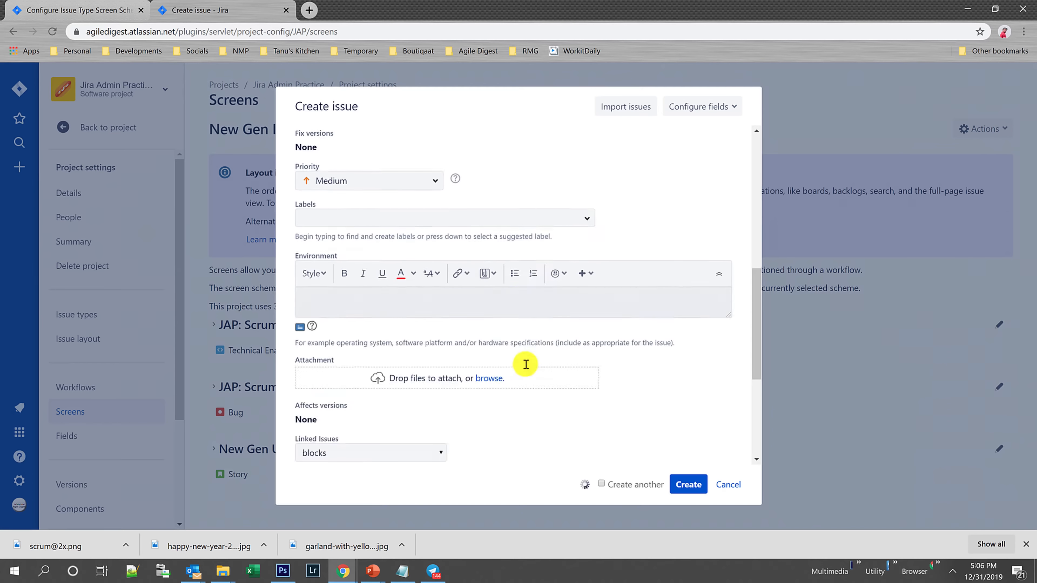
pyautogui.scroll(-3, 525, 366)
pyautogui.scroll(10, 526, 367)
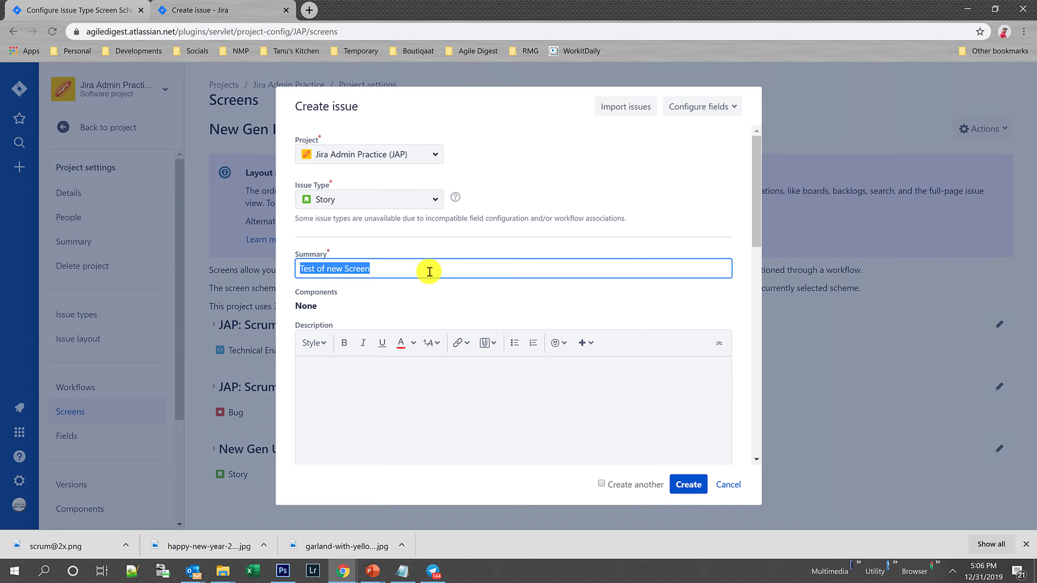
pyautogui.scroll(-5, 453, 254)
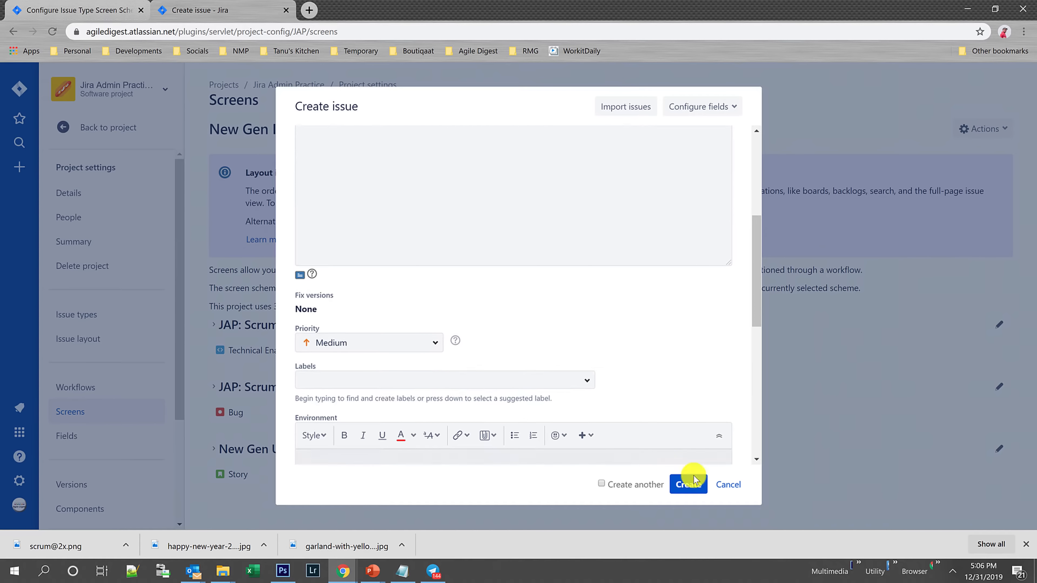
pyautogui.click(694, 479)
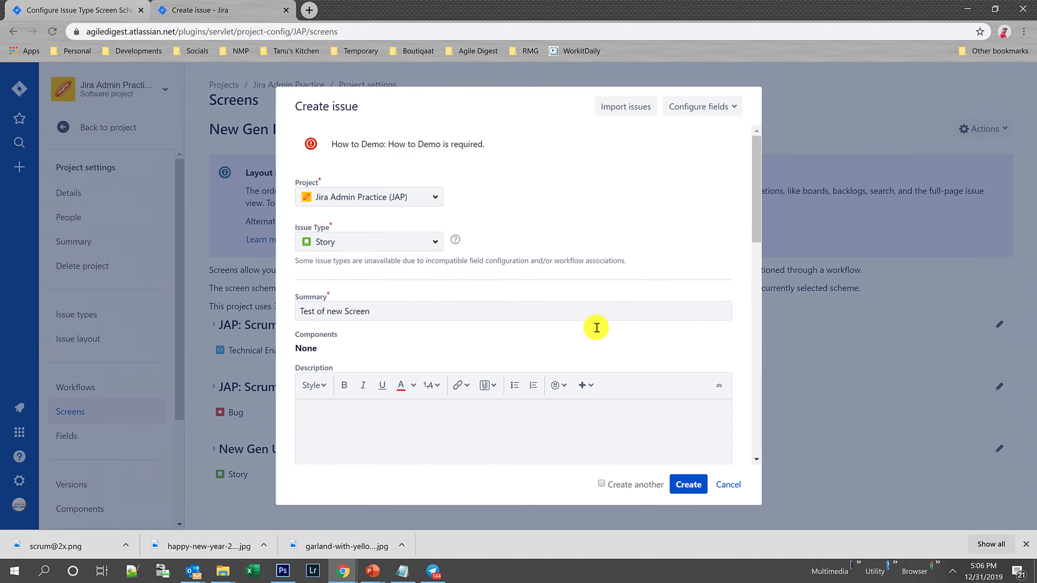
# - Look through the Create issue form for the required How to Demo field, and discard the unsaved Story
pyautogui.scroll(-10, 596, 328)
pyautogui.scroll(6, 592, 329)
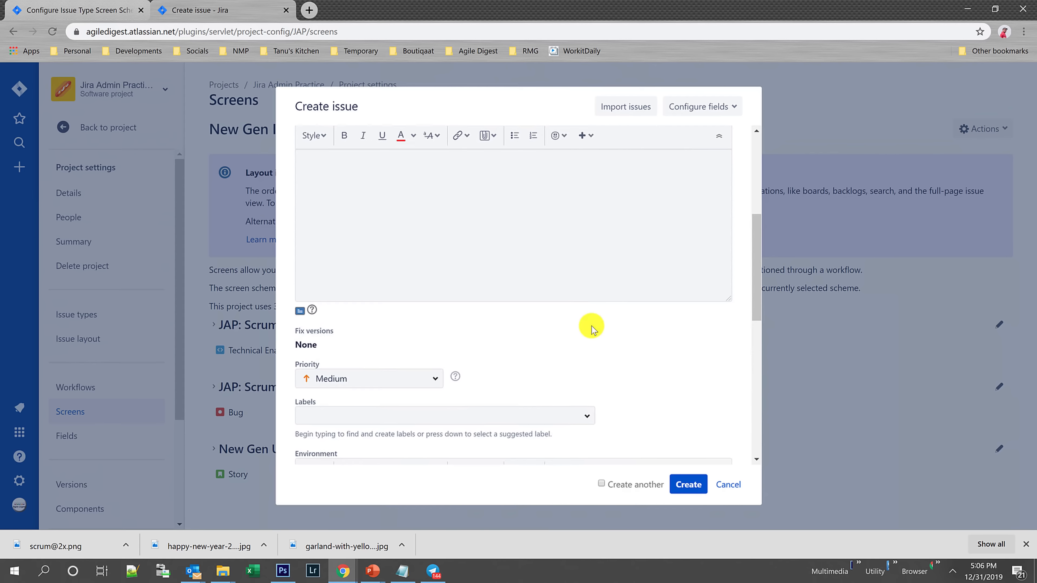
pyautogui.scroll(3, 591, 326)
pyautogui.scroll(-2, 591, 326)
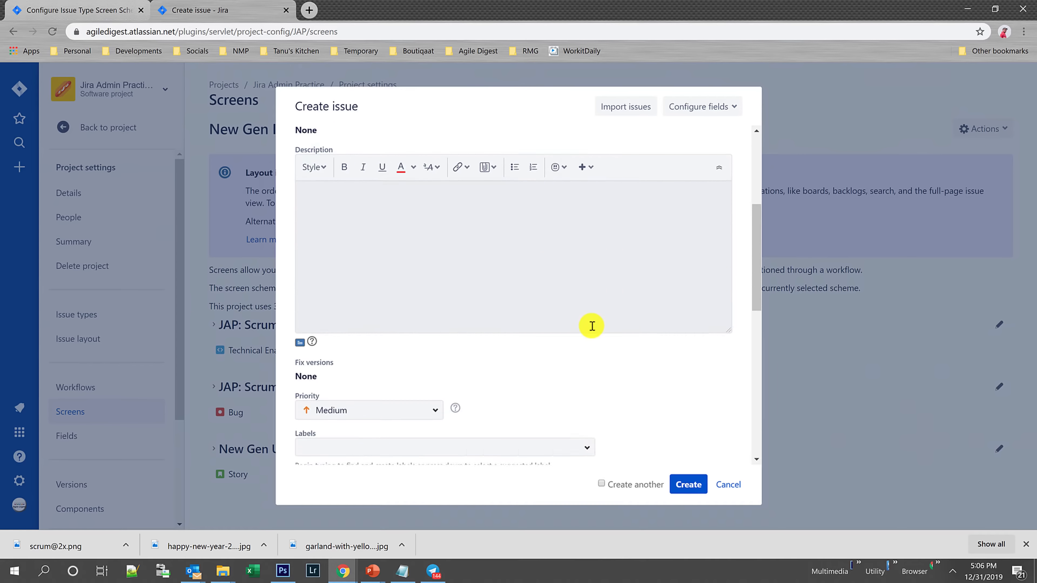
pyautogui.scroll(-5, 592, 326)
pyautogui.scroll(-5, 507, 326)
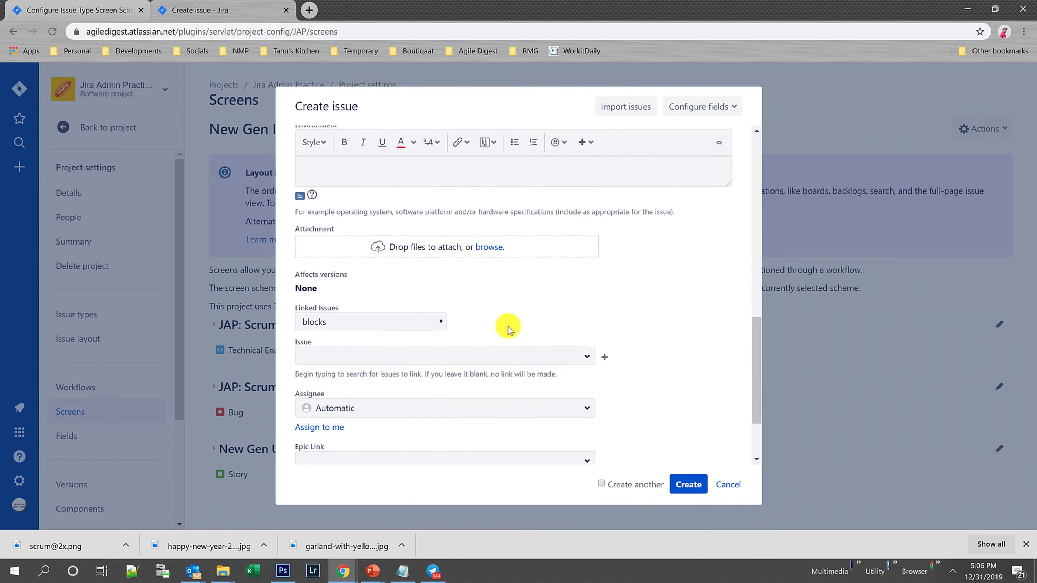
pyautogui.scroll(5, 505, 327)
pyautogui.click(486, 327)
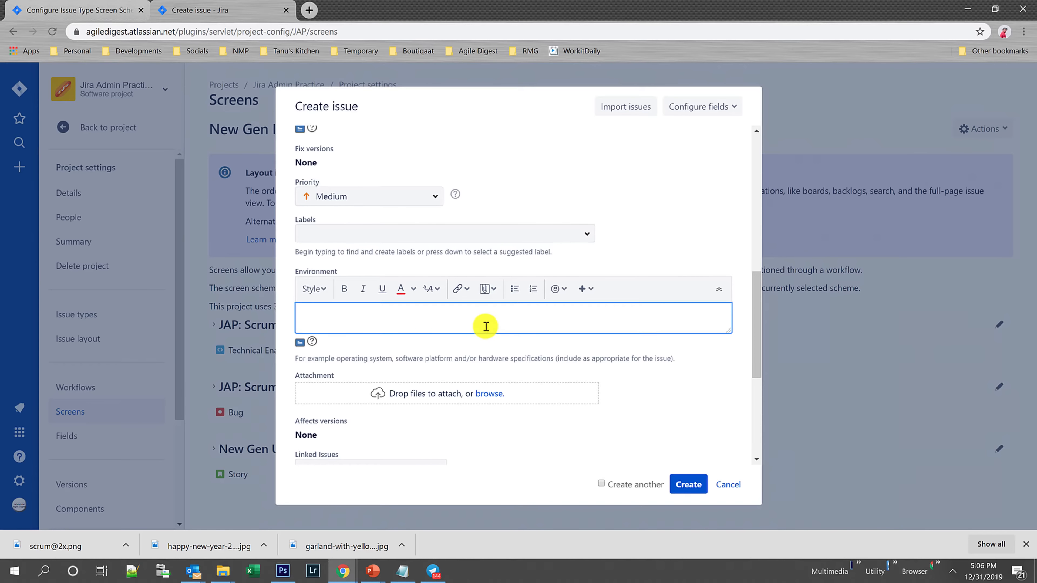
pyautogui.scroll(10, 486, 326)
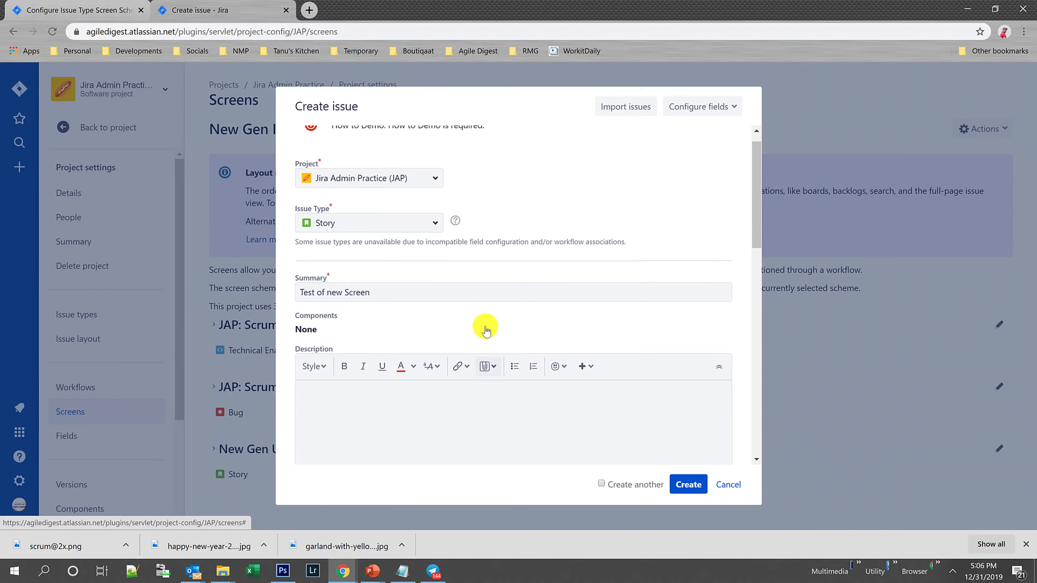
pyautogui.scroll(-10, 486, 329)
pyautogui.scroll(2, 486, 324)
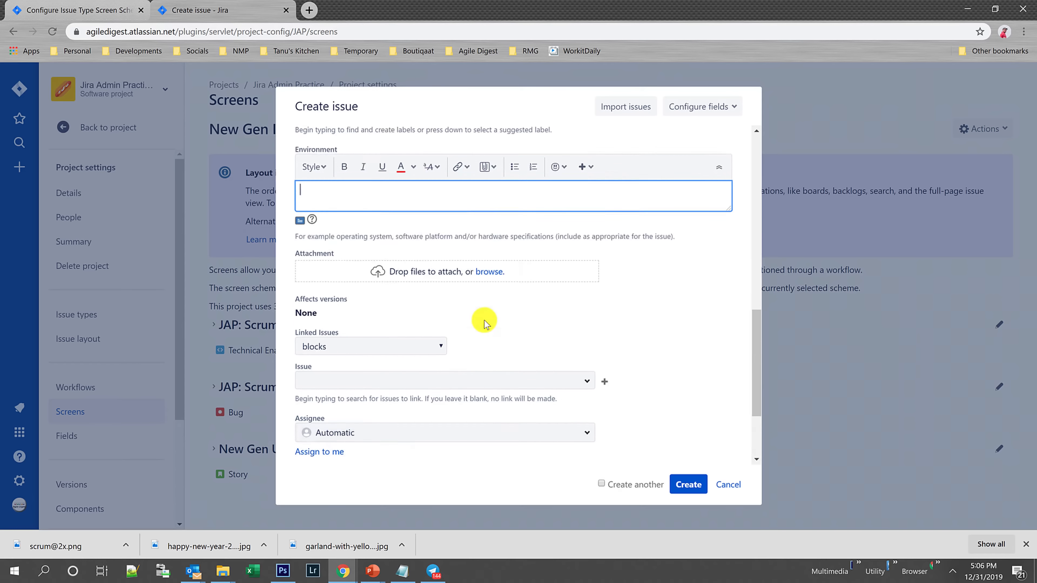
pyautogui.scroll(2, 485, 323)
pyautogui.scroll(-5, 485, 322)
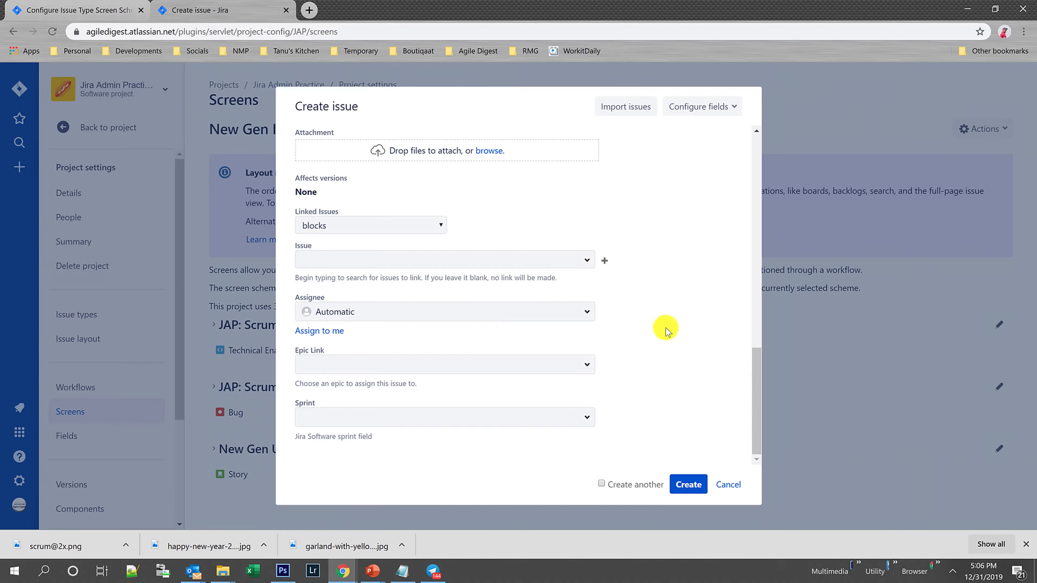
pyautogui.moveTo(755, 382); pyautogui.dragTo(755, 104)
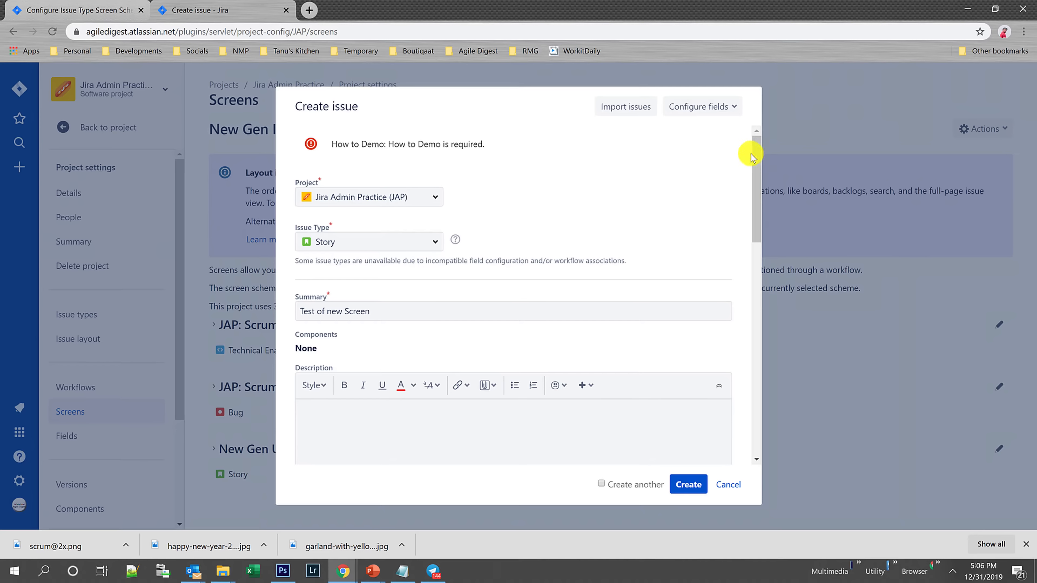
pyautogui.moveTo(757, 200); pyautogui.dragTo(726, 484)
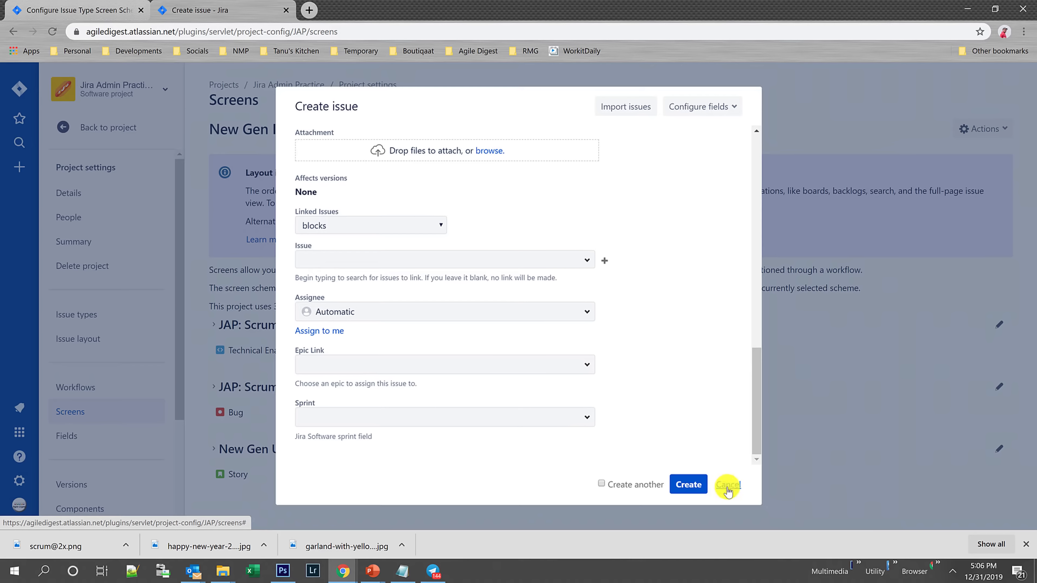
pyautogui.click(729, 486)
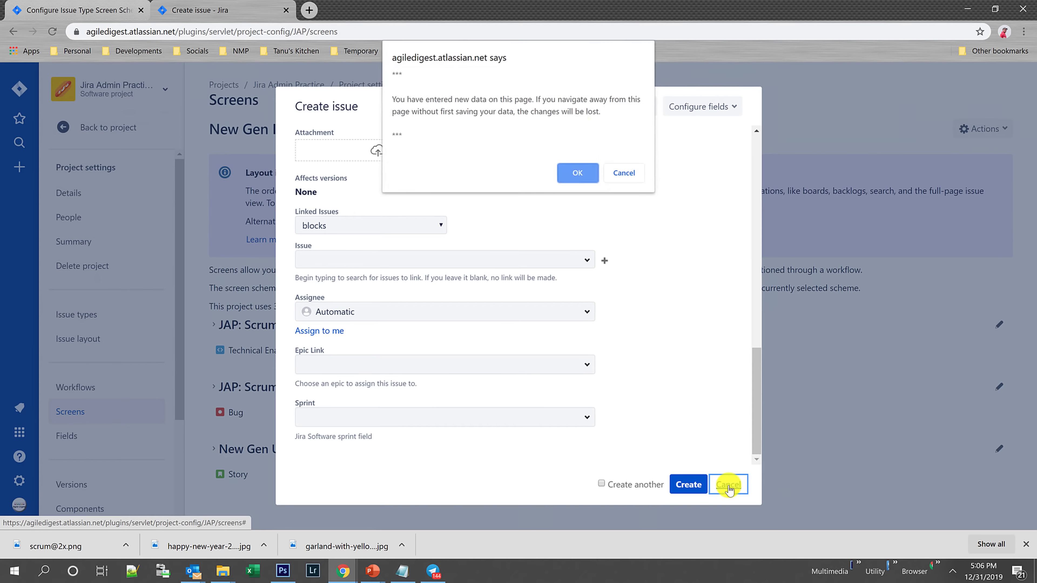
pyautogui.click(580, 171)
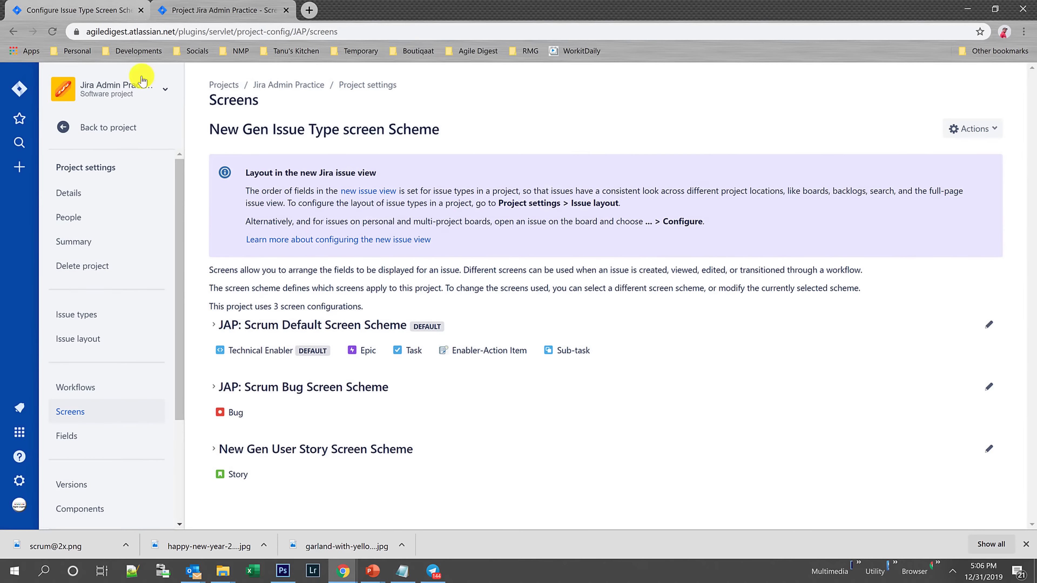
# - Open the configuration of New Gen Story Screen for Edit and View through the New Gen User Story Screen Scheme mapped to Story
pyautogui.click(63, 6)
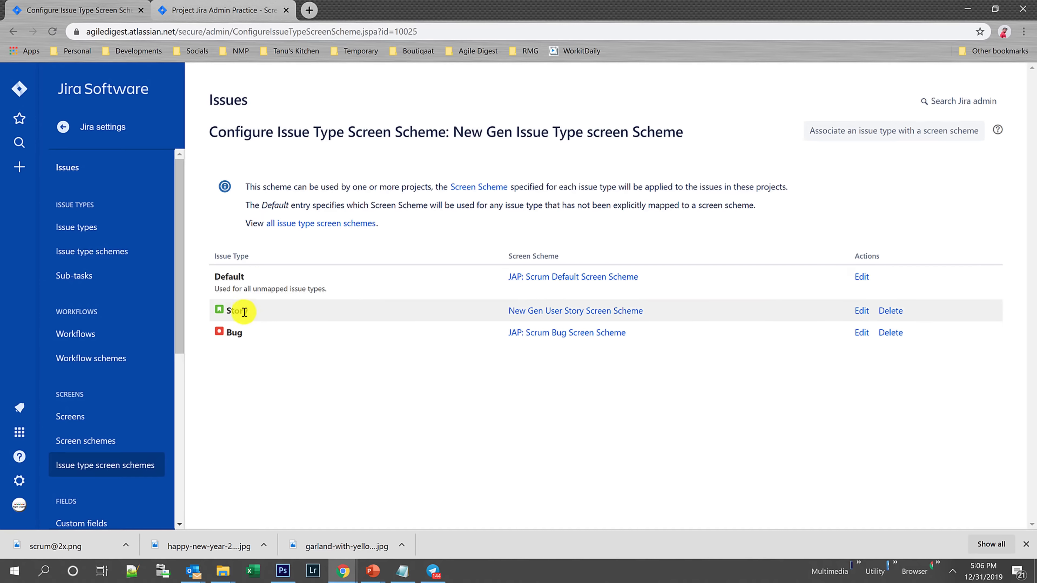
pyautogui.click(594, 314)
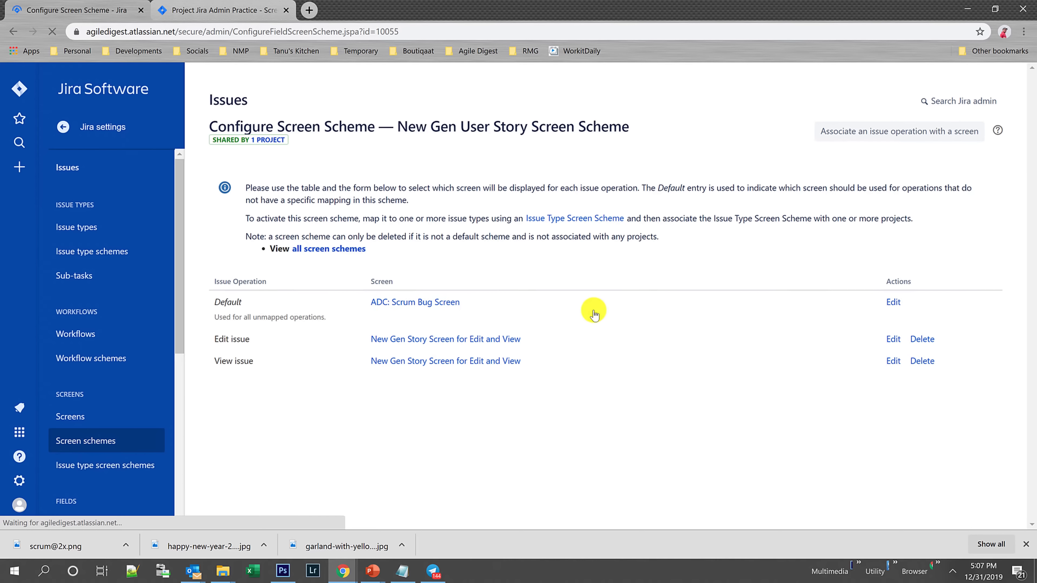
pyautogui.click(421, 343)
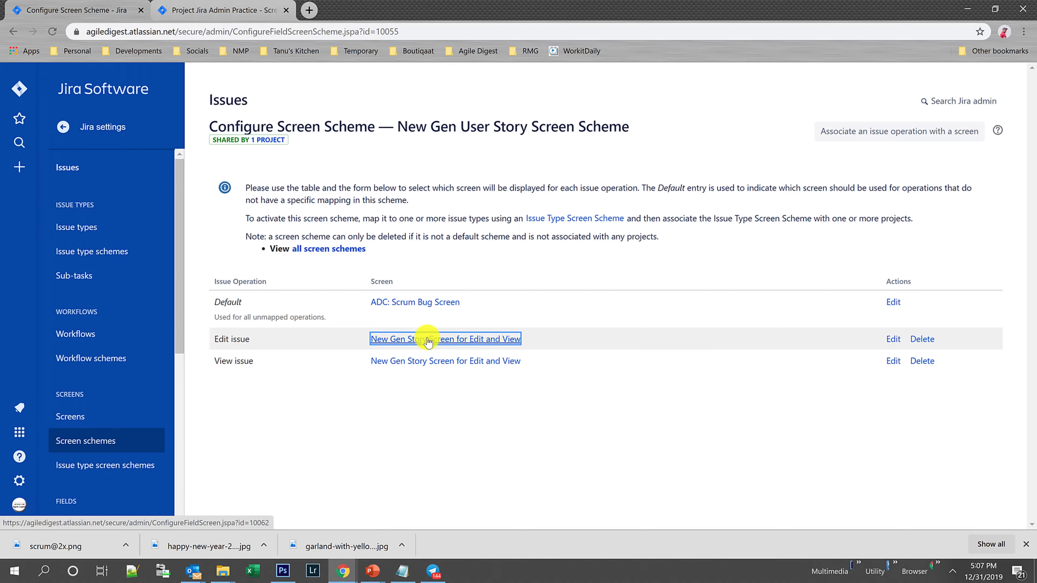
pyautogui.click(428, 340)
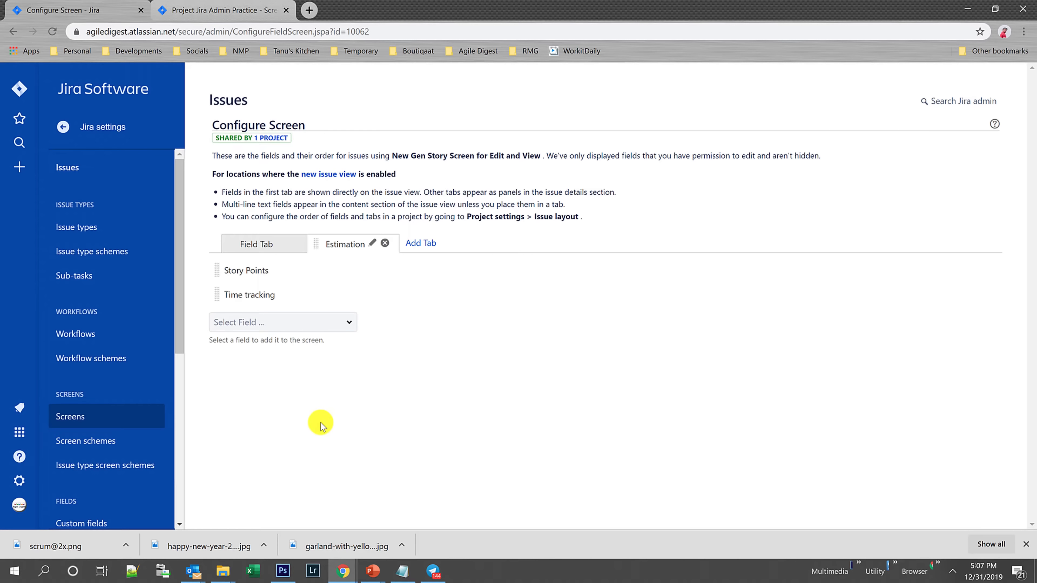
# - Check the screen's Field Tab for the How to Demo field, searching the fields available to add for "How to"
pyautogui.click(262, 245)
pyautogui.scroll(-5, 317, 354)
pyautogui.click(261, 496)
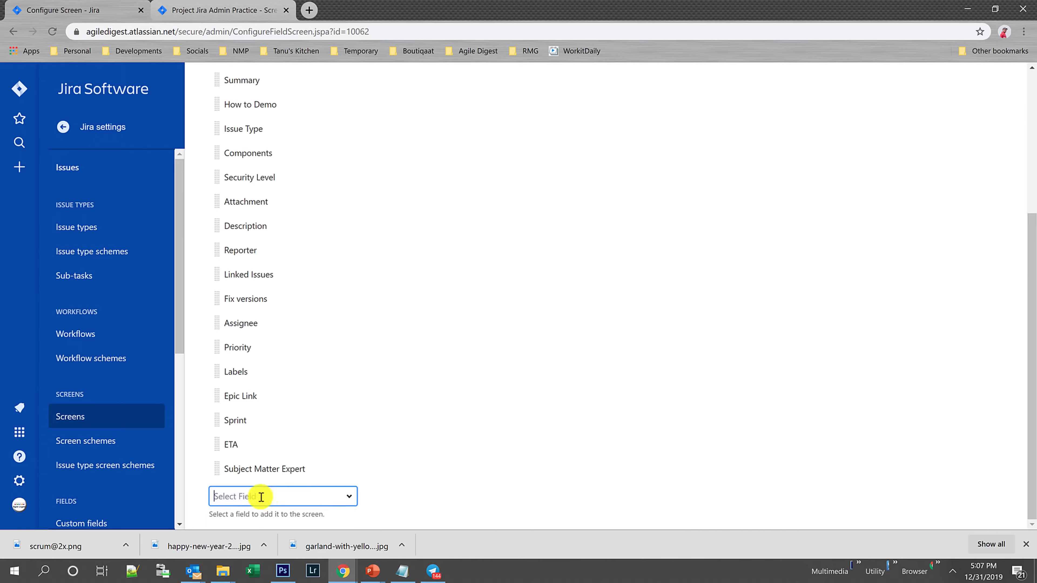
pyautogui.write('How')
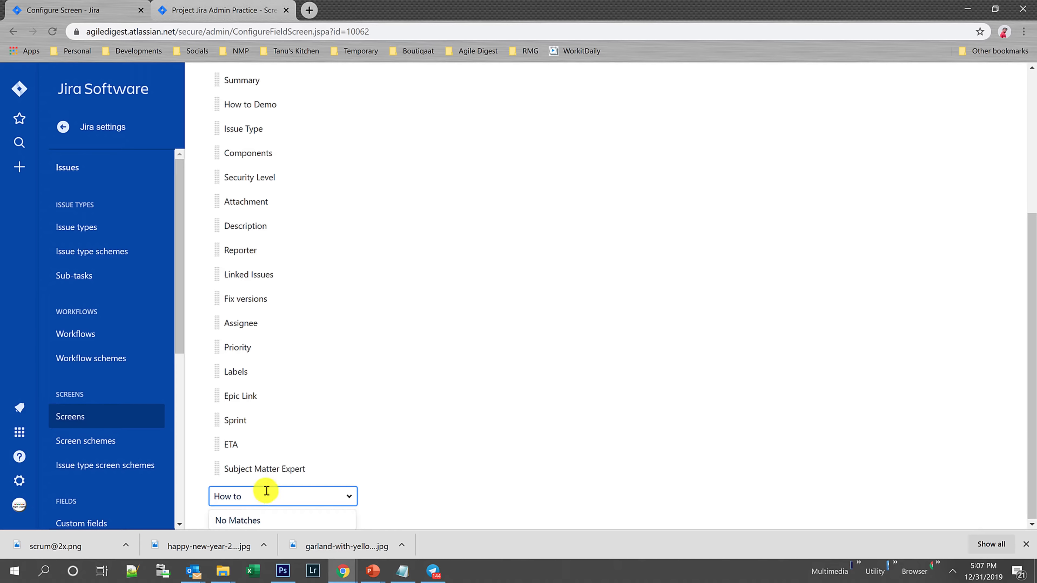
pyautogui.write(' to')
pyautogui.scroll(3, 271, 273)
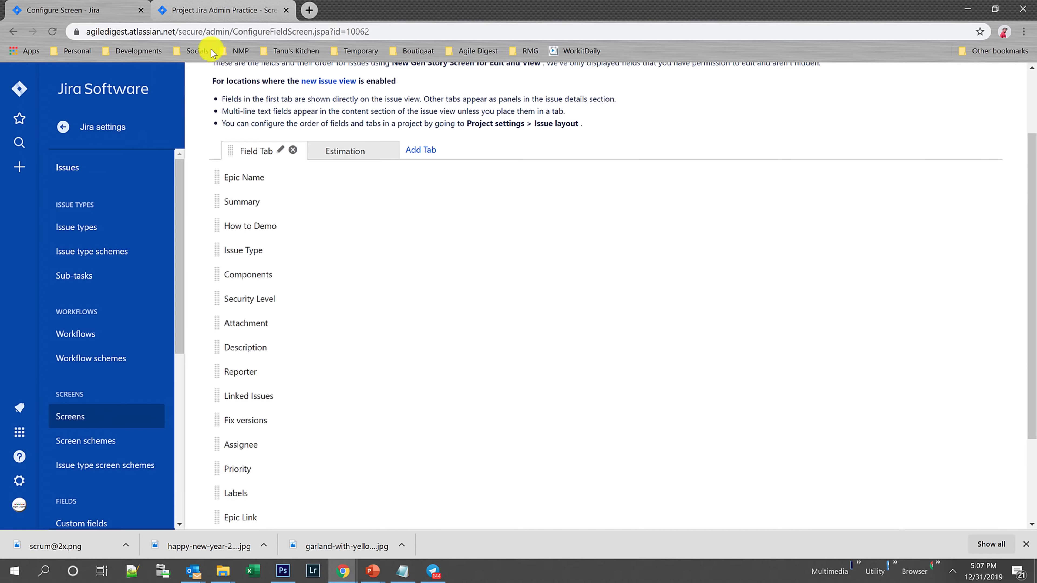
# - Search a new Story's Create issue form in the Jira Admin Practice project for "how", and close the form without creating the issue
pyautogui.click(223, 5)
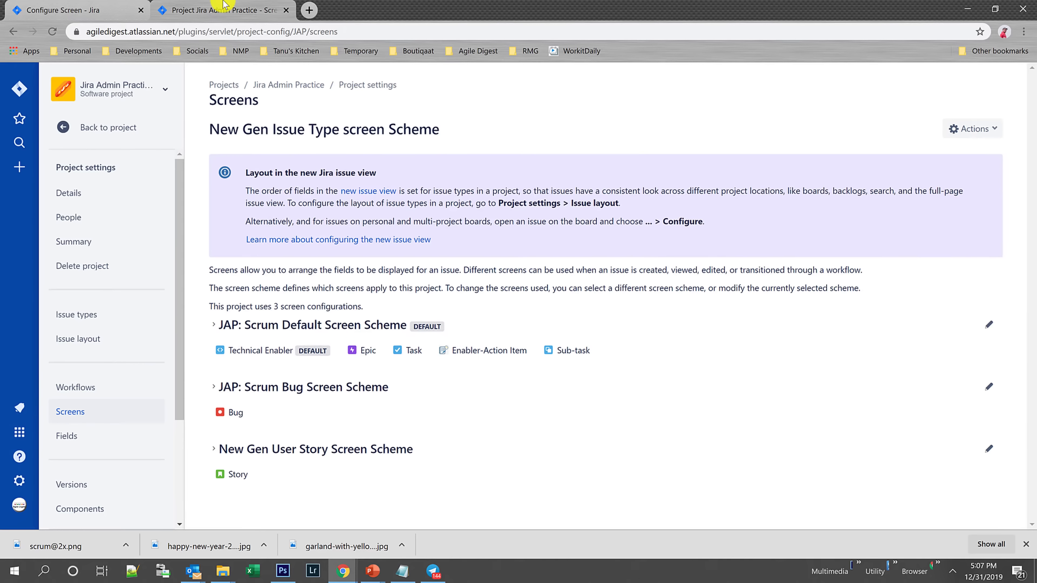
pyautogui.click(19, 166)
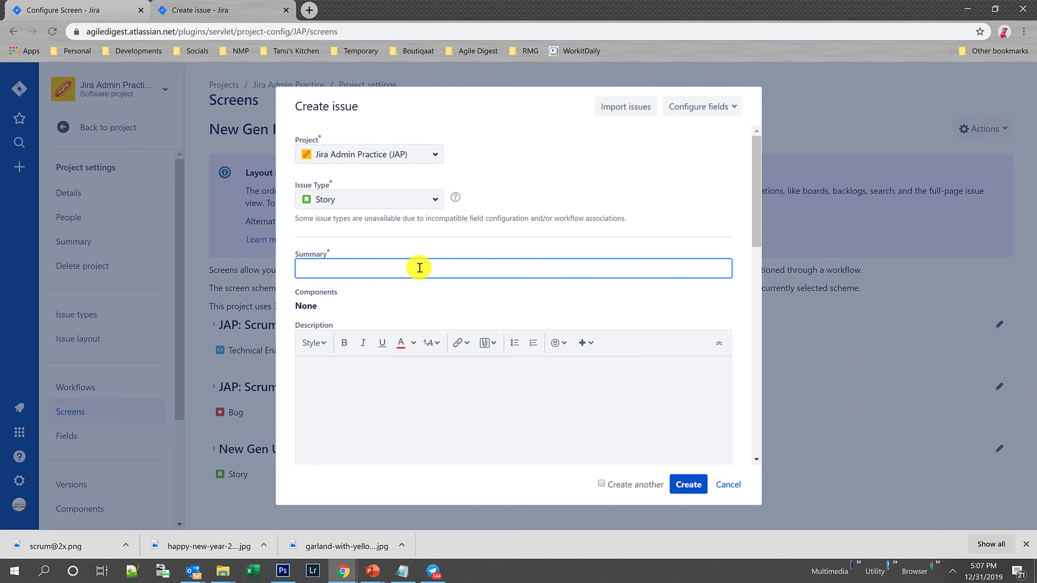
pyautogui.scroll(-5, 419, 268)
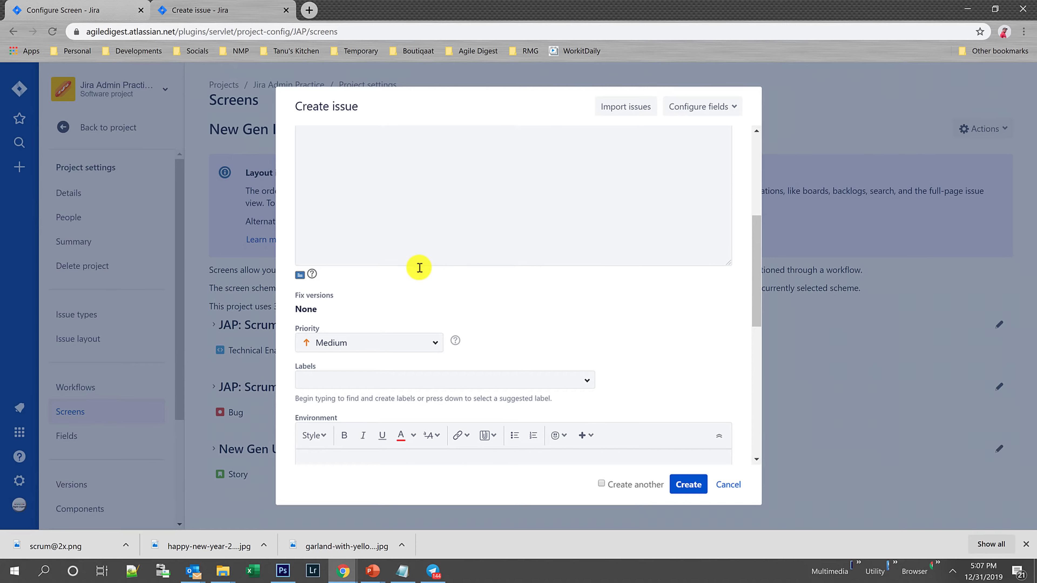
pyautogui.scroll(-3, 555, 275)
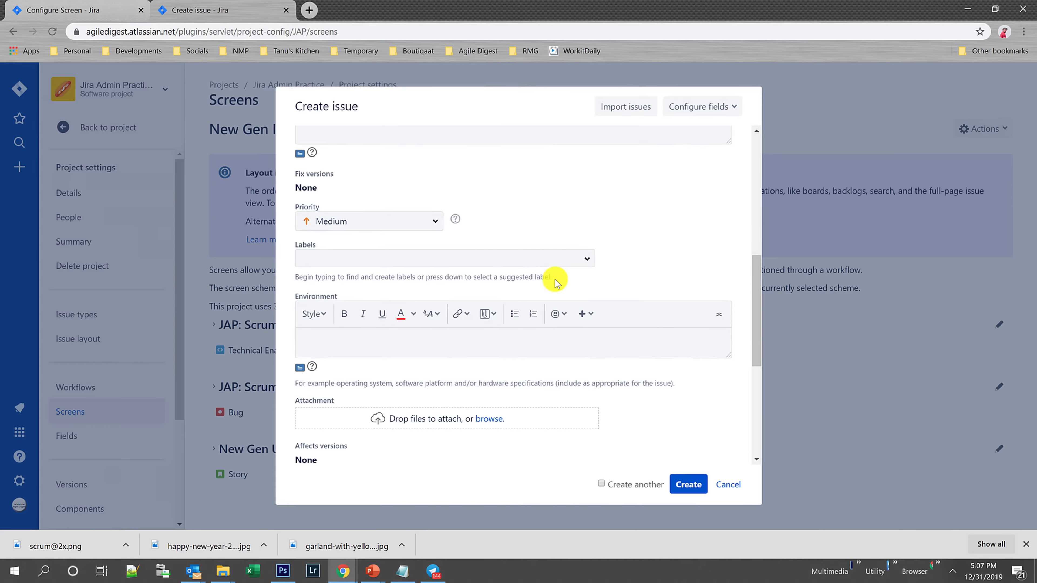
pyautogui.scroll(-2, 557, 281)
pyautogui.scroll(-1, 558, 282)
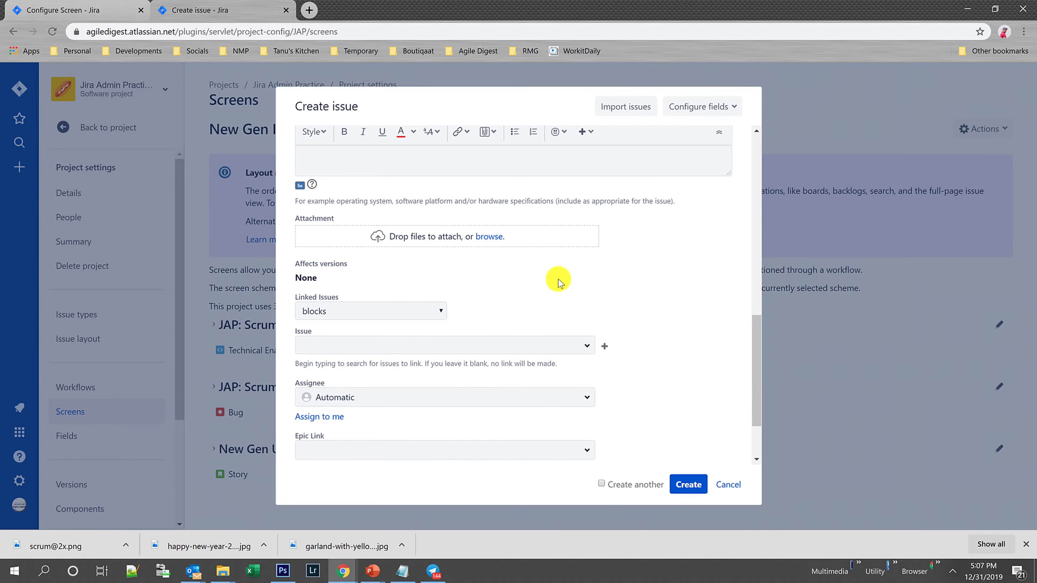
pyautogui.hotkey('ctrl', 'f')
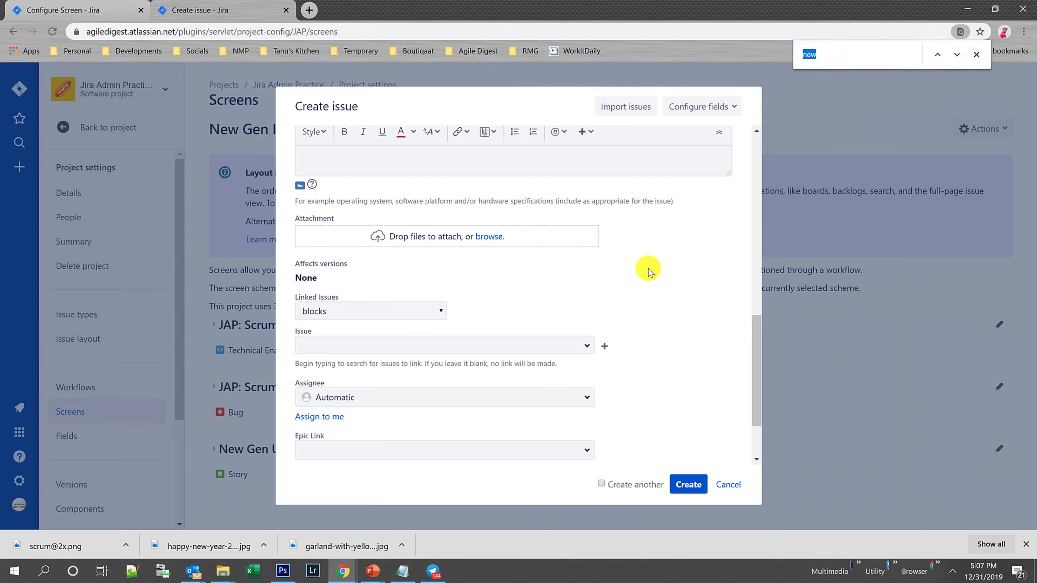
pyautogui.write('how')
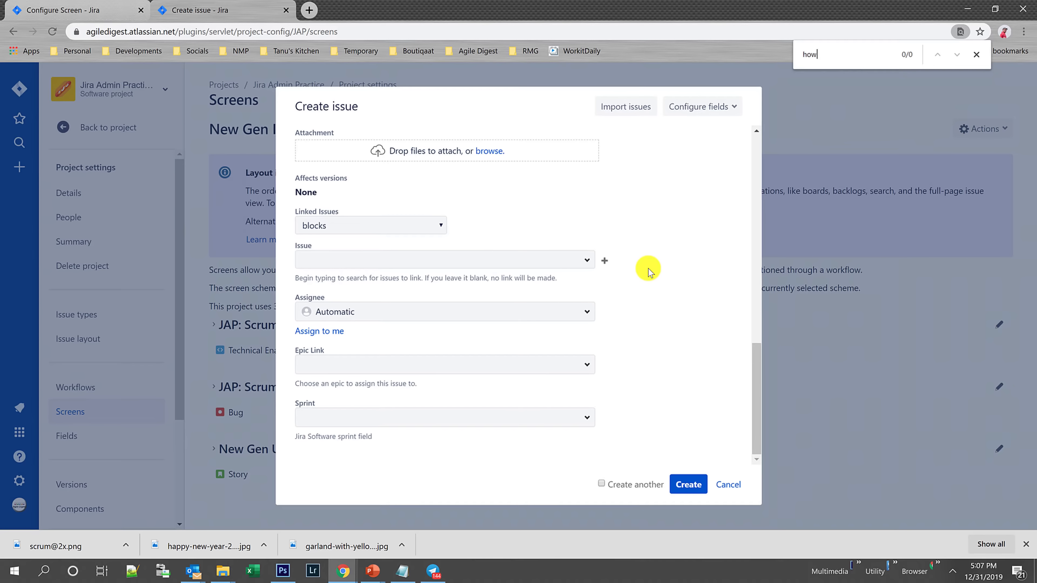
pyautogui.scroll(5, 694, 215)
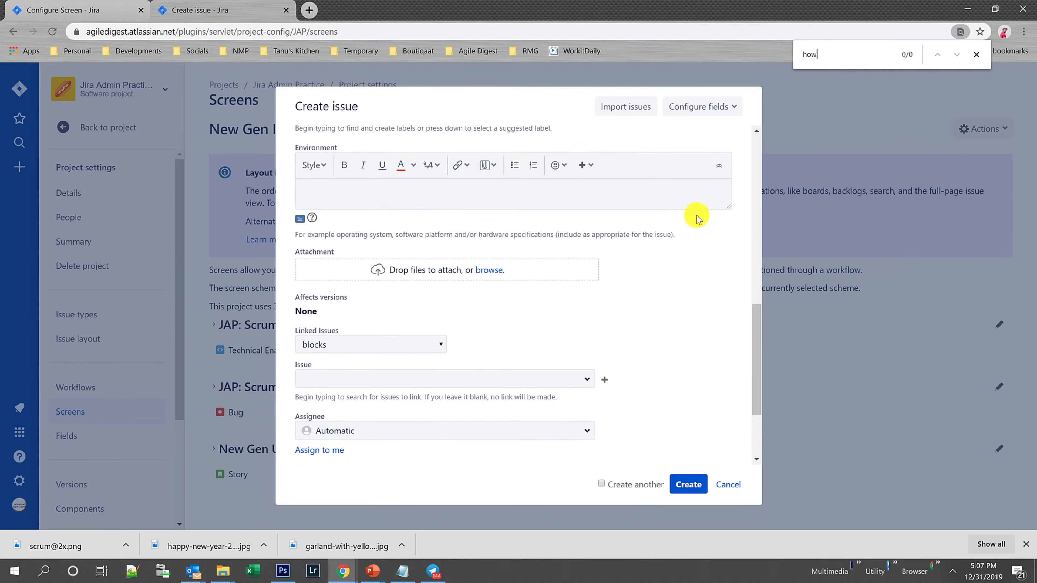
pyautogui.click(728, 485)
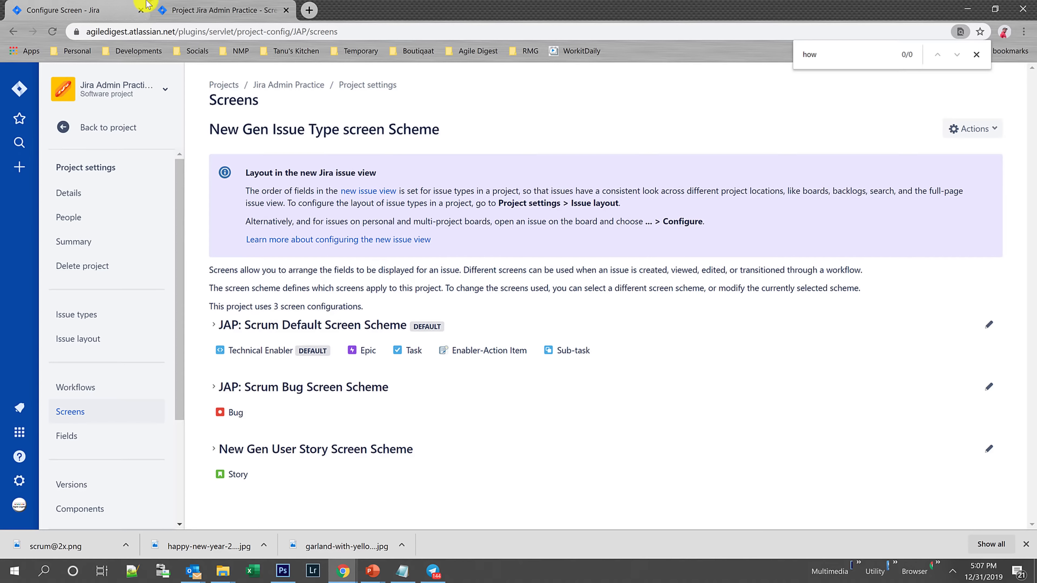
# - Search the screen schemes for "new" and open New Gen User Story Screen Scheme through the New Gen Issue Type screen Scheme
pyautogui.click(62, 5)
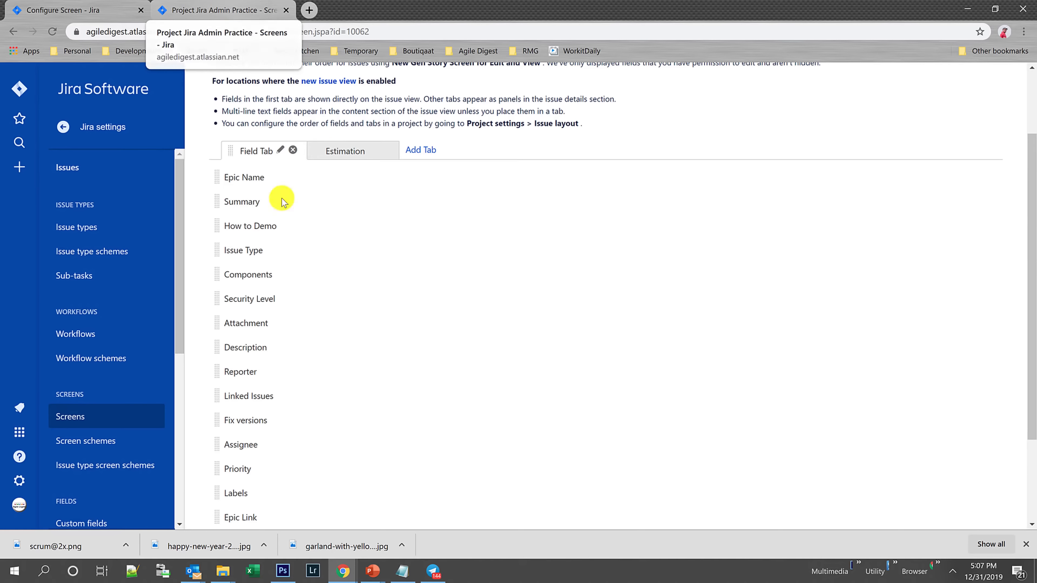
pyautogui.click(76, 420)
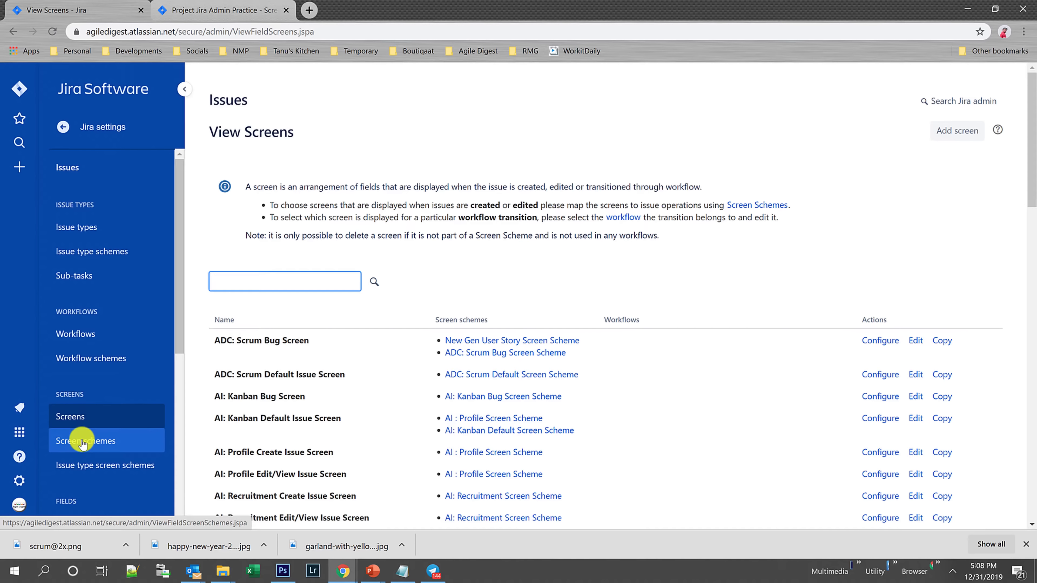
pyautogui.click(83, 443)
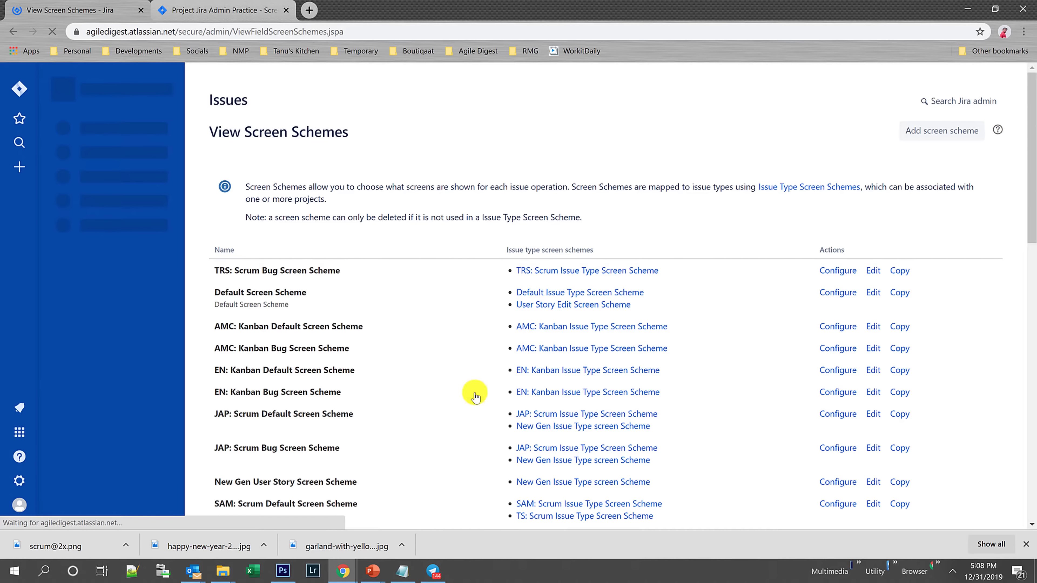
pyautogui.hotkey('ctrl', 'f')
pyautogui.write('new')
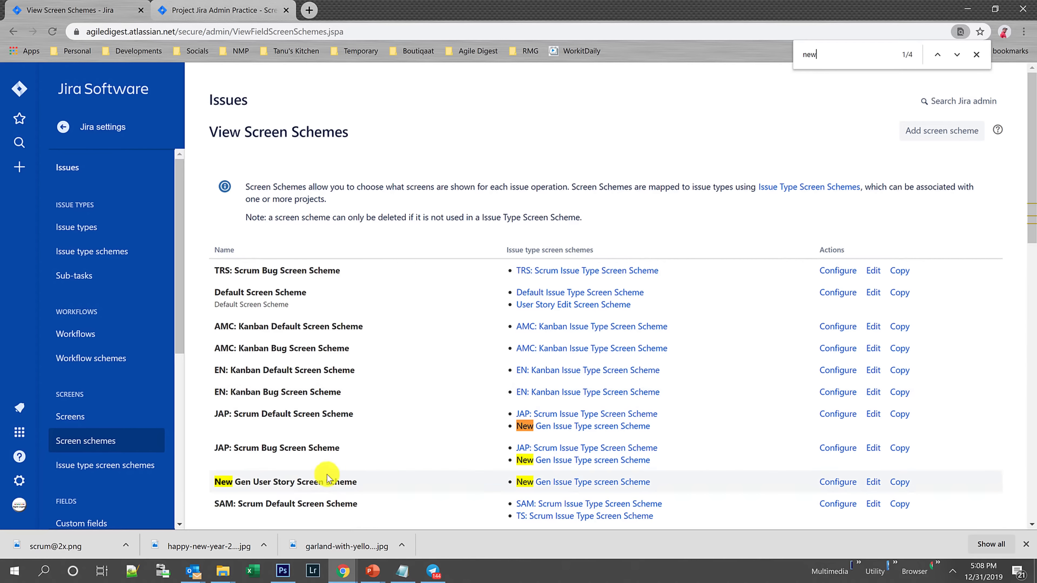
pyautogui.click(589, 485)
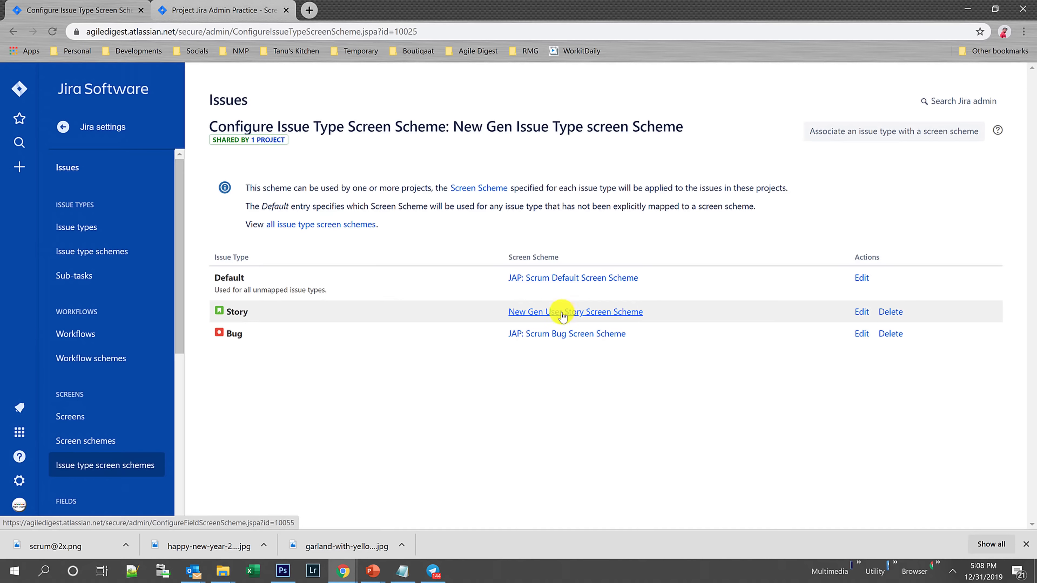
pyautogui.click(588, 312)
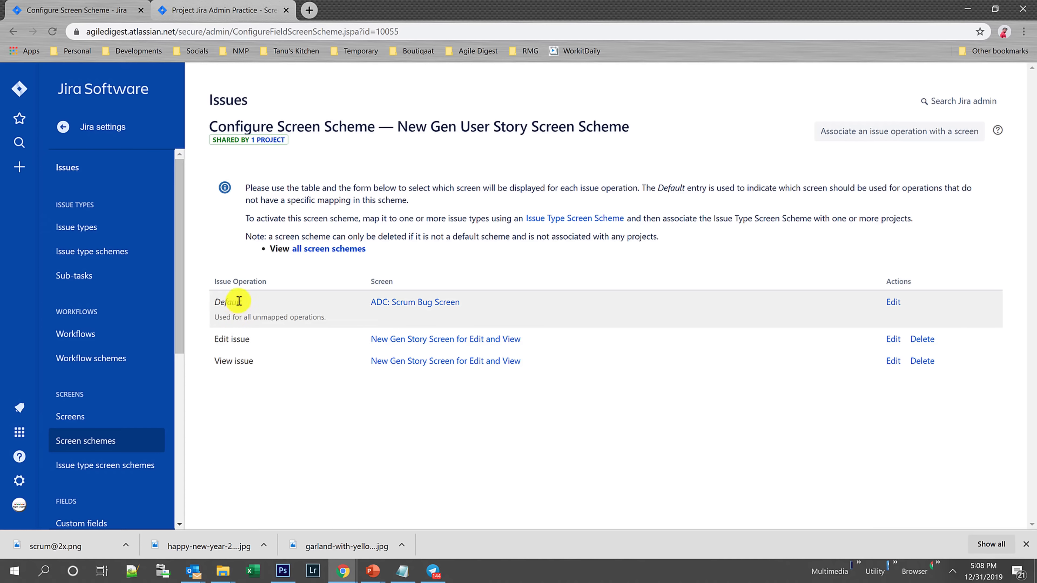
# - Add the How to Demo field to ADC: Scrum Bug Screen, the scheme's default screen, and place it directly below Description
pyautogui.click(404, 305)
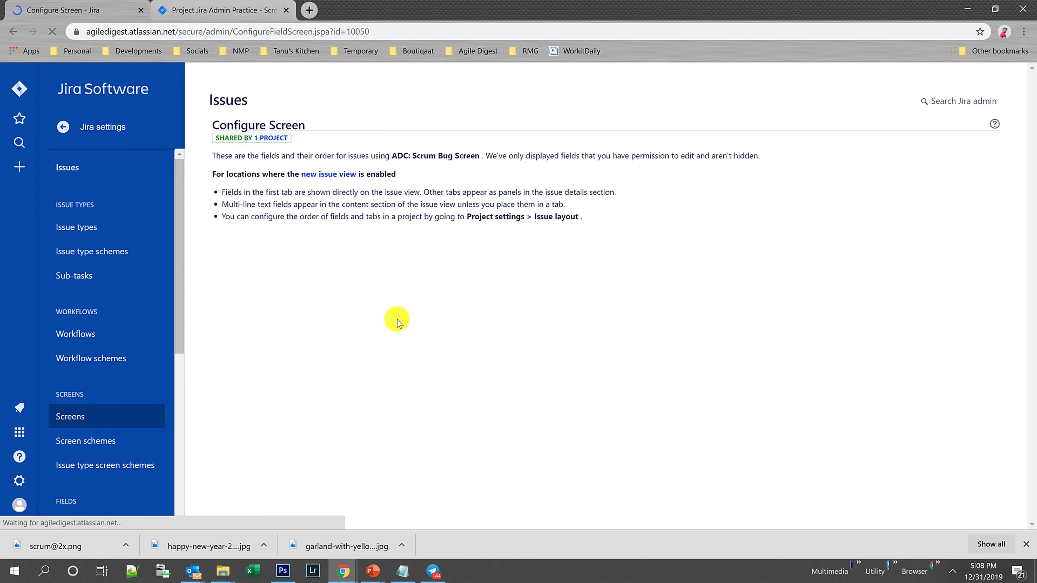
pyautogui.scroll(-4, 371, 377)
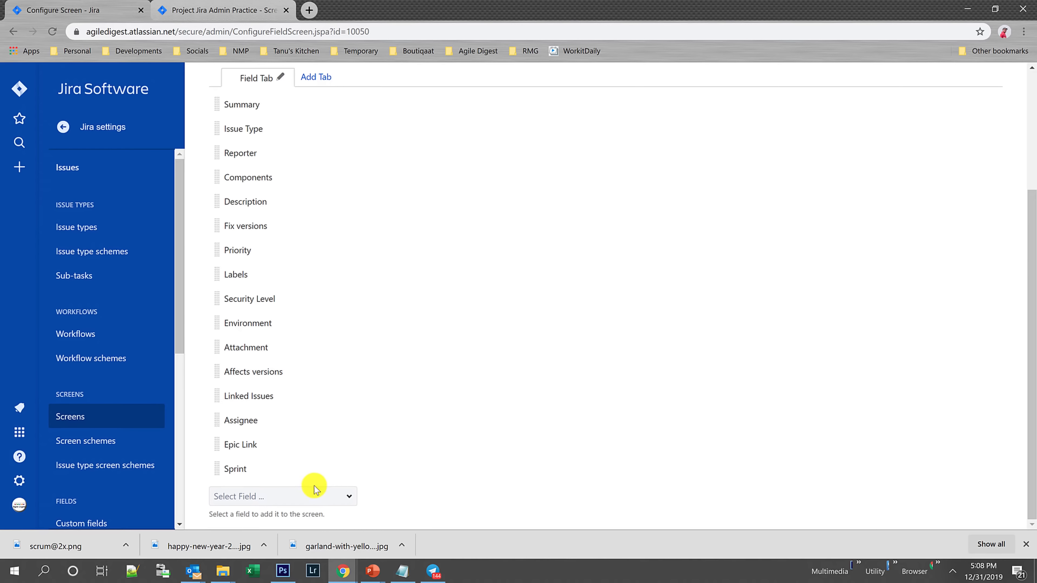
pyautogui.click(315, 502)
pyautogui.write('How')
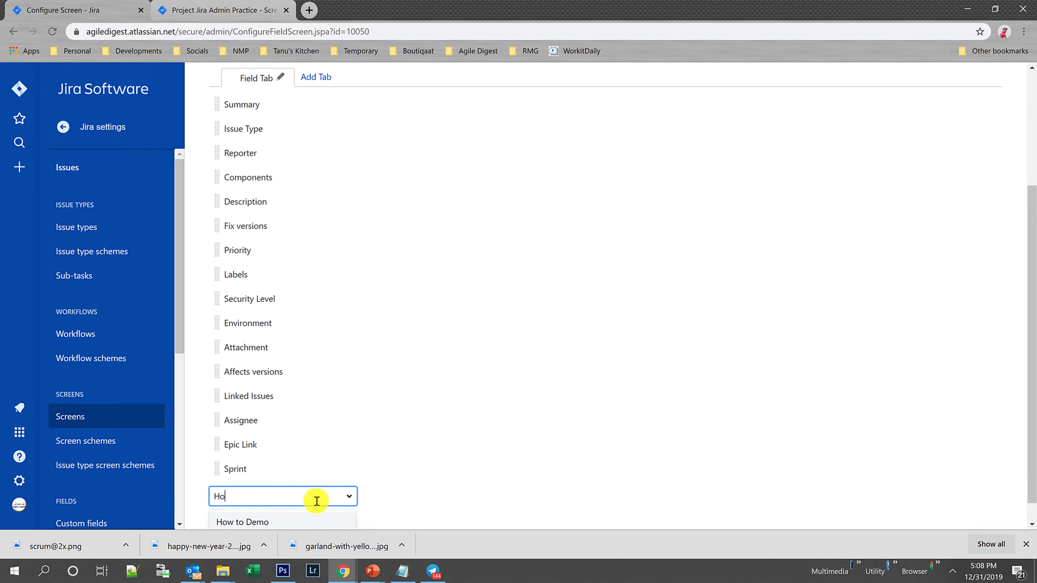
pyautogui.click(325, 520)
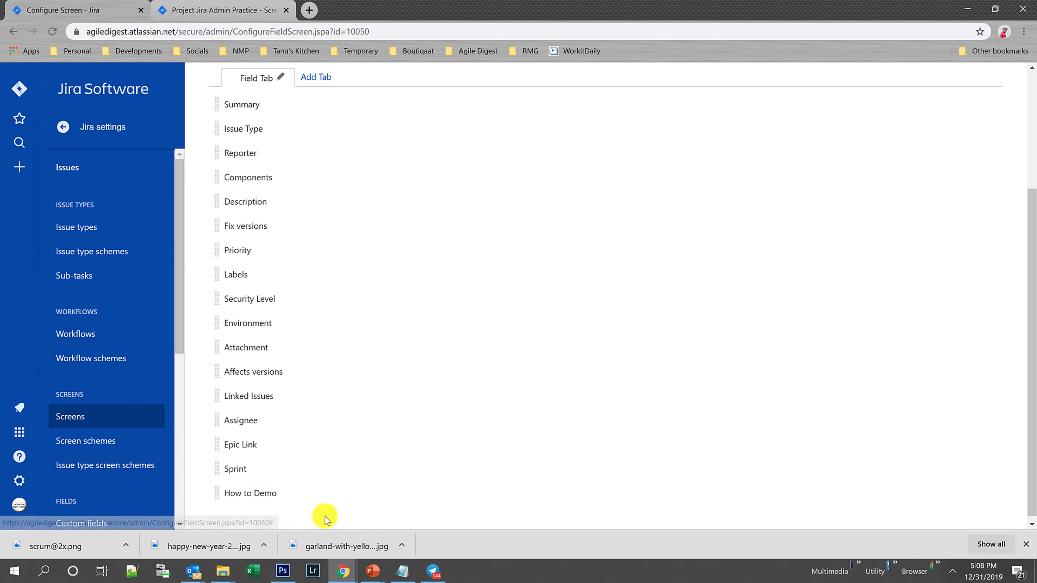
pyautogui.moveTo(218, 493); pyautogui.dragTo(217, 224)
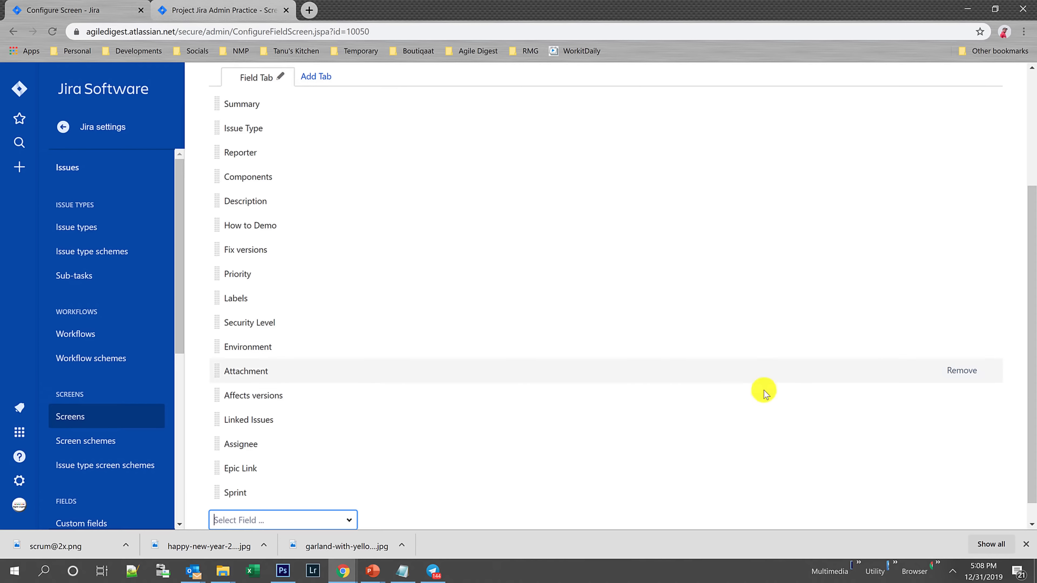
pyautogui.scroll(4, 765, 392)
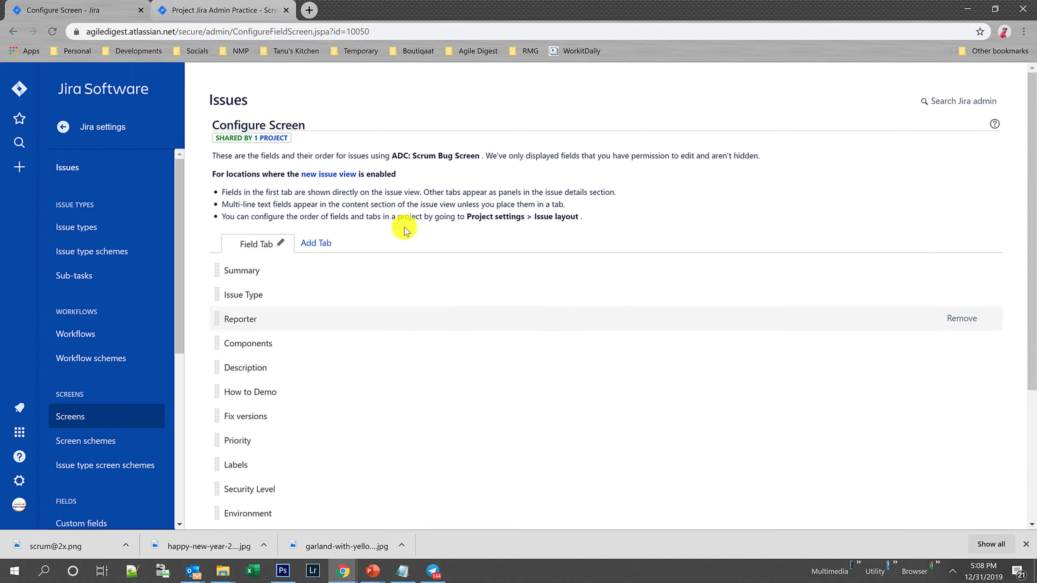
pyautogui.click(13, 31)
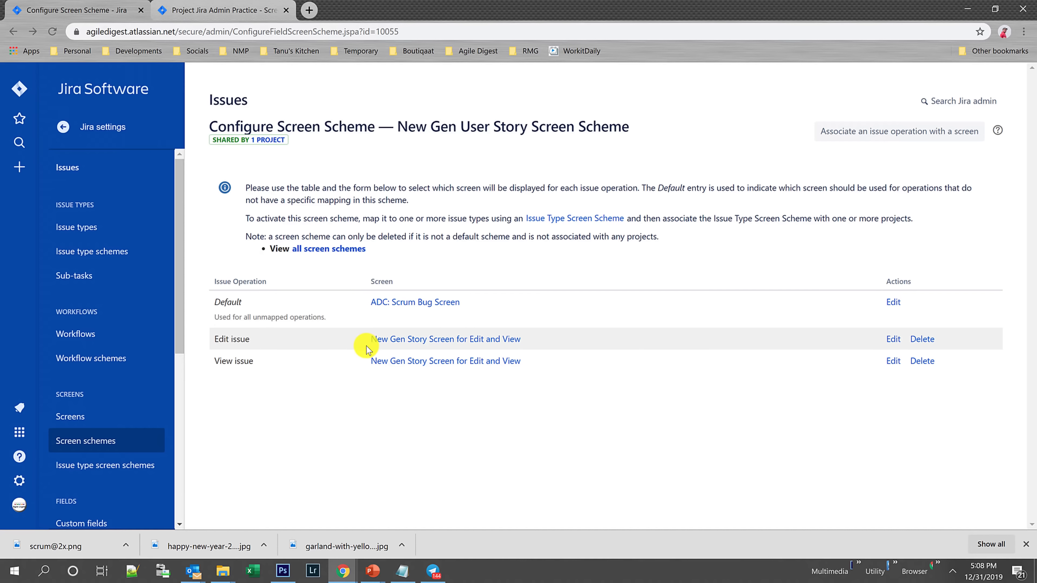
pyautogui.click(245, 10)
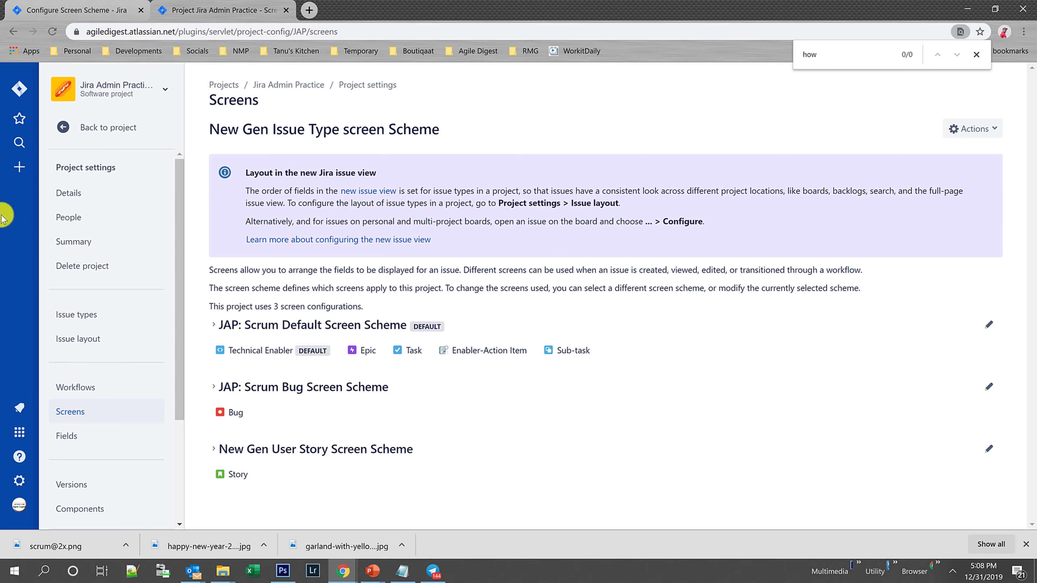
pyautogui.click(75, 11)
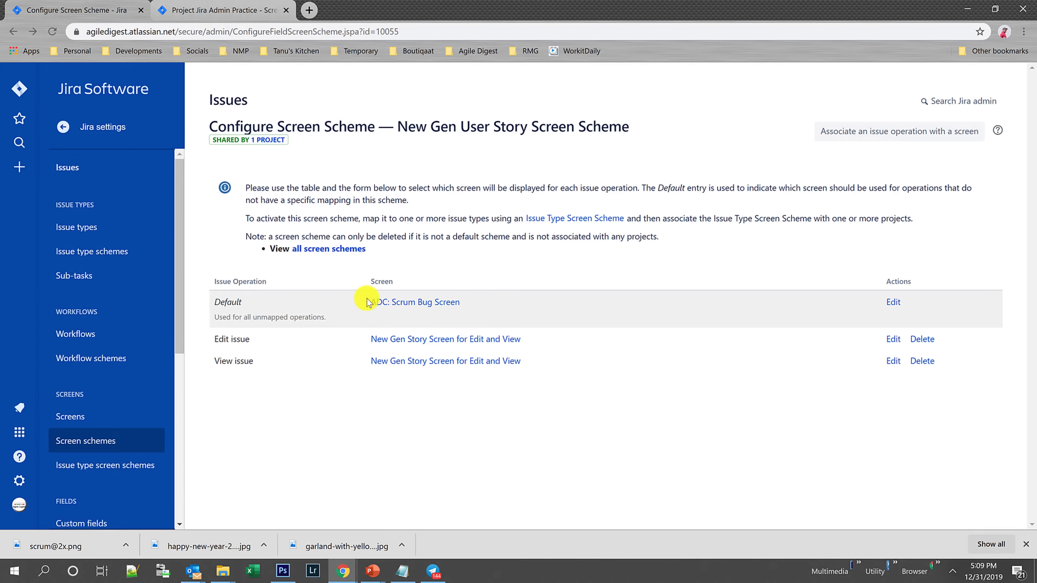
pyautogui.click(881, 135)
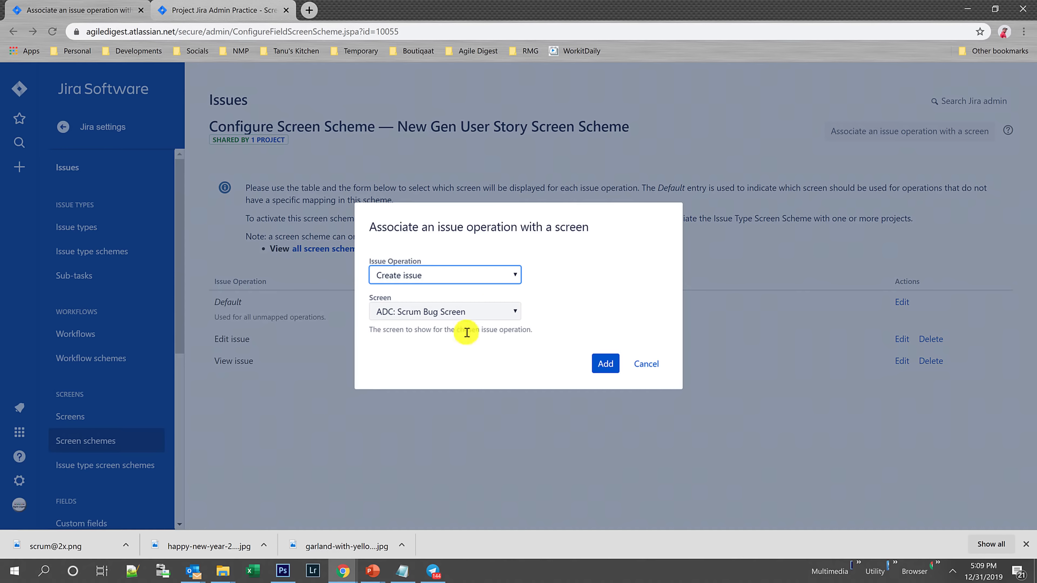
pyautogui.click(469, 314)
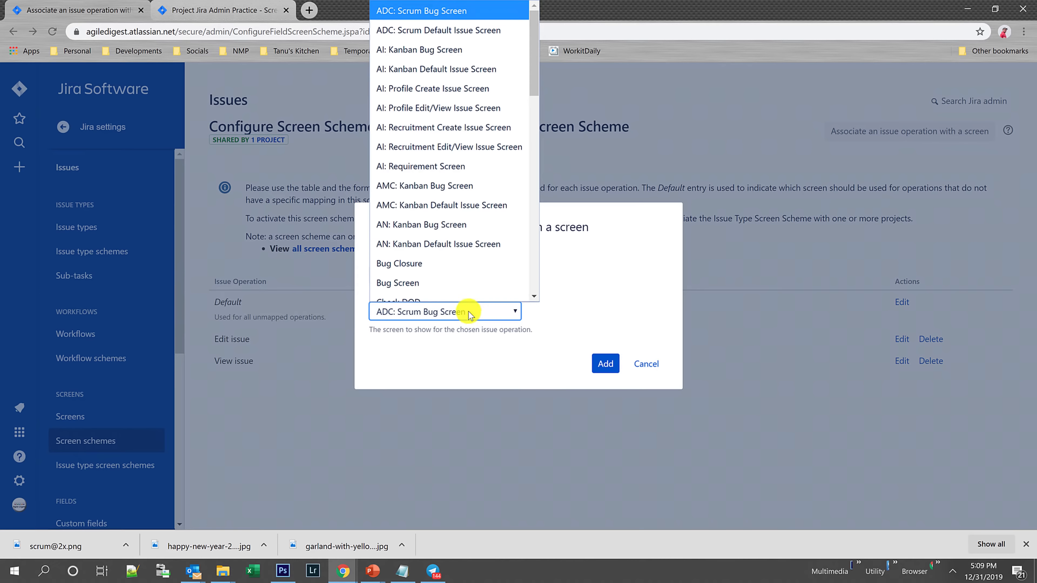
pyautogui.click(618, 302)
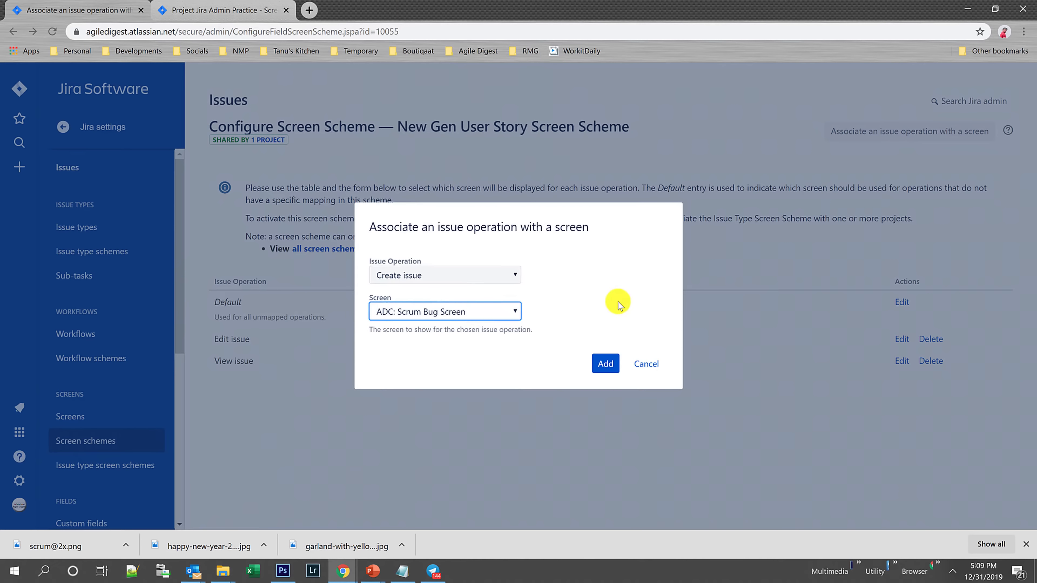
pyautogui.click(643, 369)
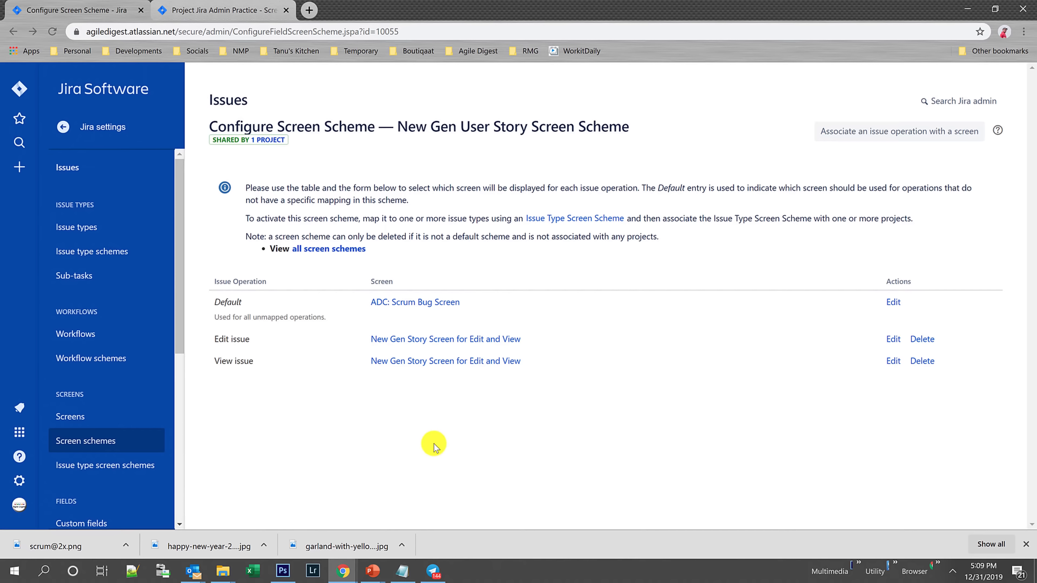
# - Open the Create issue form for a Story in the Jira Admin Practice project and check it for the How to Demo field
pyautogui.click(173, 5)
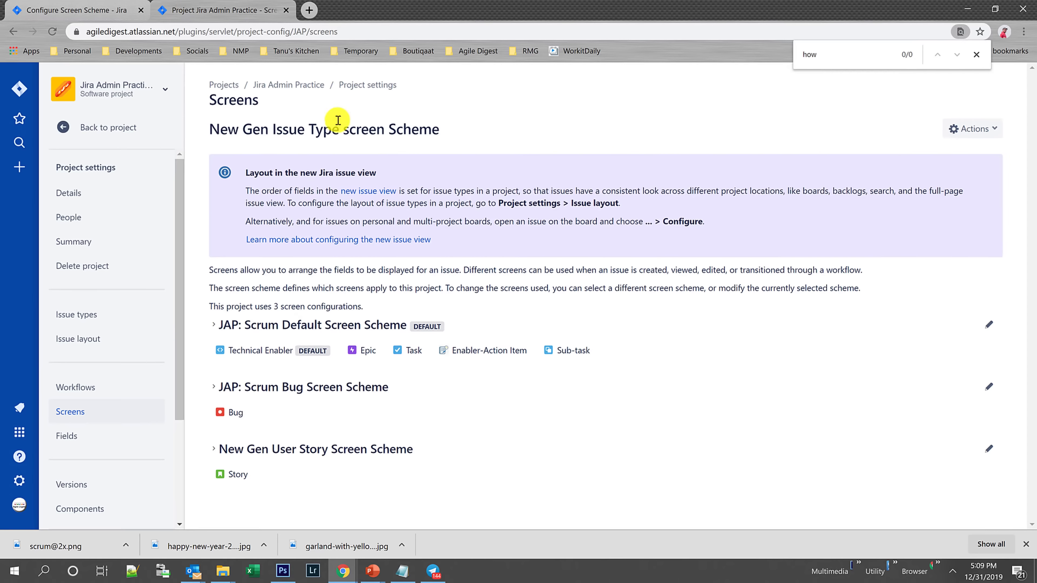
pyautogui.click(20, 166)
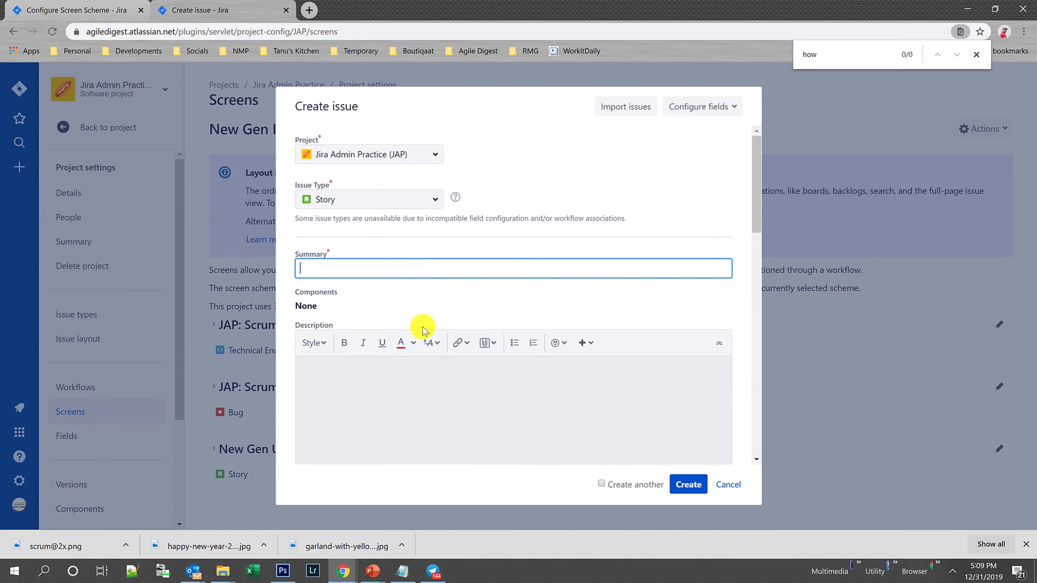
pyautogui.scroll(-6, 422, 326)
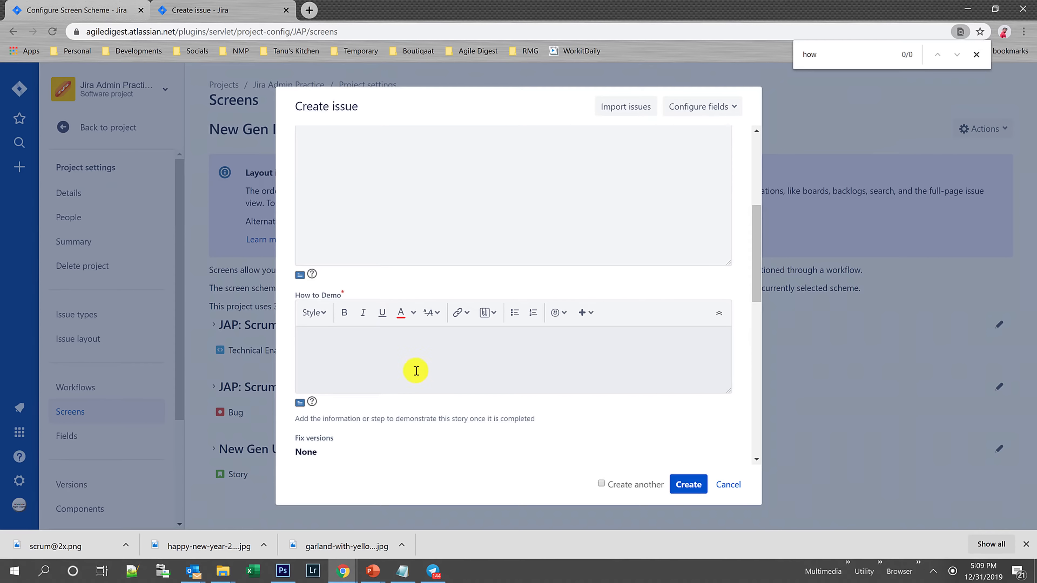
pyautogui.scroll(5, 421, 360)
pyautogui.scroll(-5, 429, 359)
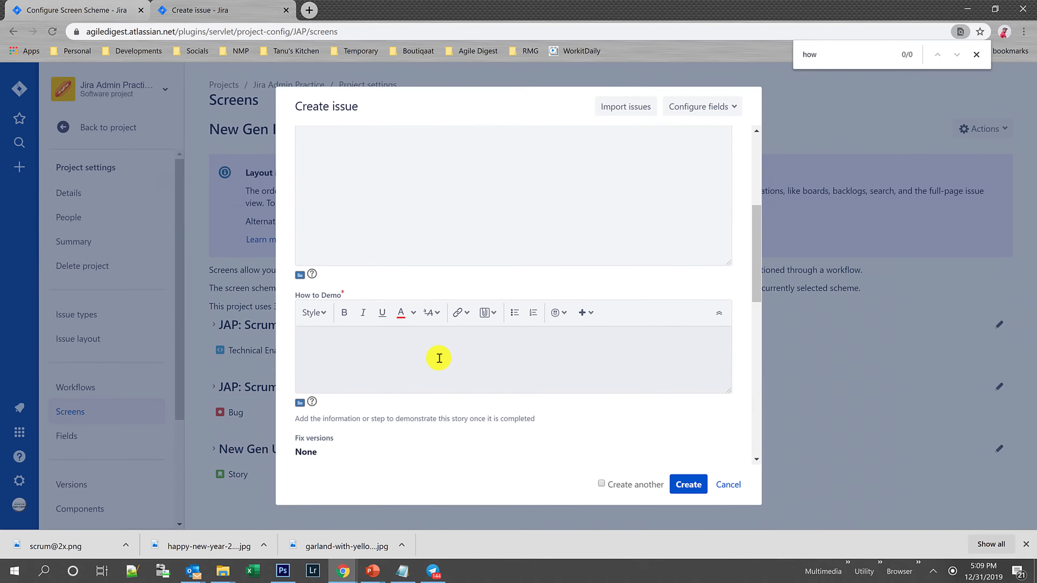
pyautogui.scroll(1, 439, 359)
pyautogui.scroll(5, 438, 359)
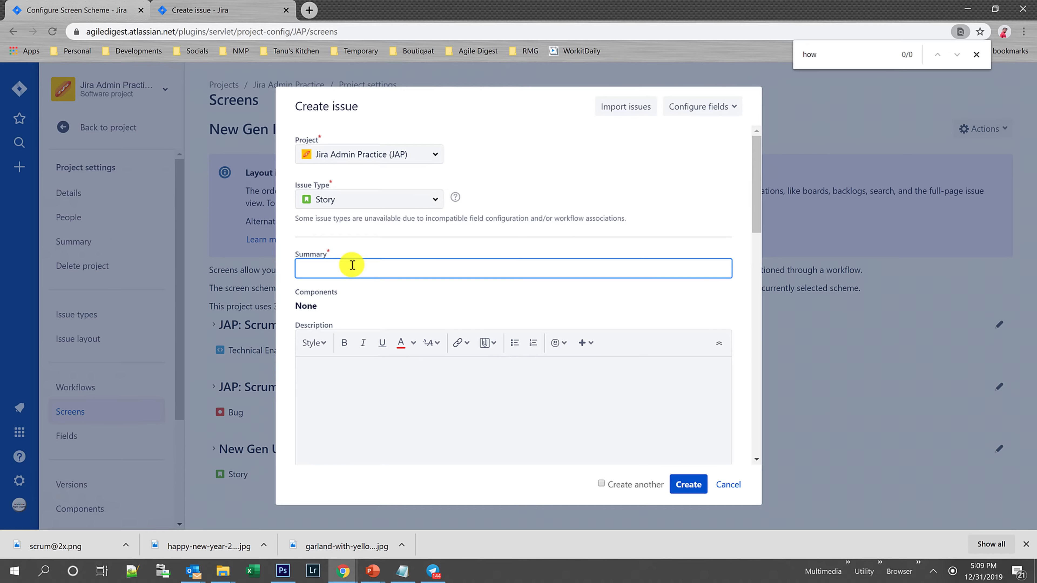
# - Create the Story with the summary "Testing Screen for story type" and the How to Demo text "Check if the Tab is comming"
pyautogui.write('Testing Screen for story ty')
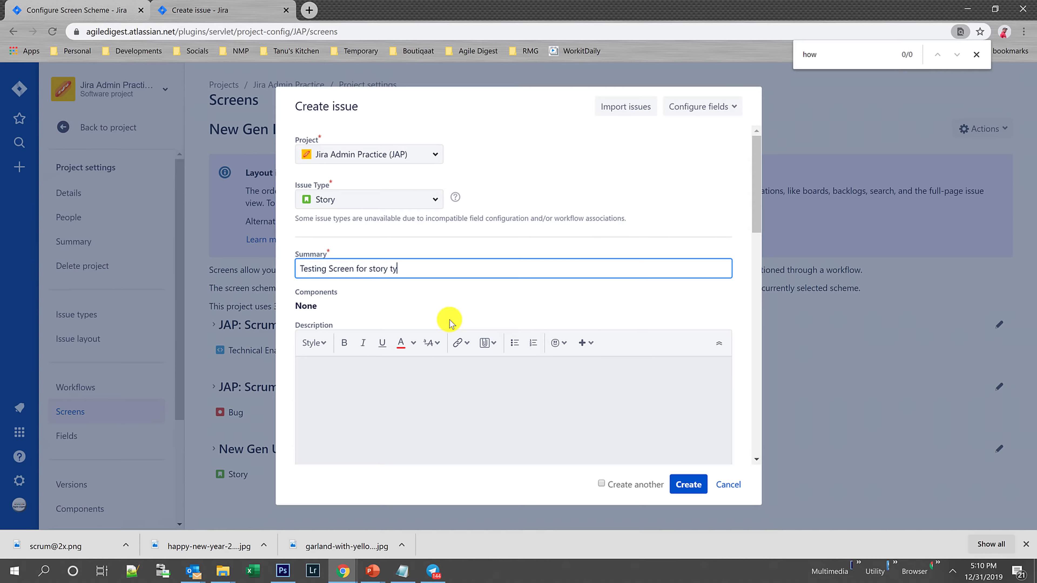
pyautogui.scroll(-3, 451, 378)
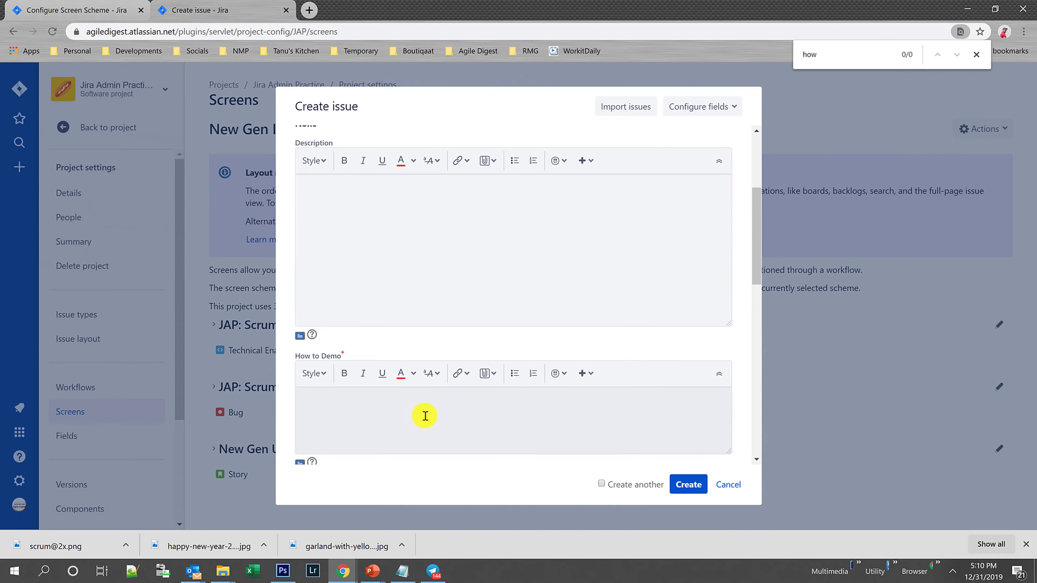
pyautogui.click(421, 420)
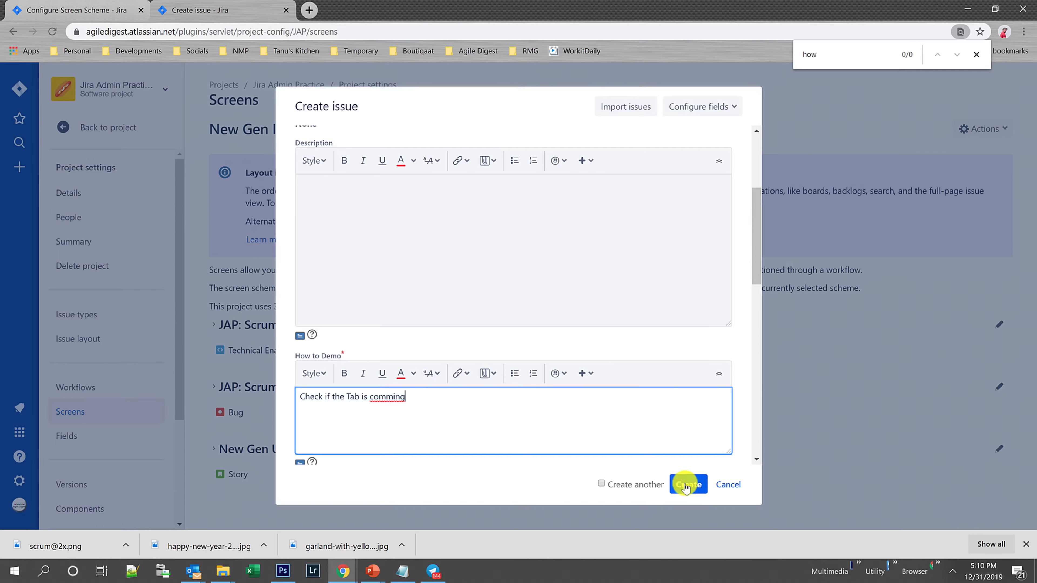
pyautogui.scroll(-10, 512, 339)
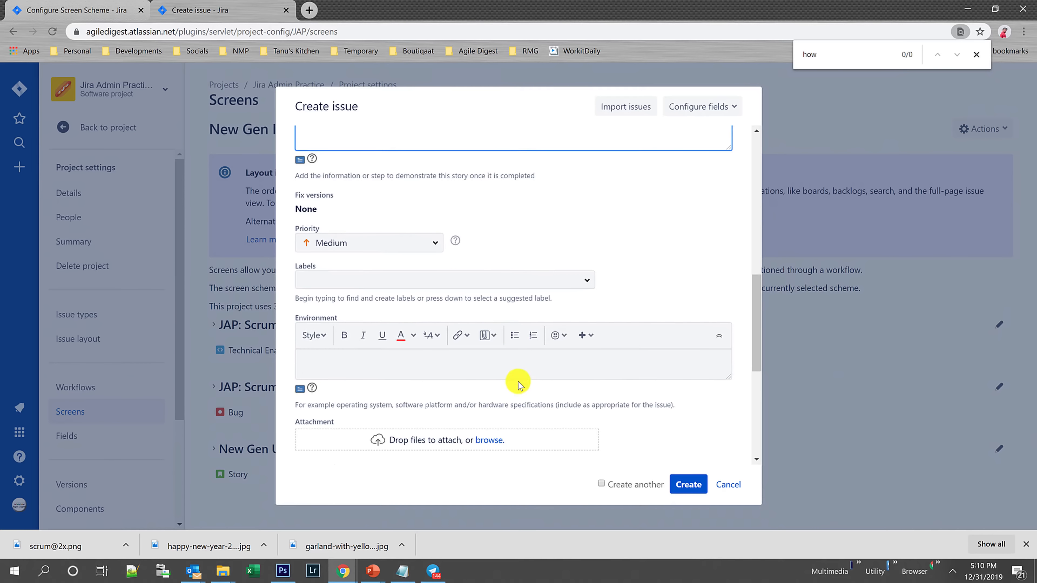
pyautogui.scroll(-4, 481, 369)
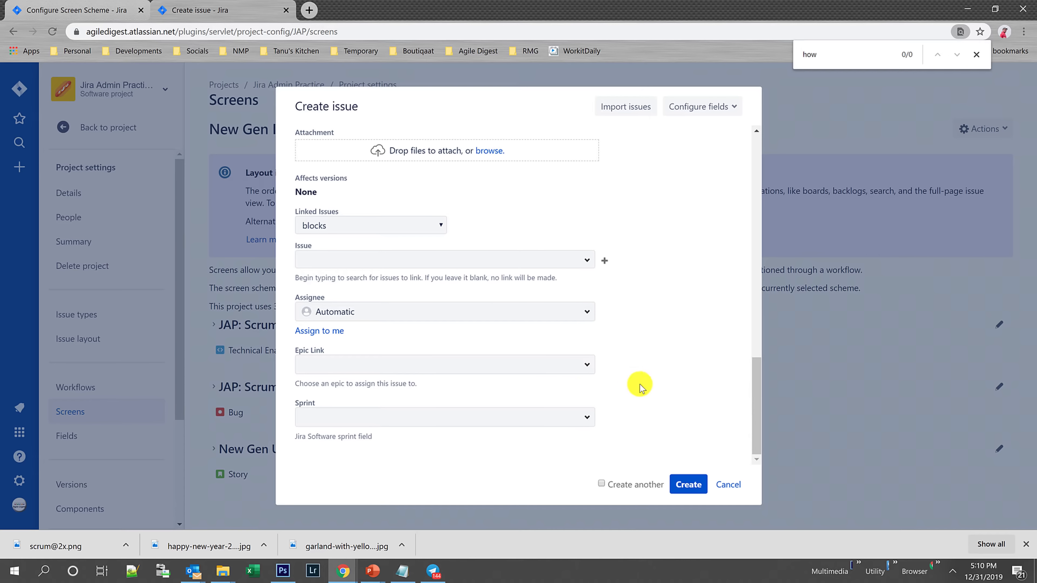
pyautogui.scroll(12, 630, 379)
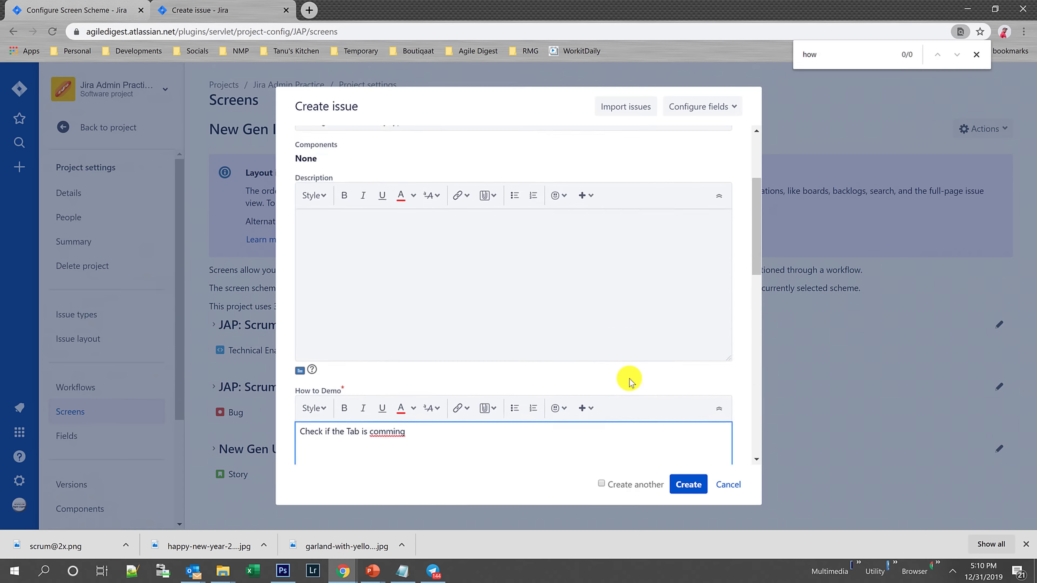
pyautogui.scroll(3, 551, 334)
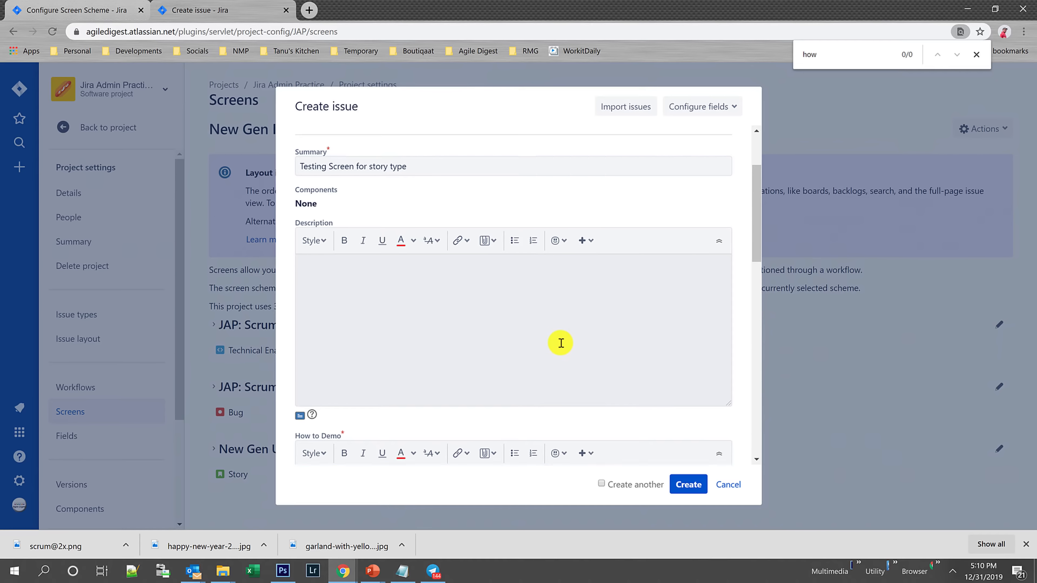
pyautogui.scroll(-9, 572, 360)
pyautogui.scroll(-7, 607, 393)
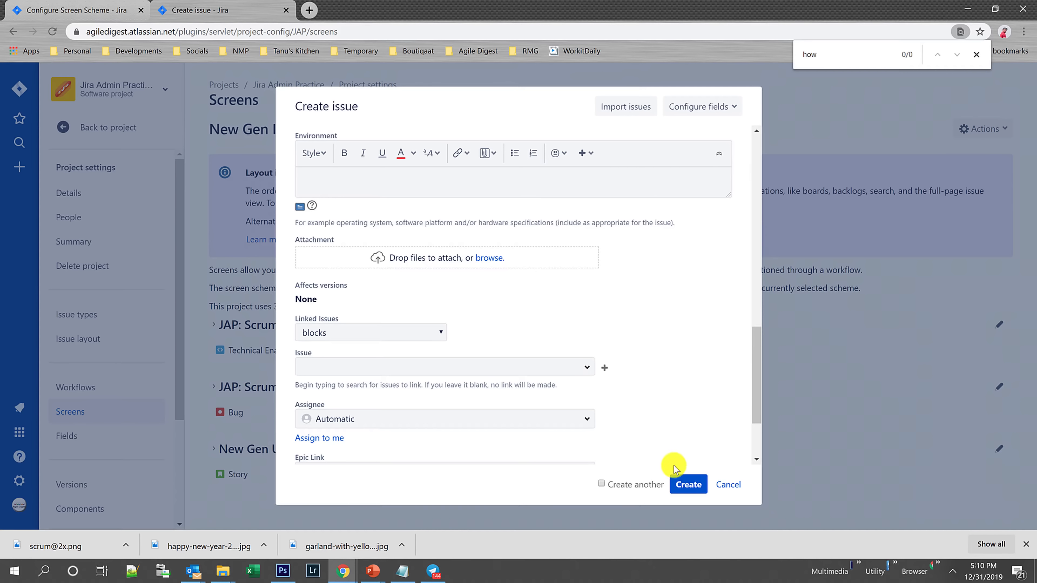
pyautogui.click(696, 489)
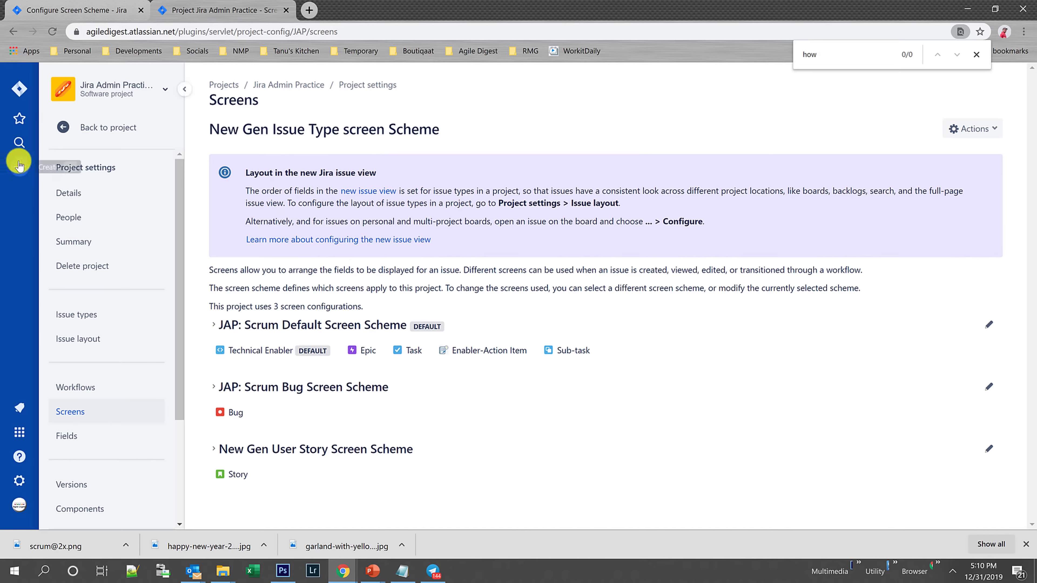
# - Open the Jira Admin Practice backlog and examine the fields in the Test SME Story's details, including How to Demo and Estimation
pyautogui.click(21, 86)
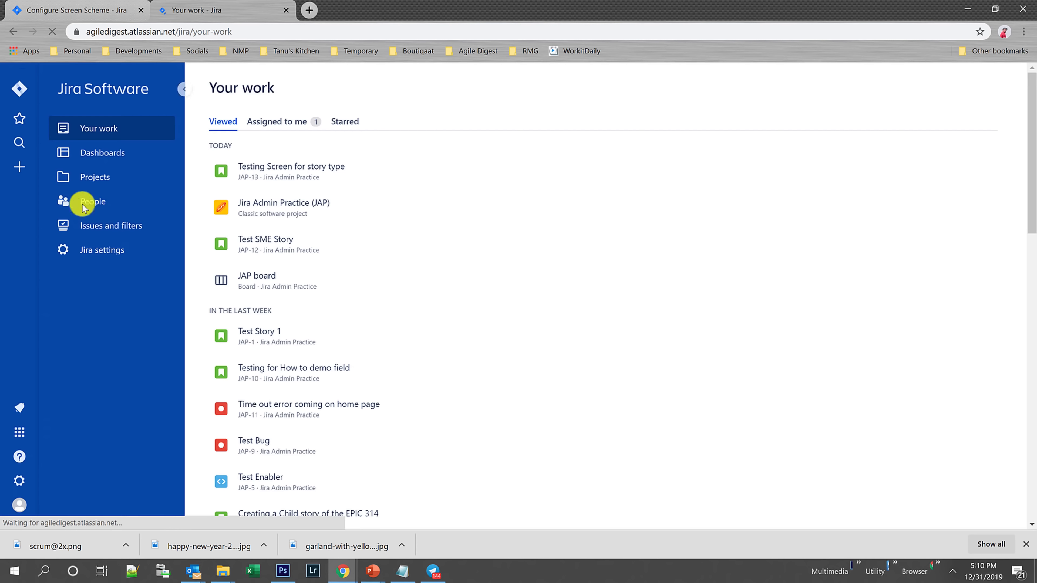
pyautogui.click(85, 176)
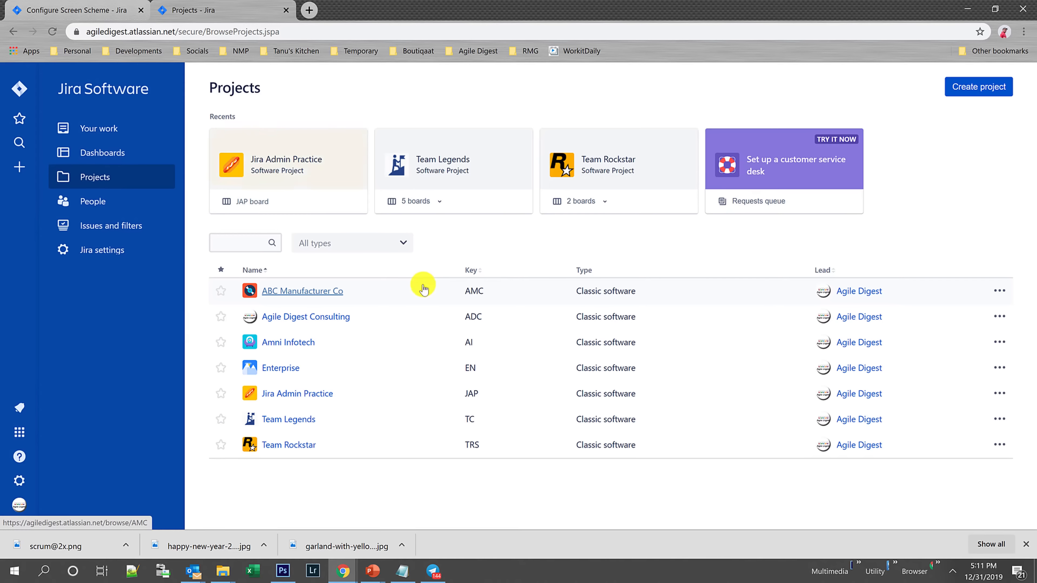
pyautogui.click(287, 170)
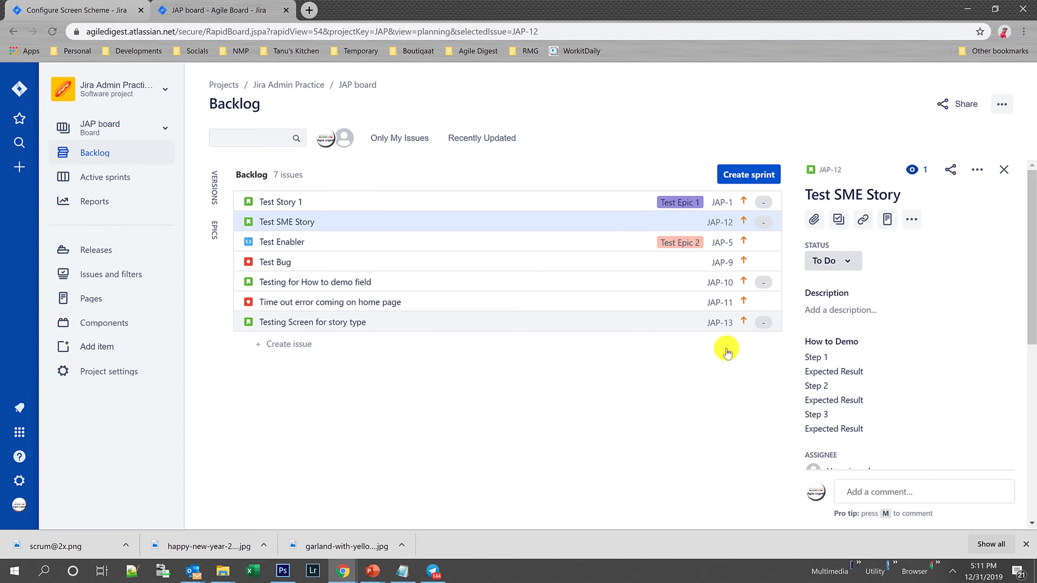
pyautogui.scroll(-3, 898, 376)
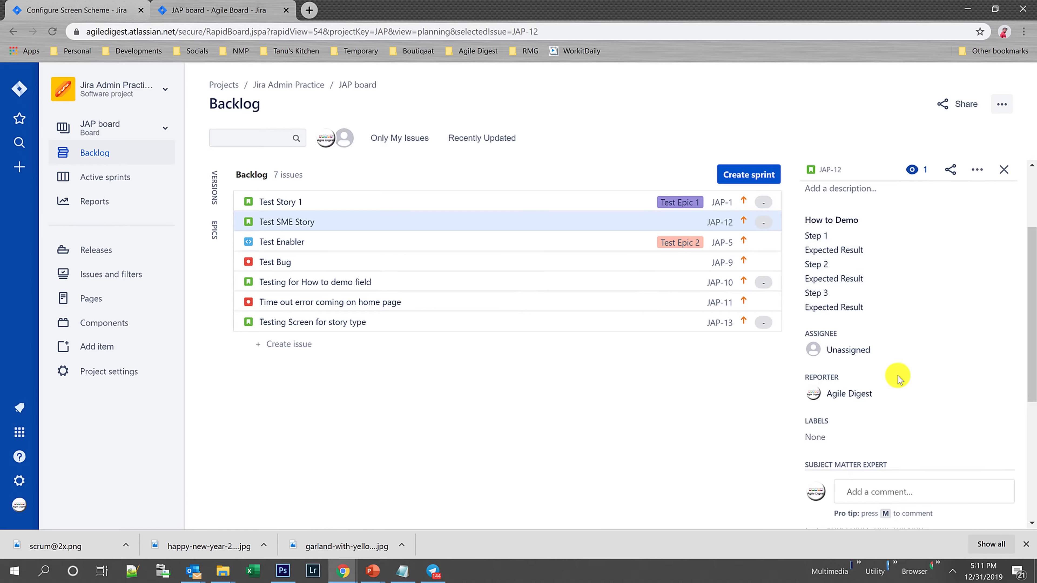
pyautogui.scroll(3, 899, 379)
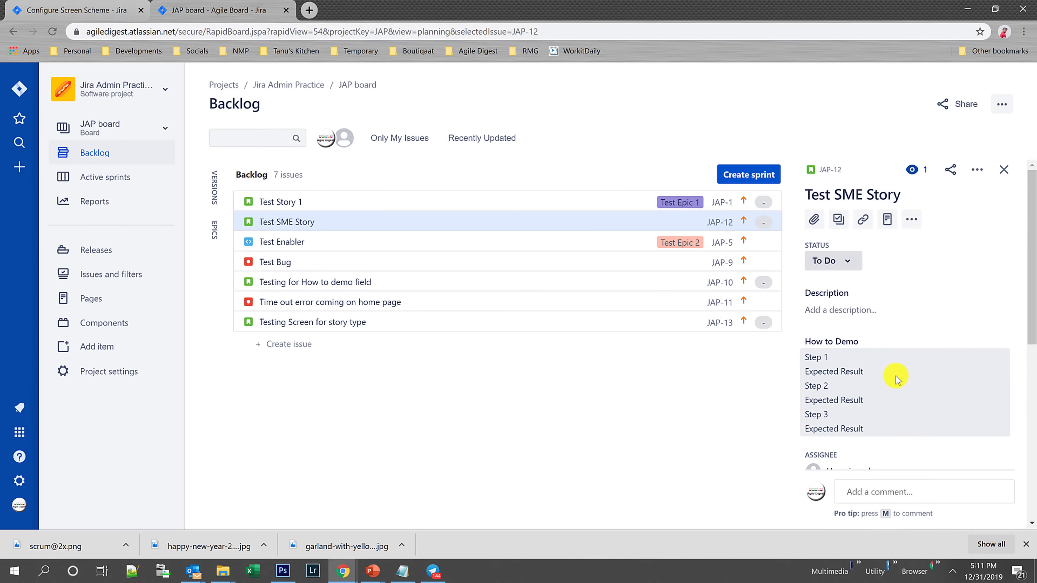
pyautogui.scroll(-7, 903, 373)
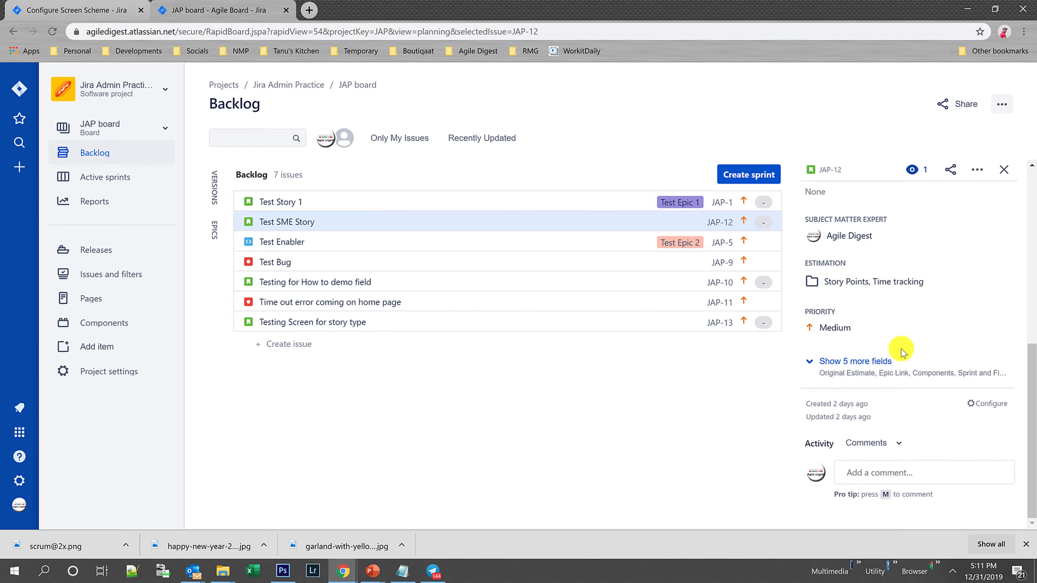
pyautogui.scroll(8, 900, 349)
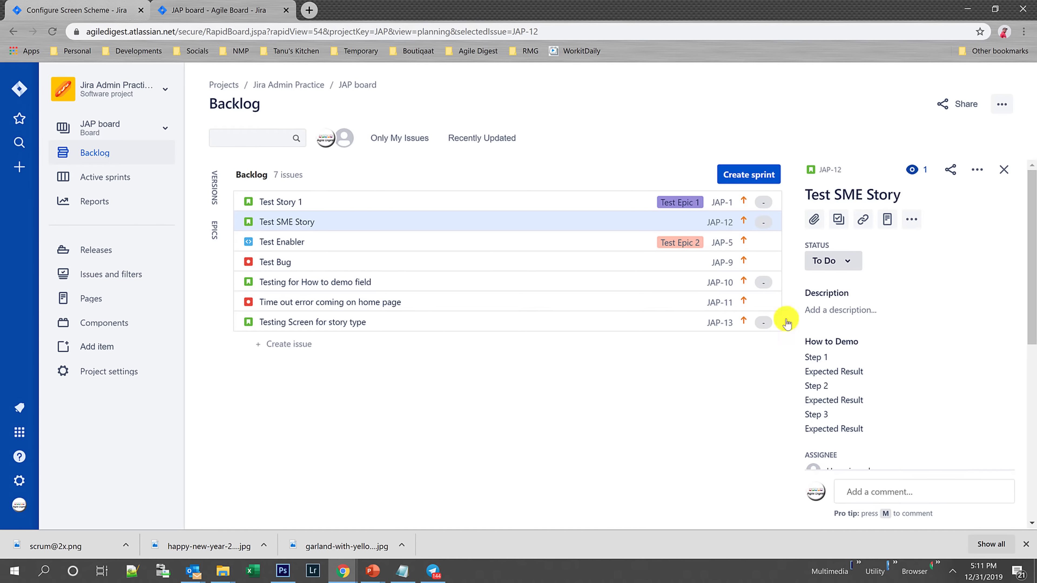
# - Open Test SME Story (JAP-12) in its own browser tab and inspect the Story Points and Time tracking fields under Estimation
pyautogui.click(829, 174)
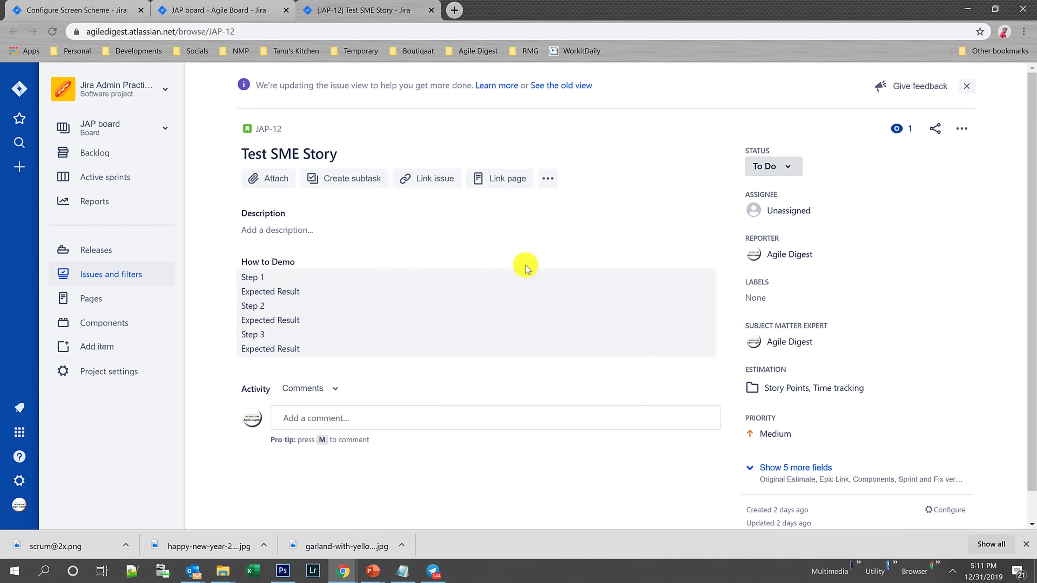
pyautogui.scroll(-1, 415, 312)
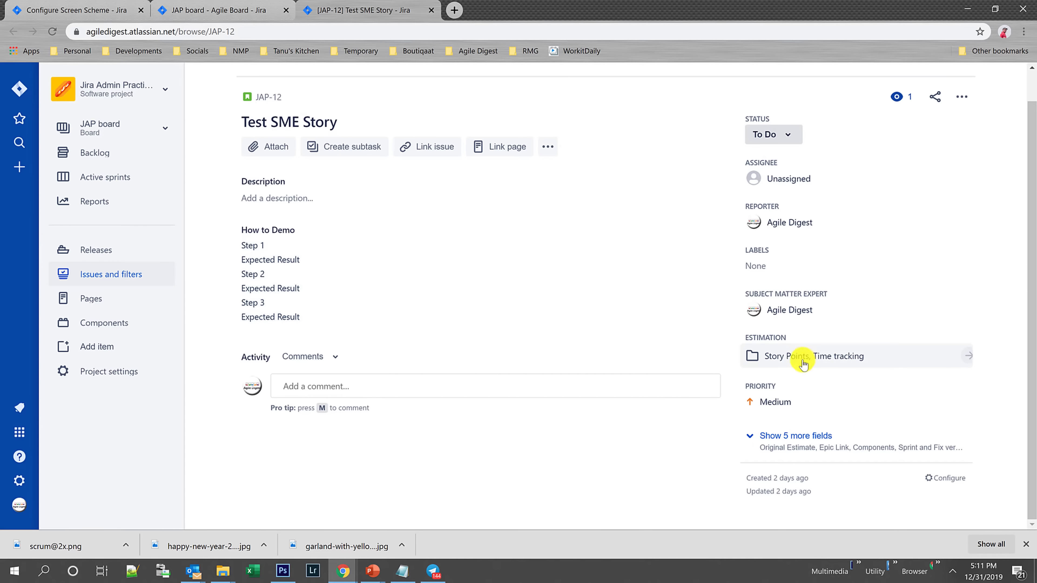
pyautogui.click(961, 359)
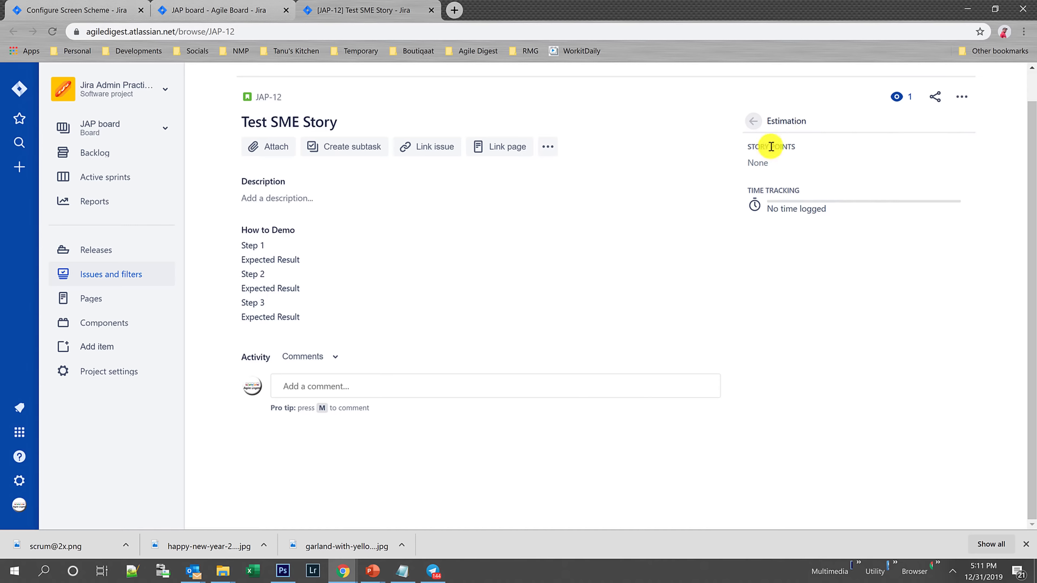
pyautogui.click(771, 163)
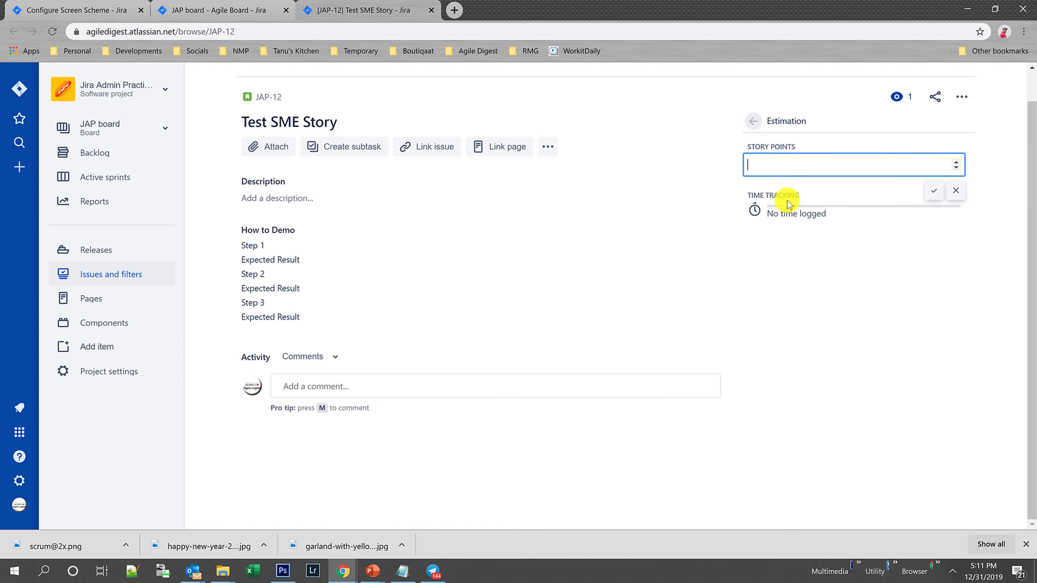
pyautogui.click(801, 198)
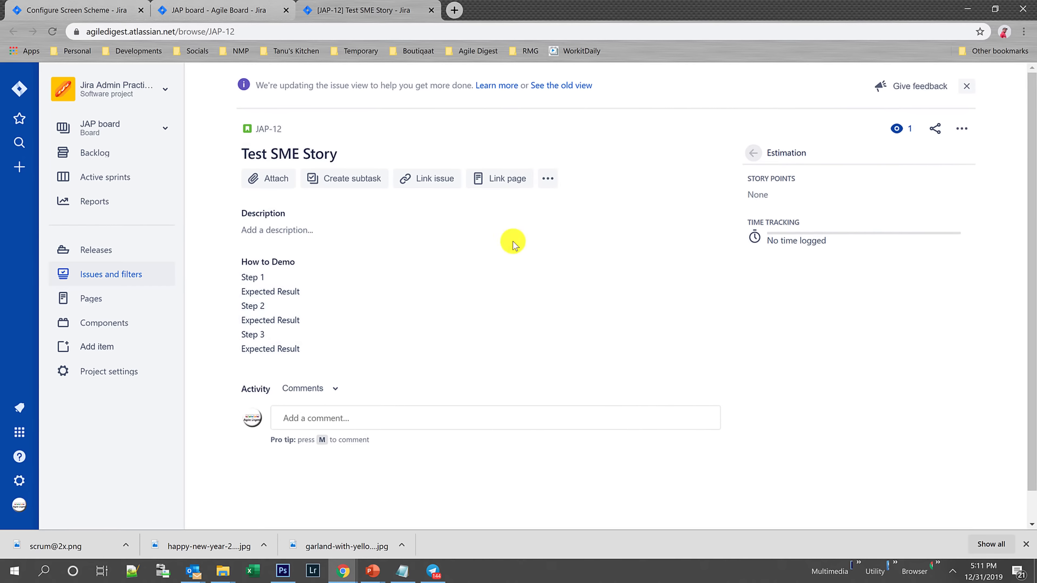
# - Switch JAP-12 to the old issue view, open its edit form, and compare the Field Tab and Estimation tabs
pyautogui.click(565, 93)
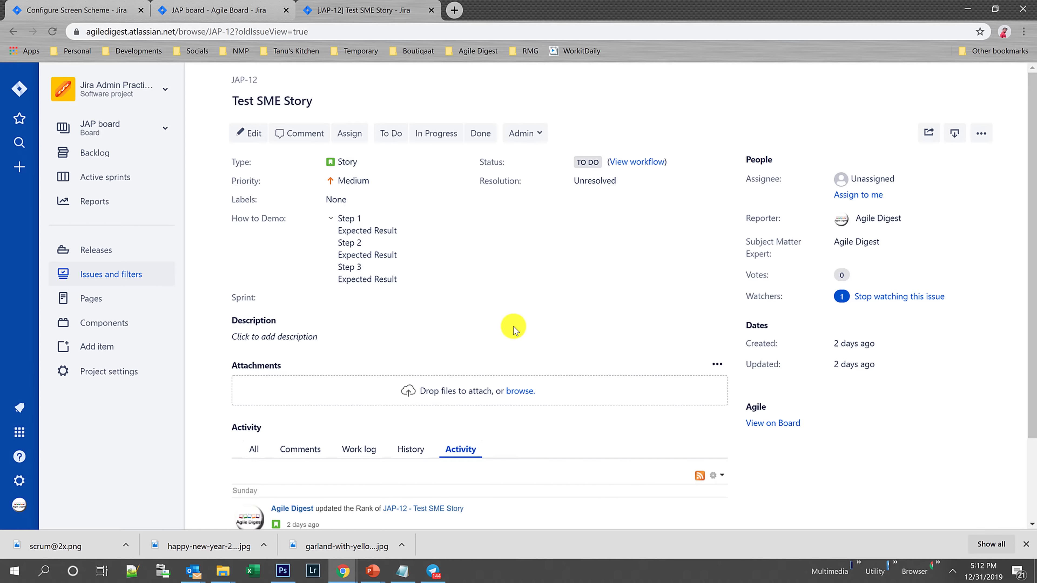
pyautogui.click(248, 133)
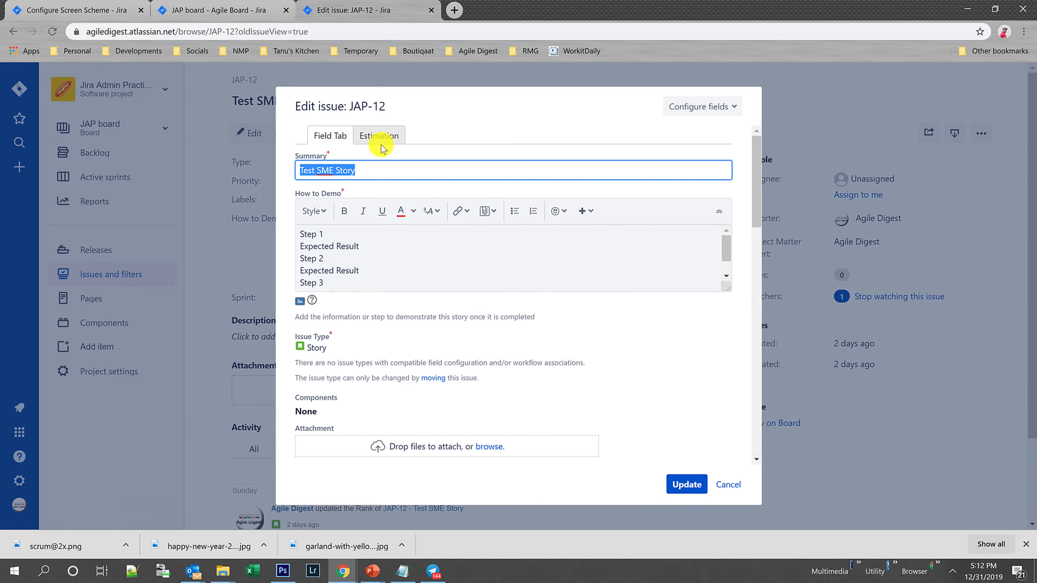
pyautogui.click(381, 137)
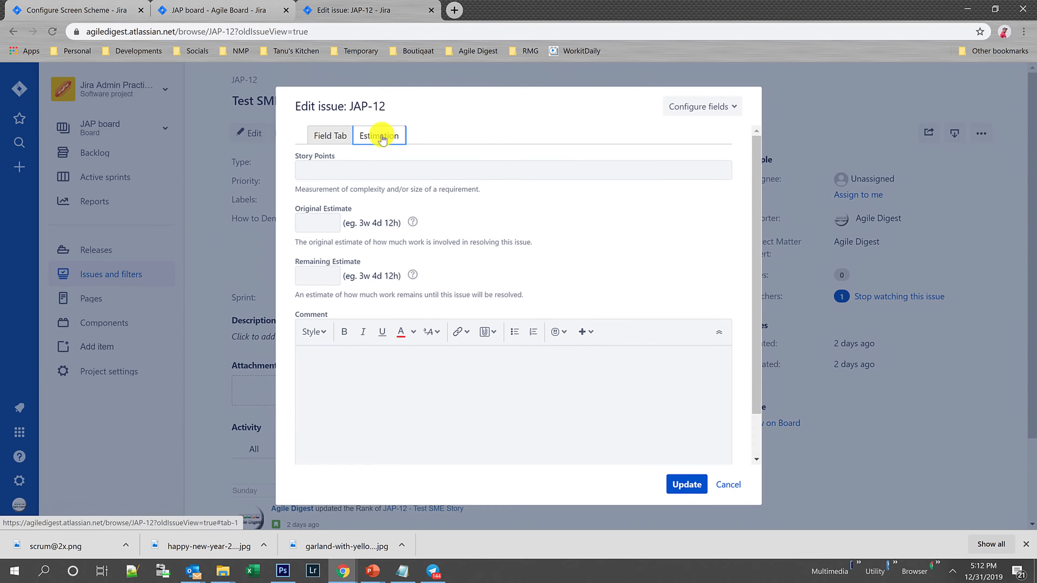
pyautogui.click(325, 131)
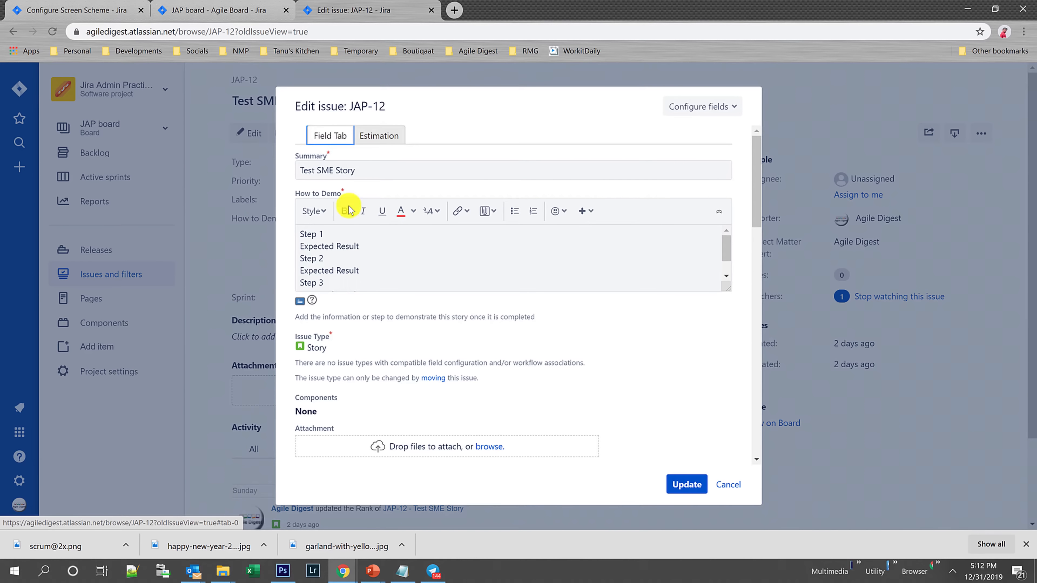
pyautogui.scroll(-5, 406, 330)
pyautogui.scroll(5, 406, 330)
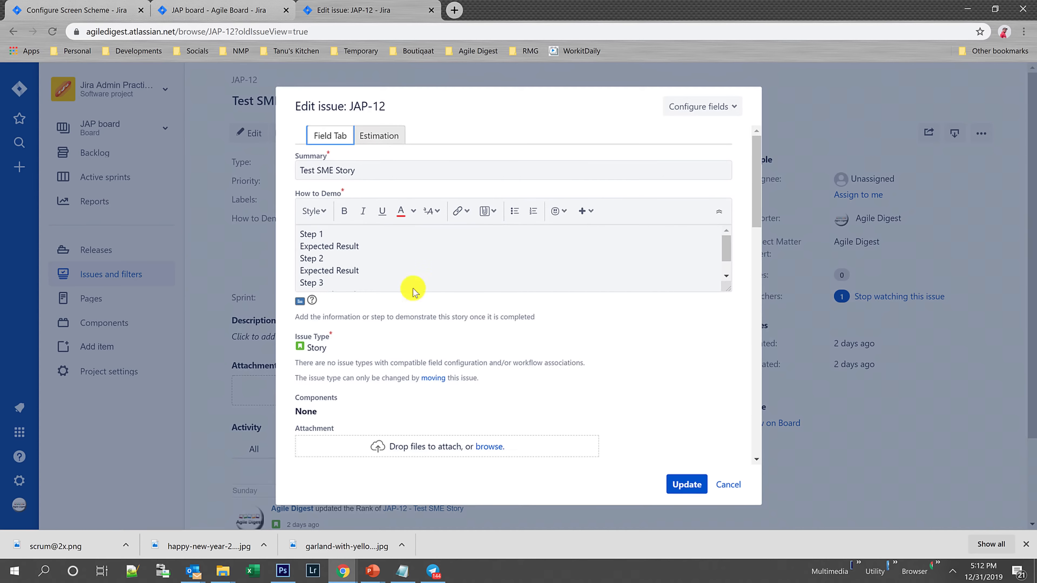
# - Examine the Original Estimate and Remaining Estimate fields on the edit form's Estimation tab, and close the form without updating
pyautogui.click(389, 134)
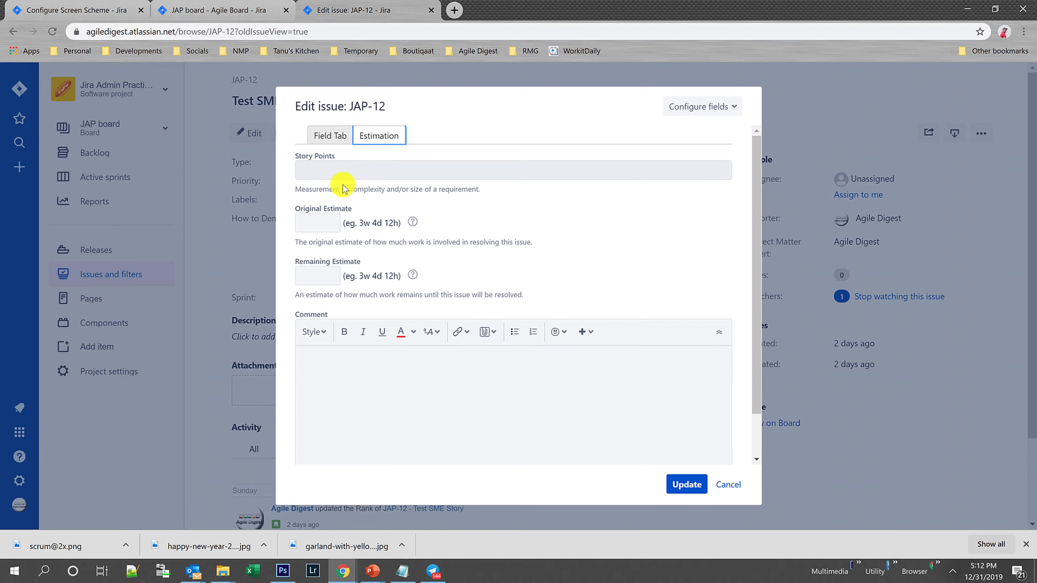
pyautogui.click(317, 224)
pyautogui.click(310, 279)
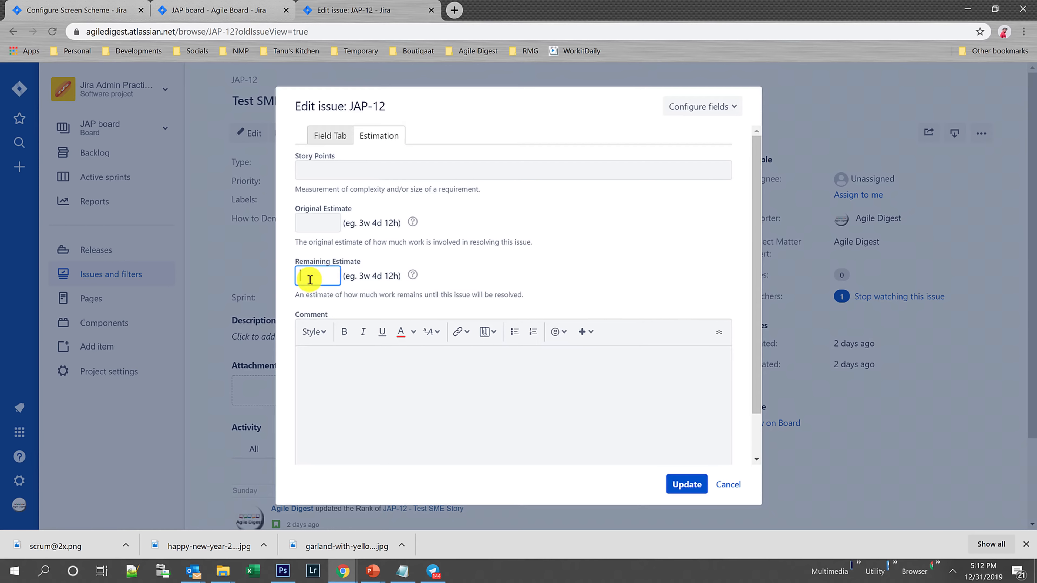
pyautogui.click(318, 217)
pyautogui.click(310, 275)
pyautogui.click(318, 225)
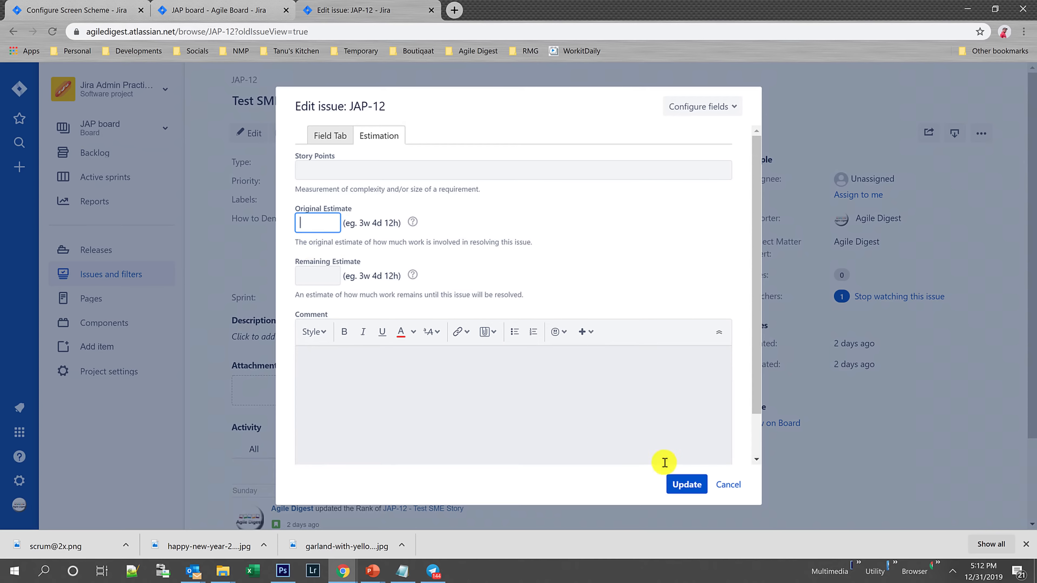
pyautogui.click(726, 485)
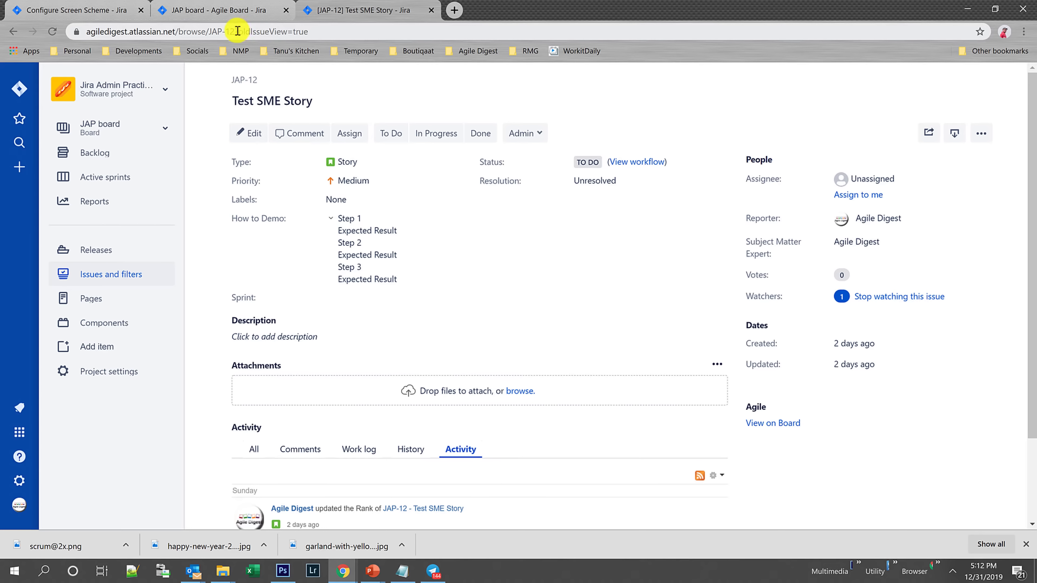
# - Return JAP-12 to the new issue view and look into its Estimation group, going back to the main details
pyautogui.moveTo(238, 31); pyautogui.dragTo(379, 38)
pyautogui.press('BackSpace')
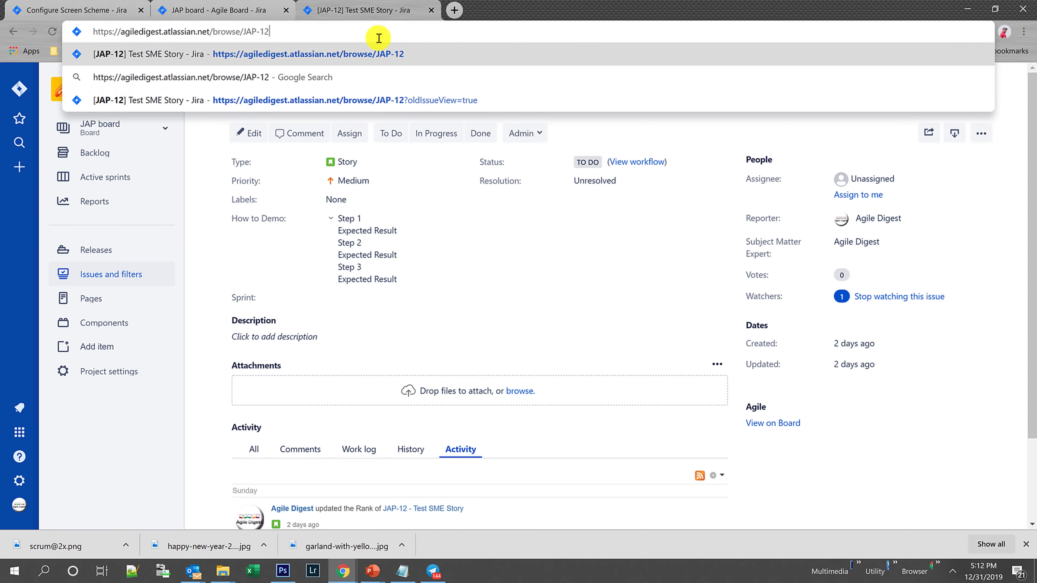
pyautogui.press('Return')
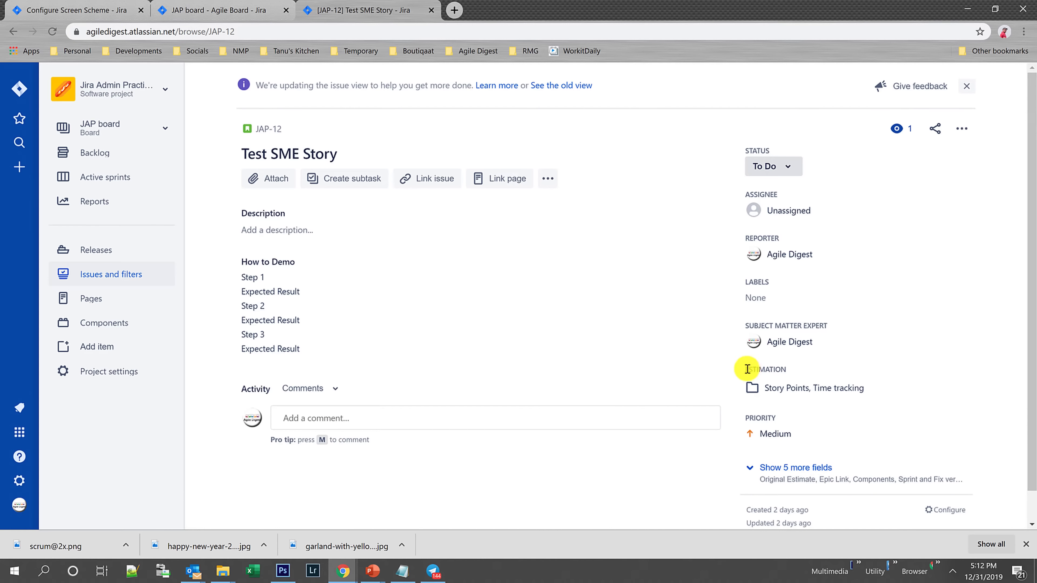
pyautogui.doubleClick(775, 367)
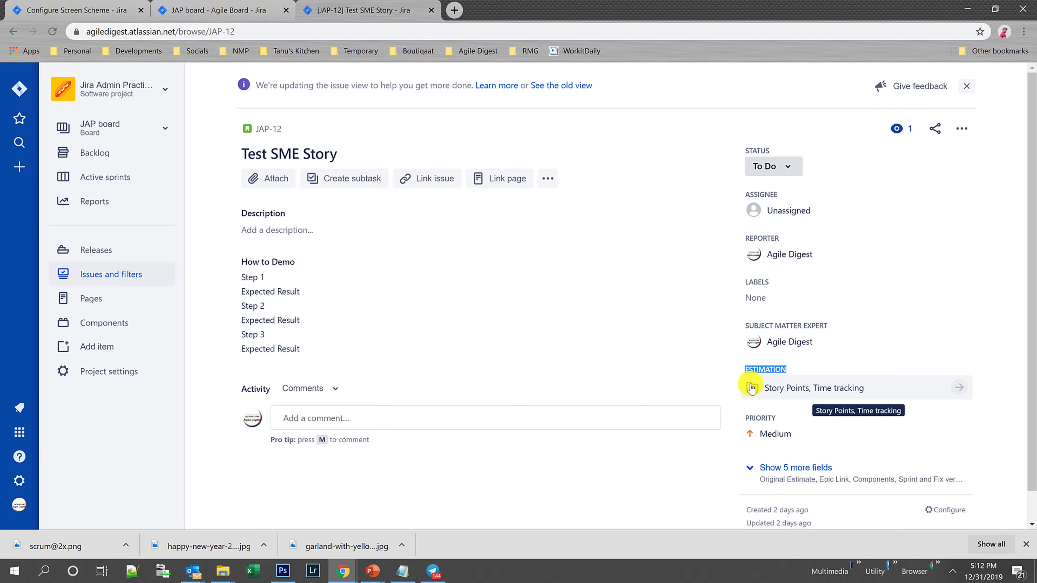
pyautogui.click(944, 387)
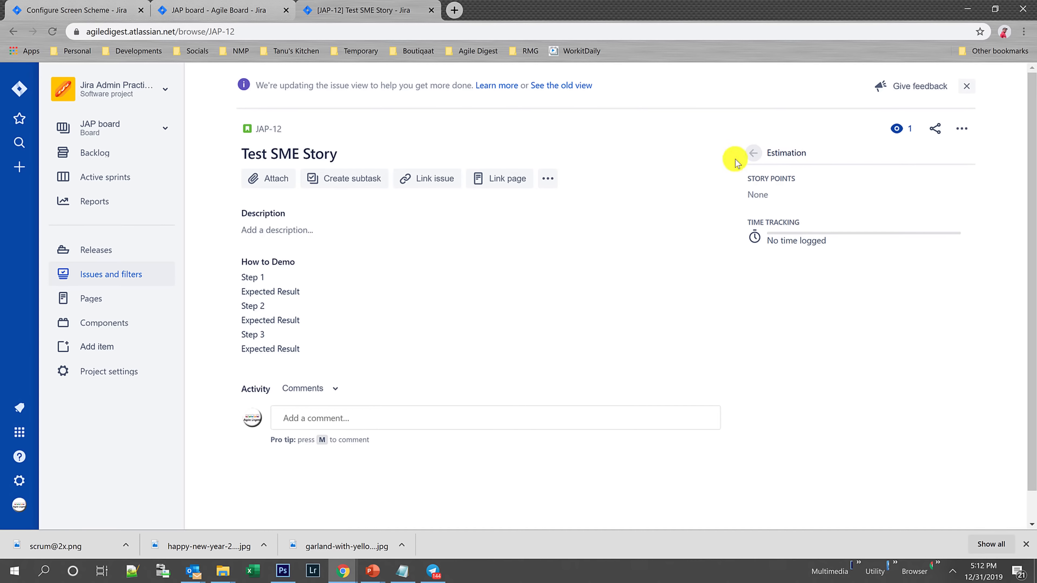
pyautogui.click(753, 153)
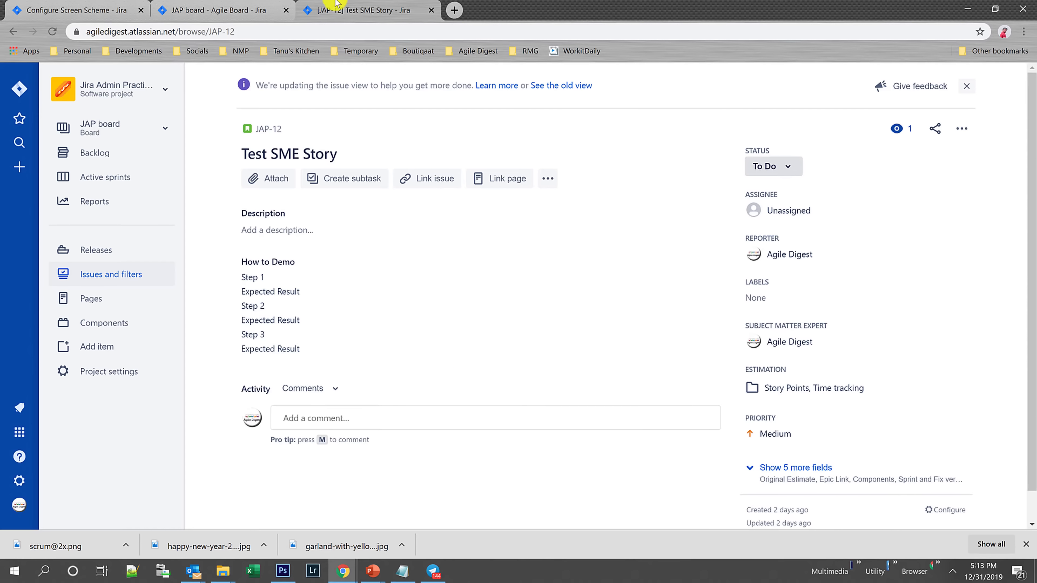
# - Open New Gen Story Screen for Edit and View from the story screen scheme and add a tab named "People"
pyautogui.click(180, 5)
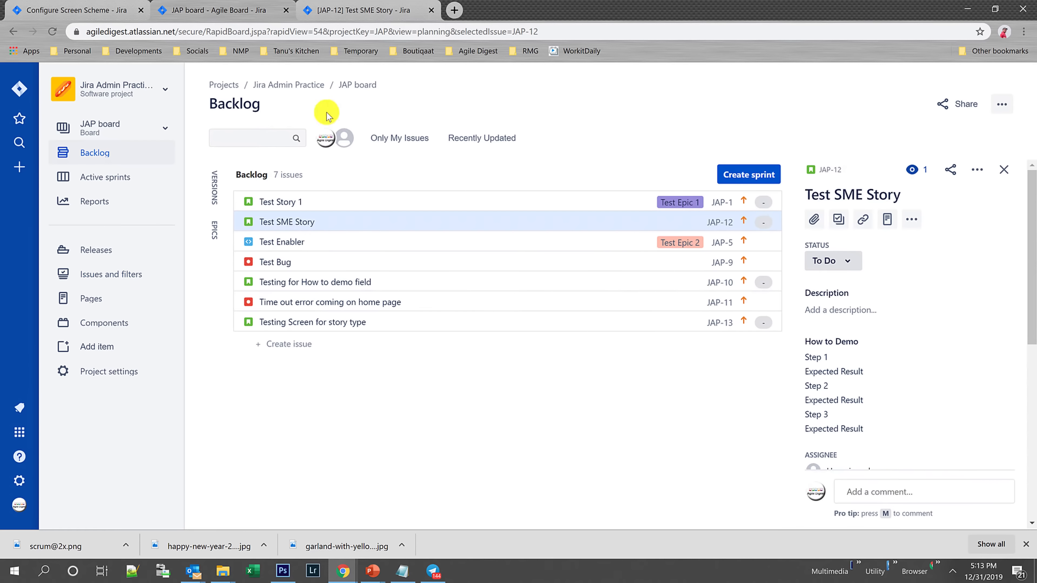
pyautogui.click(54, 5)
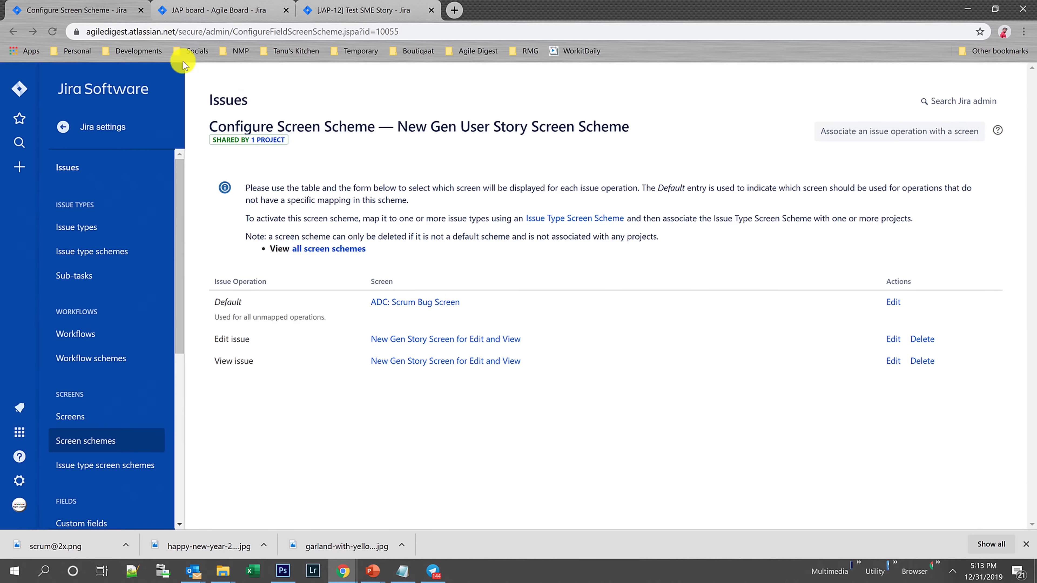
pyautogui.click(431, 339)
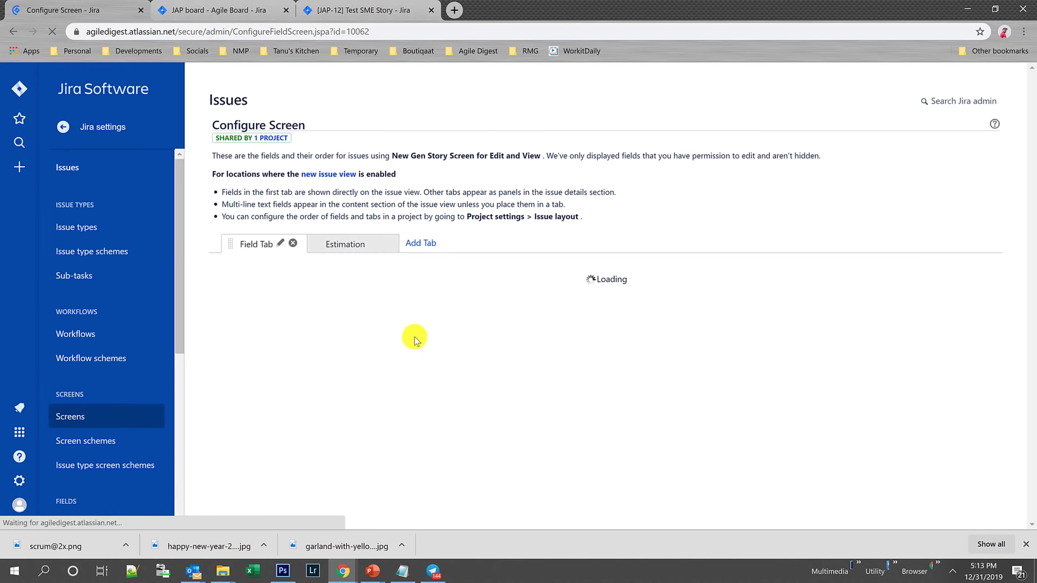
pyautogui.click(425, 244)
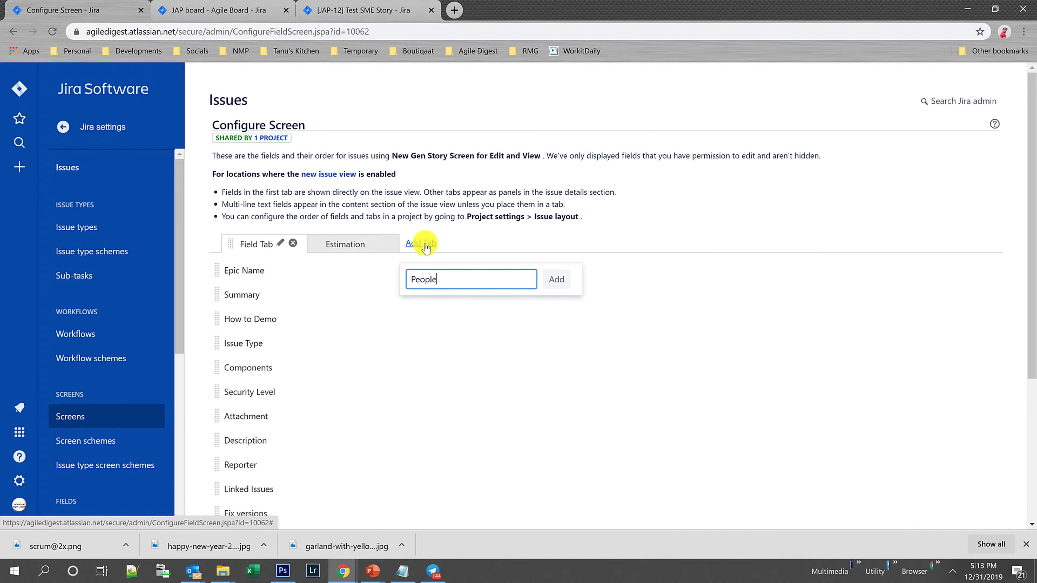
pyautogui.press('Return')
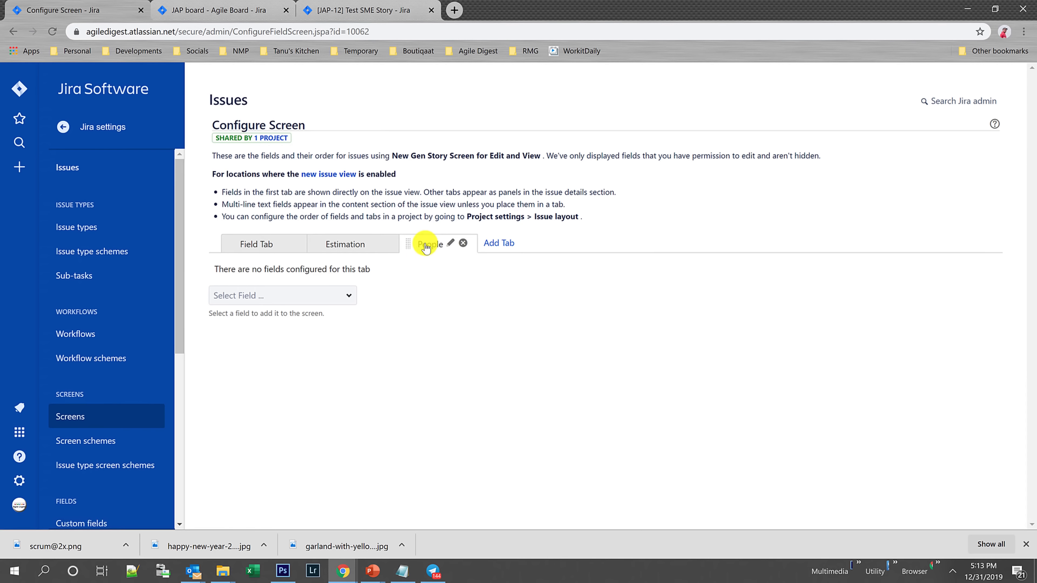
# - Move the Reporter field from the Field Tab to the People tab
pyautogui.click(256, 245)
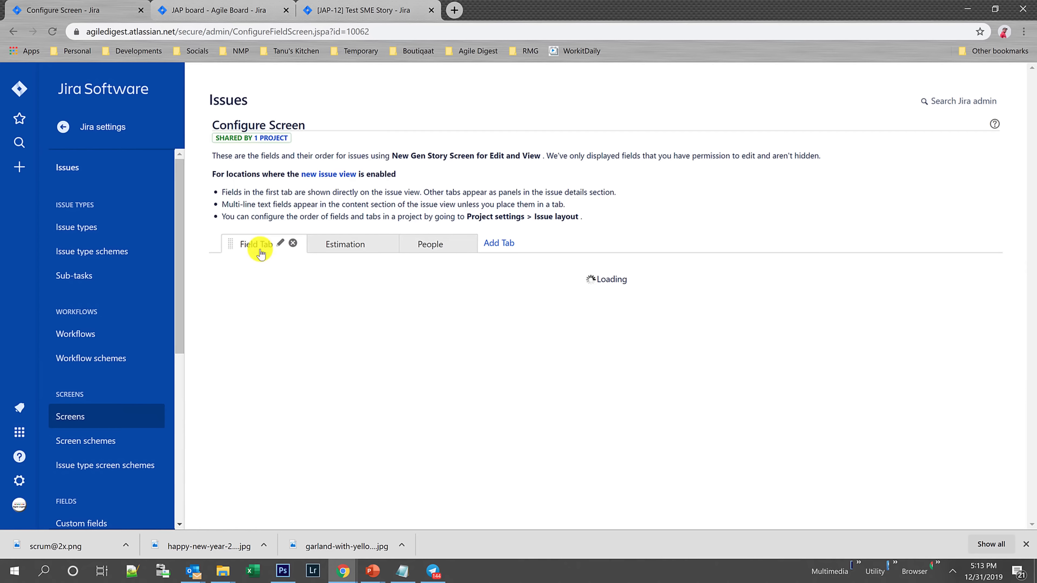
pyautogui.scroll(-1, 307, 380)
pyautogui.scroll(-2, 307, 379)
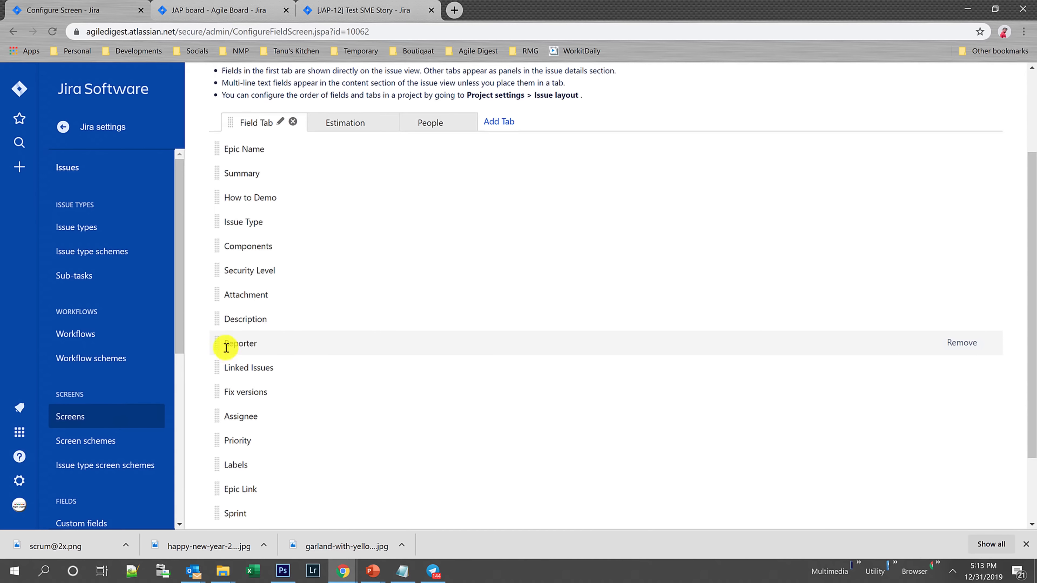
pyautogui.moveTo(215, 343); pyautogui.dragTo(434, 128)
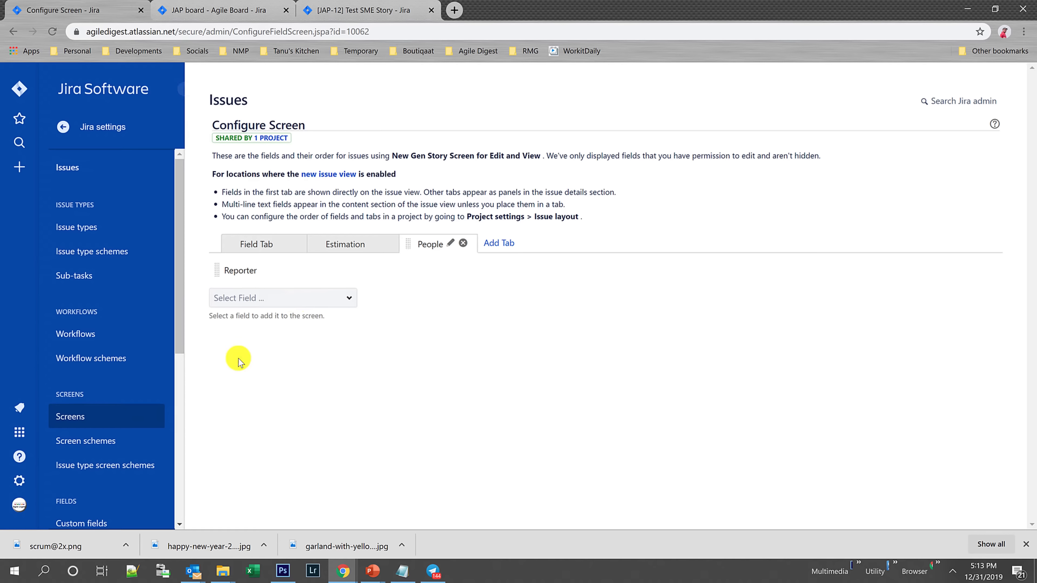
# - Move the Assignee field from the Field Tab to the People tab and review the fields on both tabs
pyautogui.click(249, 241)
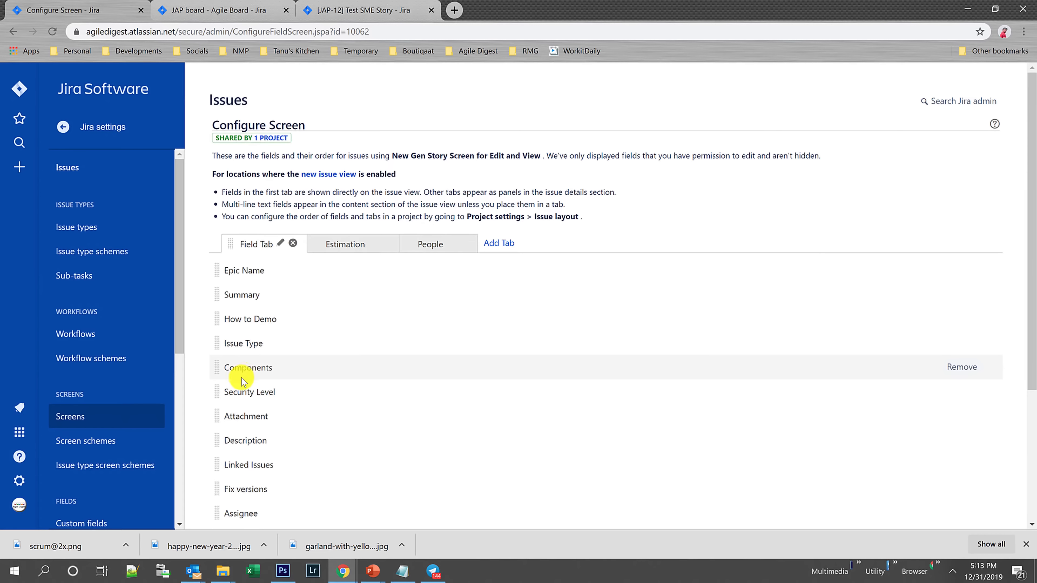
pyautogui.scroll(-3, 255, 377)
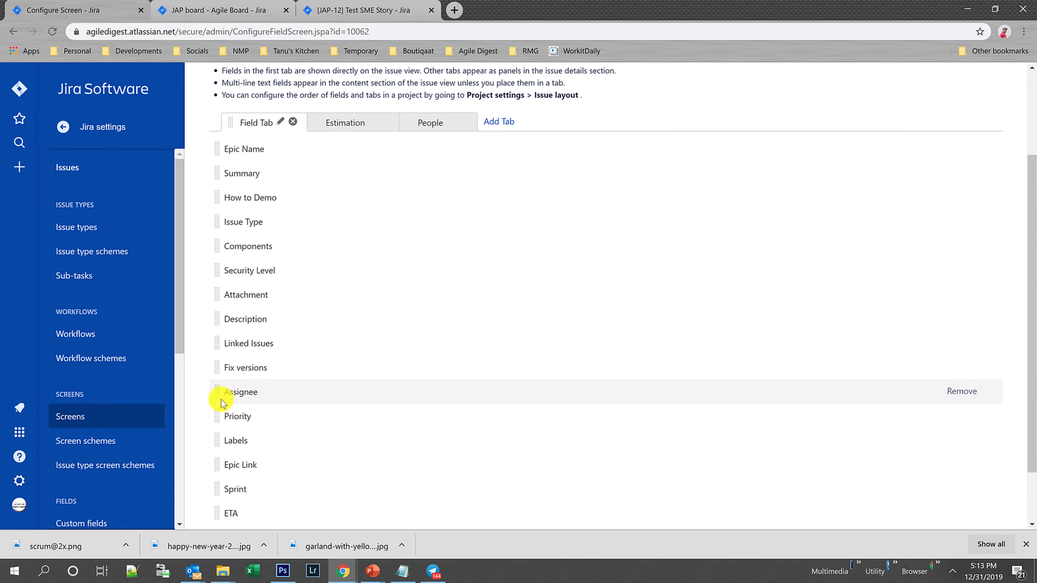
pyautogui.moveTo(217, 394); pyautogui.dragTo(439, 123)
pyautogui.click(439, 123)
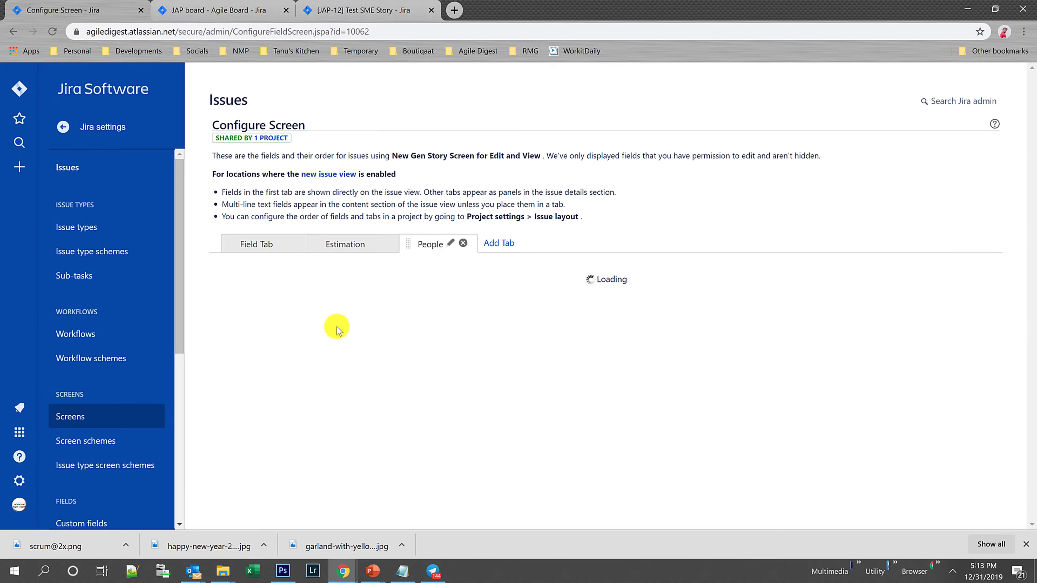
pyautogui.click(256, 252)
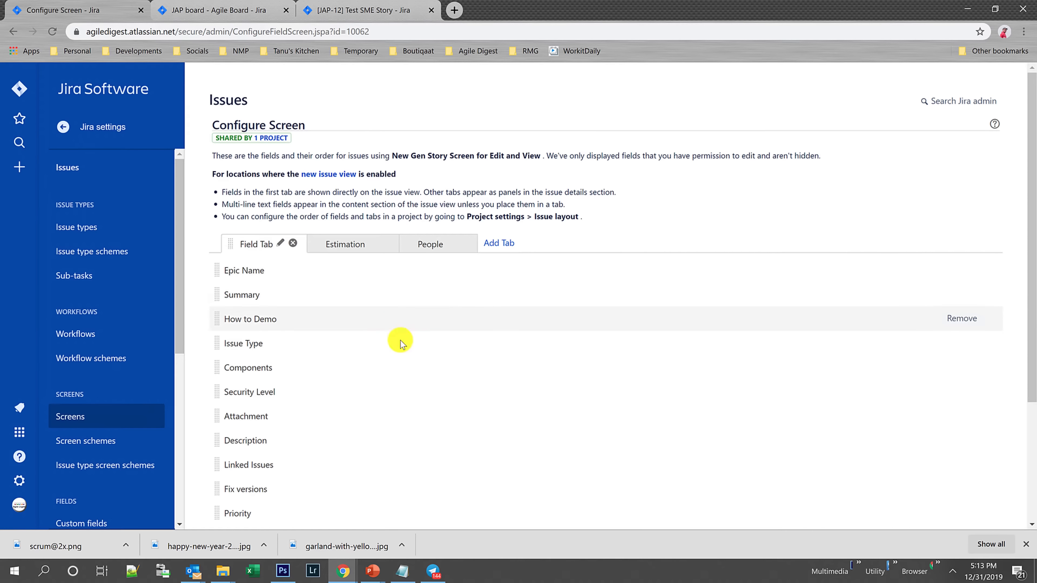
pyautogui.scroll(-4, 389, 371)
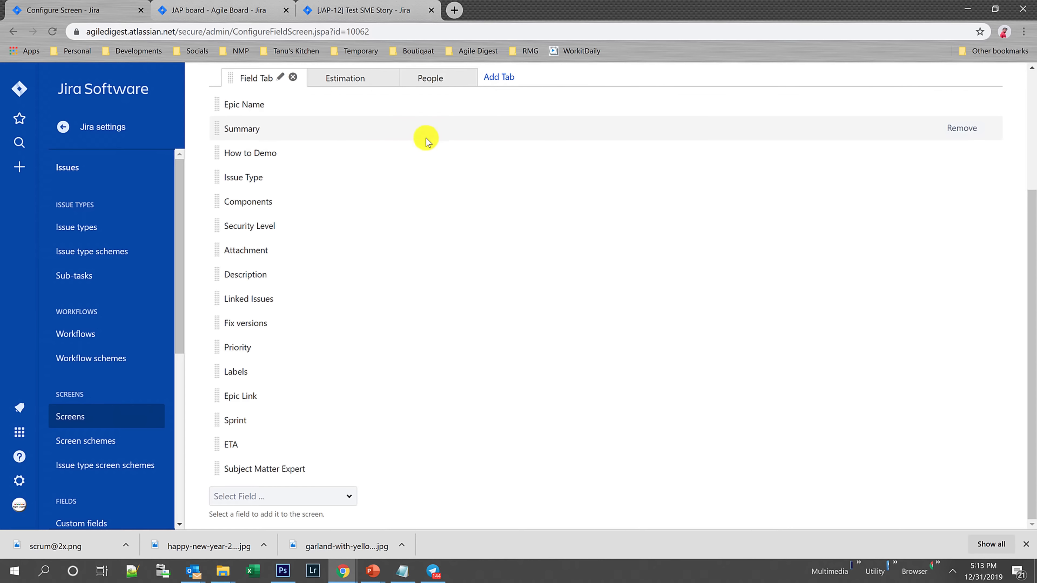
pyautogui.click(434, 88)
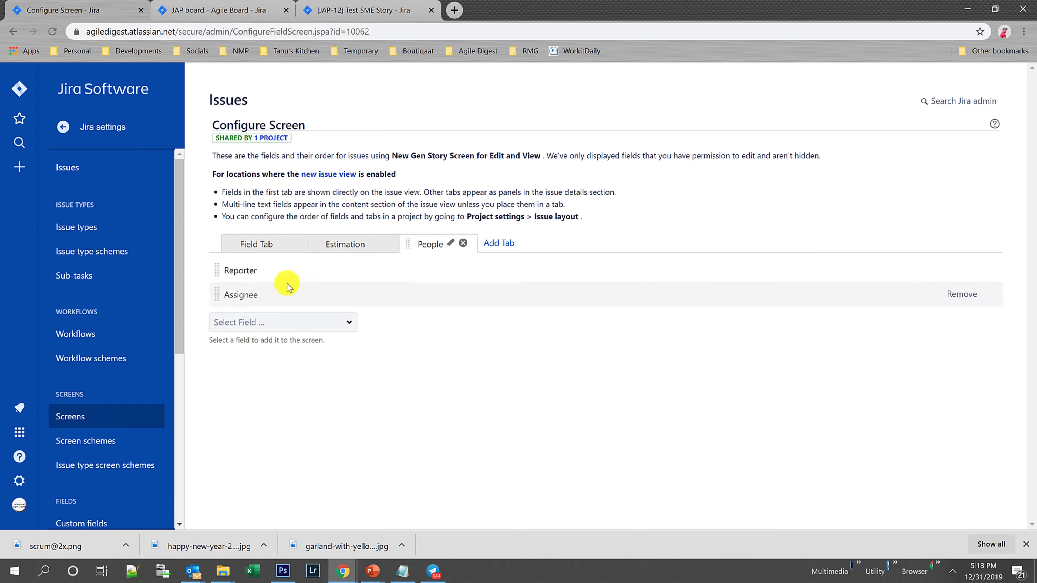
# - Search the fields available for the People tab for "ap" and clear the search
pyautogui.click(270, 326)
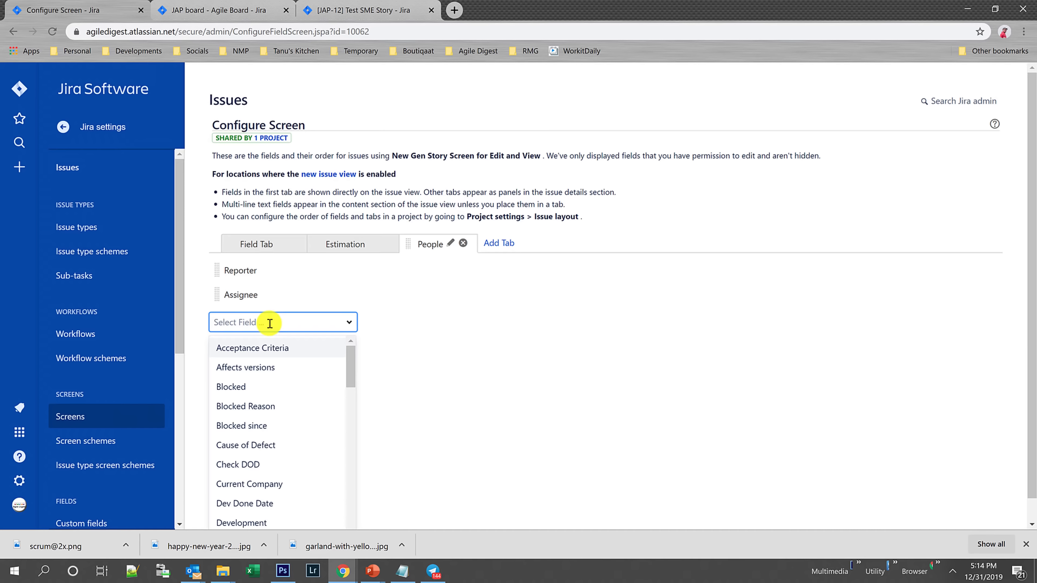
pyautogui.write('Ap')
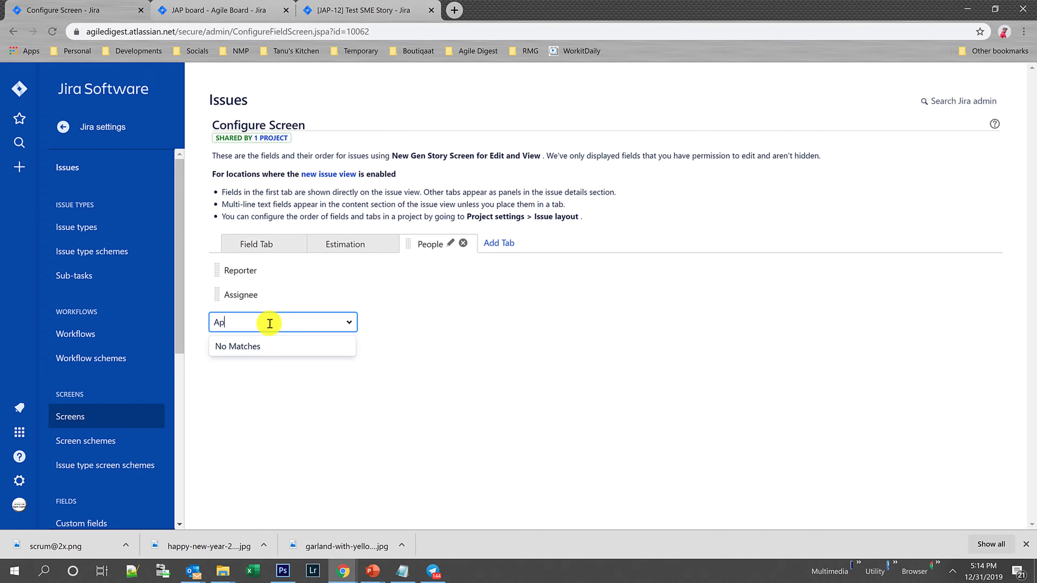
pyautogui.press('BackSpace')
pyautogui.press('BackSpace')
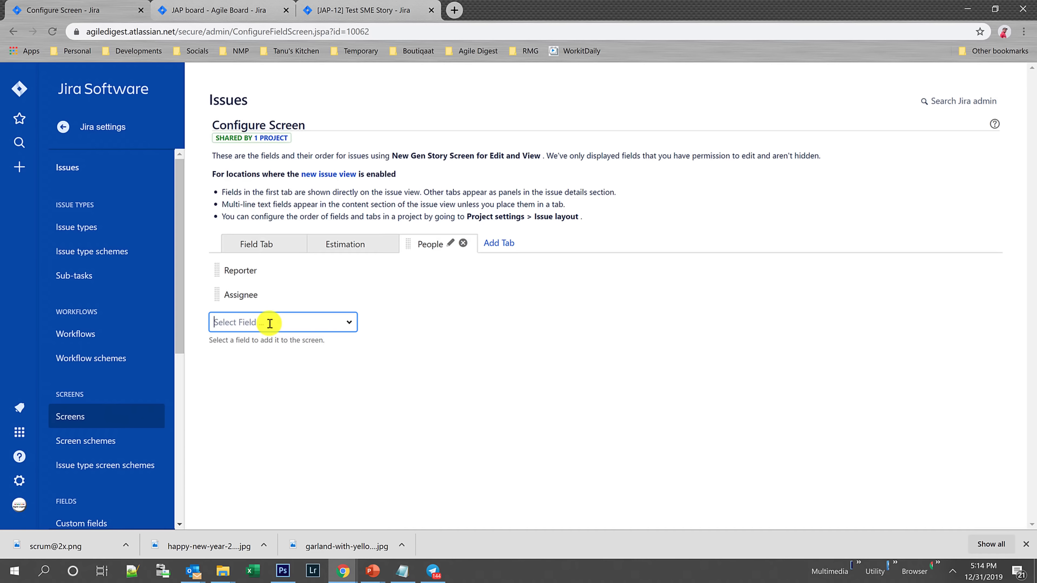
pyautogui.write('ap')
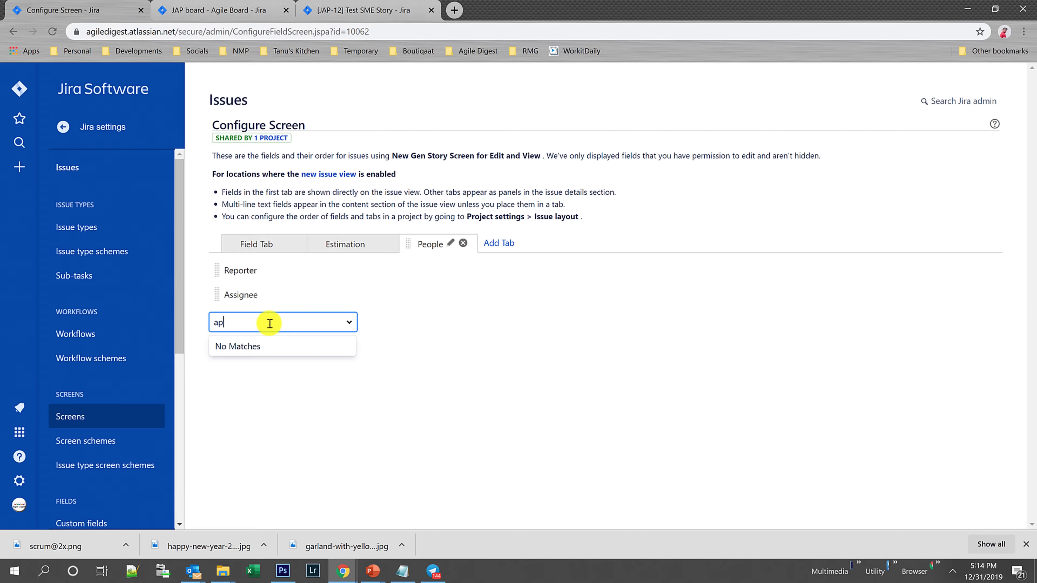
pyautogui.press('BackSpace')
pyautogui.press('BackSpace')
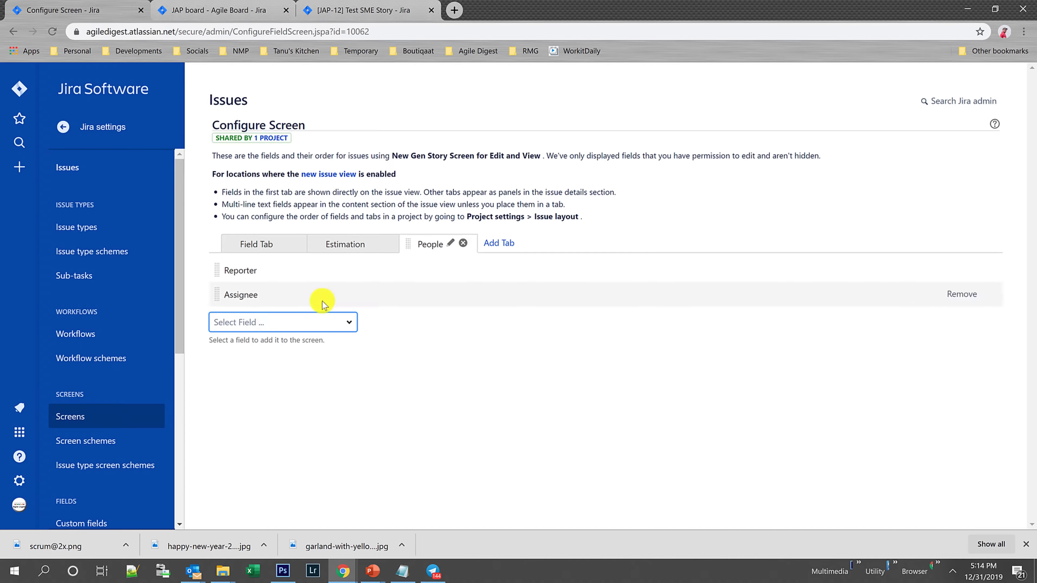
# - Browse the fields available for the People tab and search them for "sub"
pyautogui.click(350, 322)
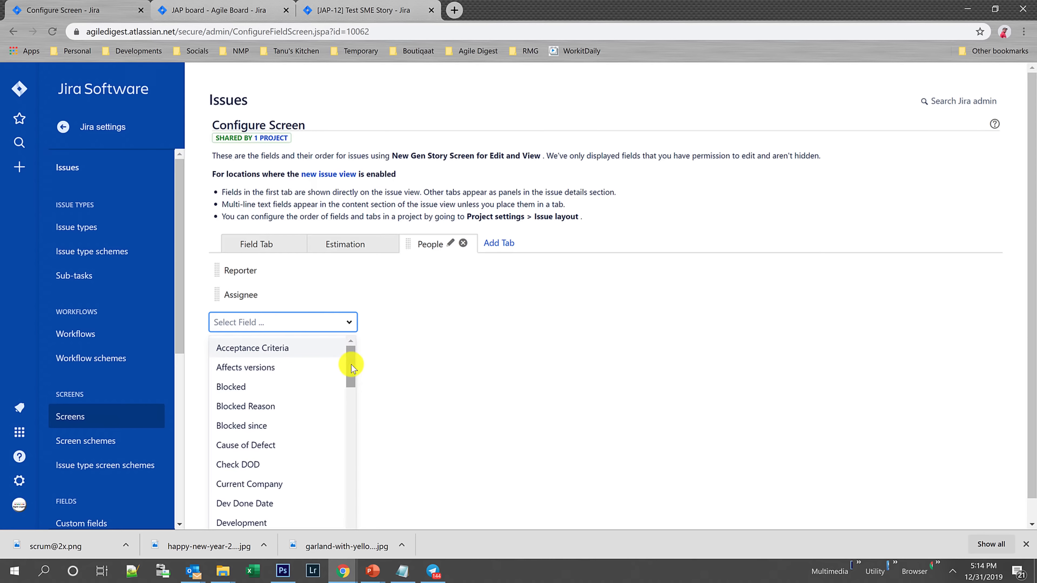
pyautogui.moveTo(351, 365); pyautogui.dragTo(361, 483)
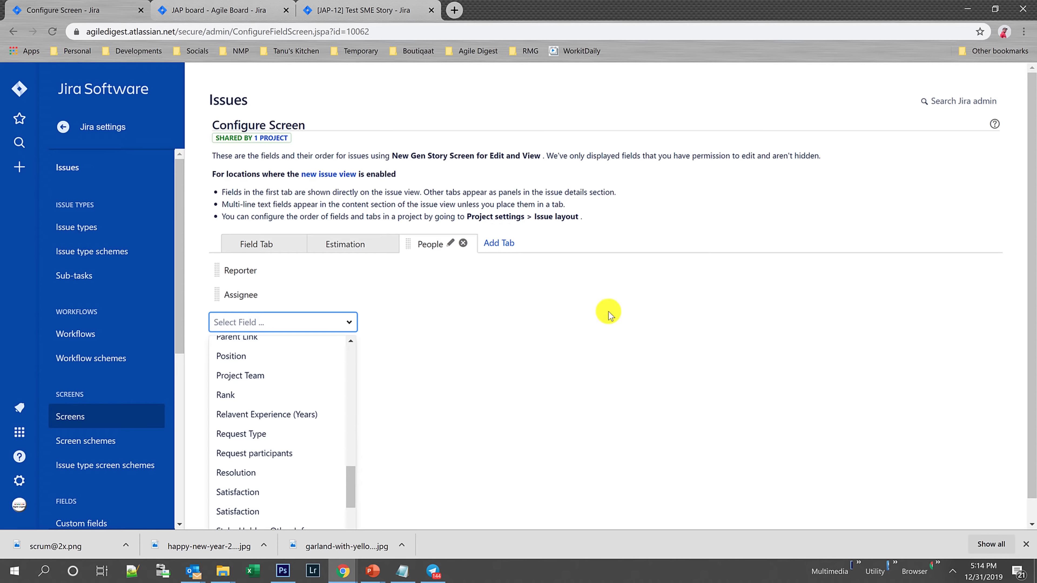
pyautogui.write('Sub')
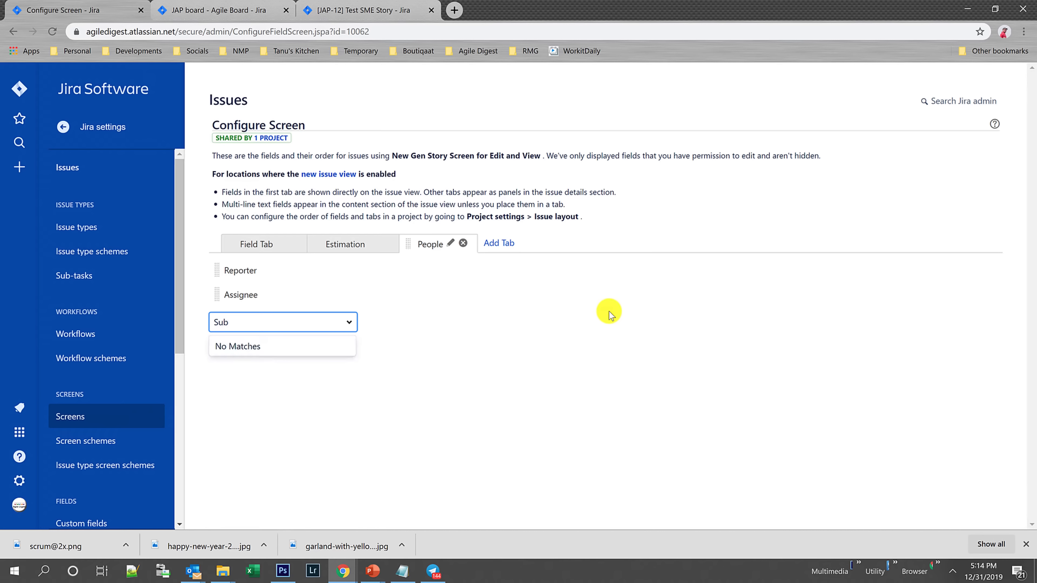
pyautogui.press('BackSpace')
pyautogui.press('BackSpace')
pyautogui.press('BackSpace')
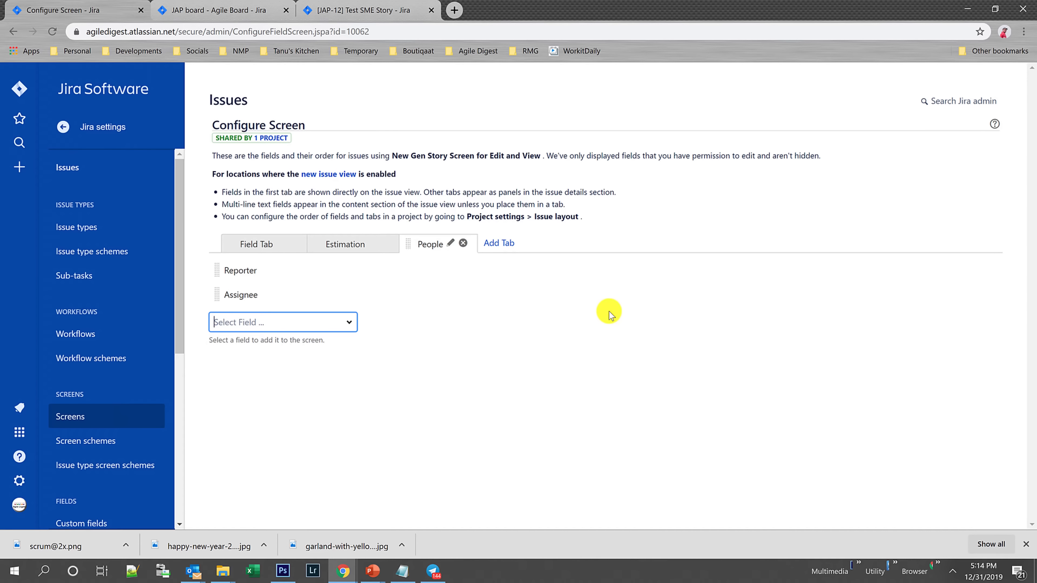
pyautogui.write('sub')
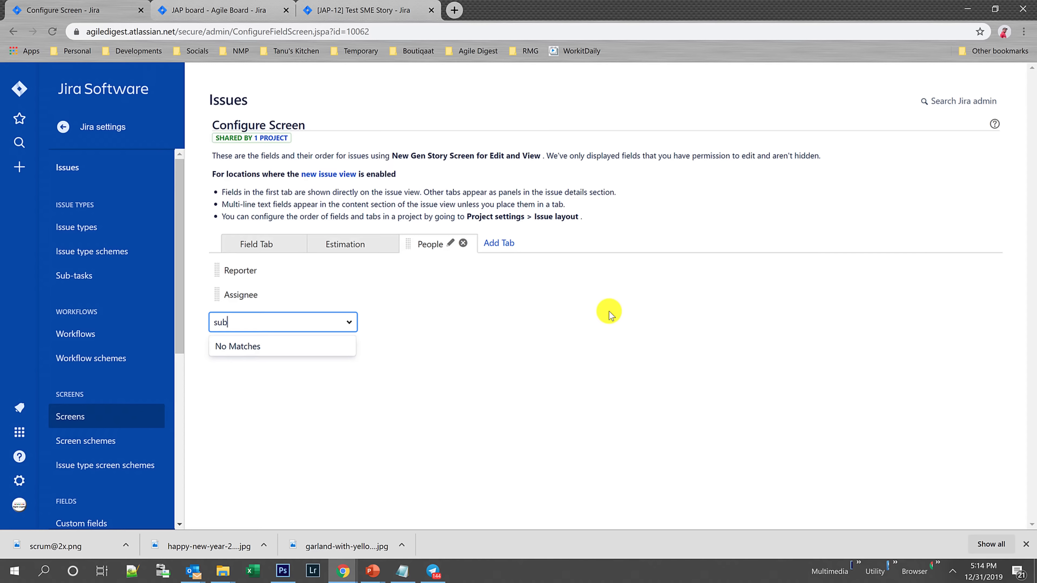
# - Move the Subject Matter Expert field from the Field Tab to the People tab, and check the People and Estimation tabs
pyautogui.click(237, 251)
pyautogui.scroll(-4, 359, 425)
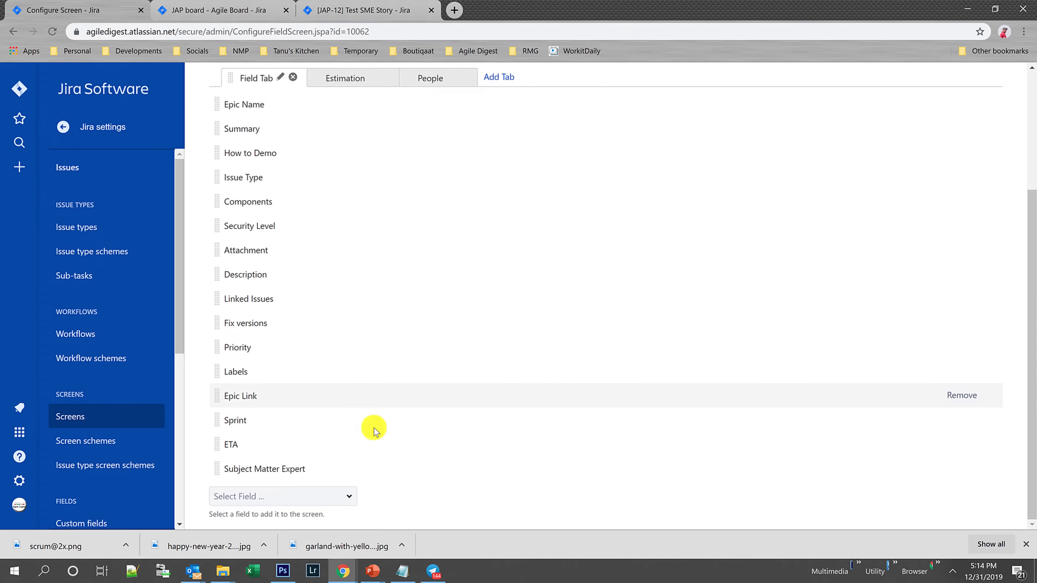
pyautogui.moveTo(217, 467); pyautogui.dragTo(437, 76)
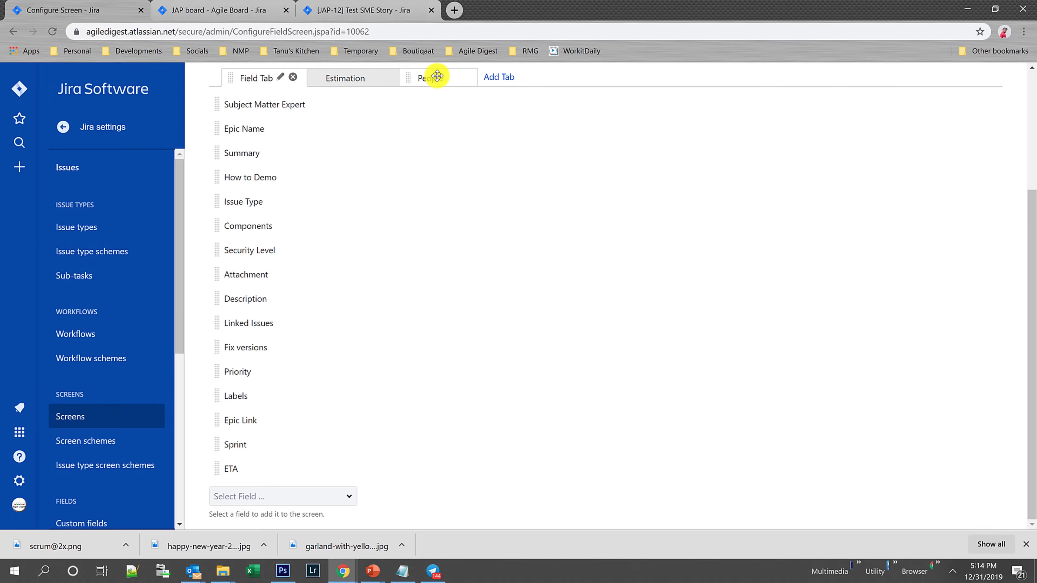
pyautogui.click(437, 78)
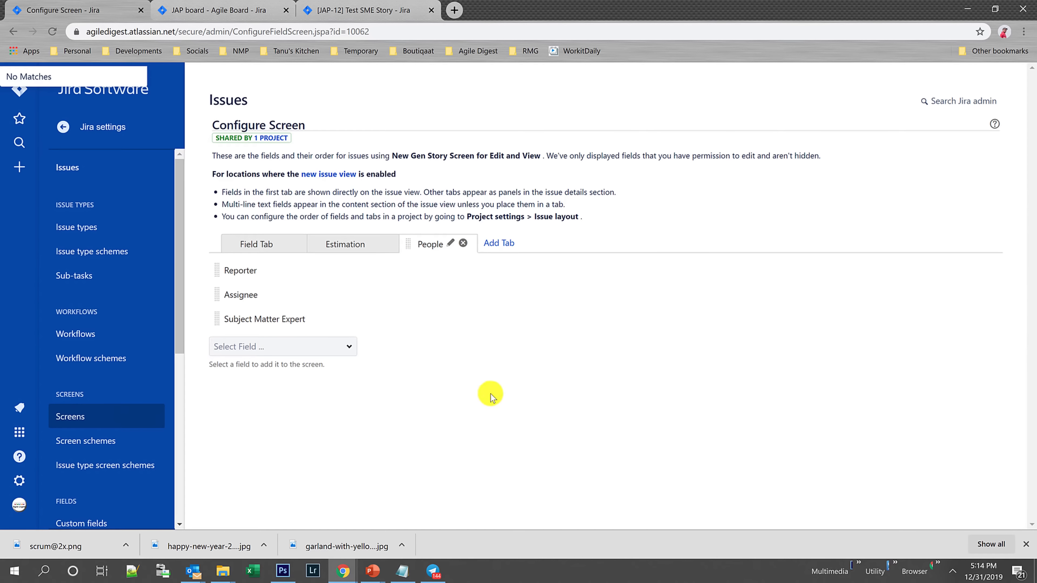
pyautogui.click(343, 244)
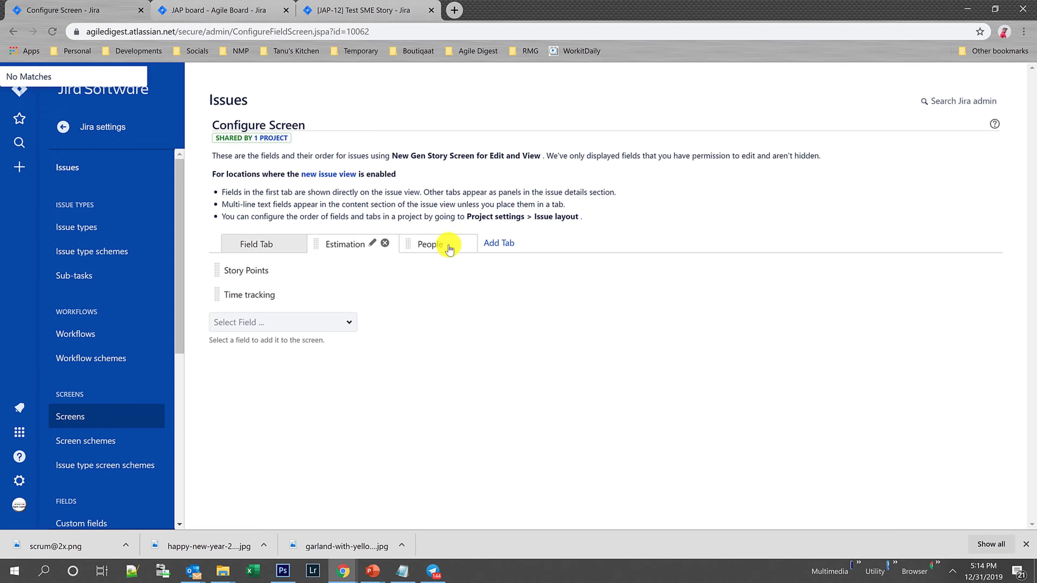
# - Reload the JAP-12 issue and look into its People and Estimation groups, going back to the main details
pyautogui.click(330, 6)
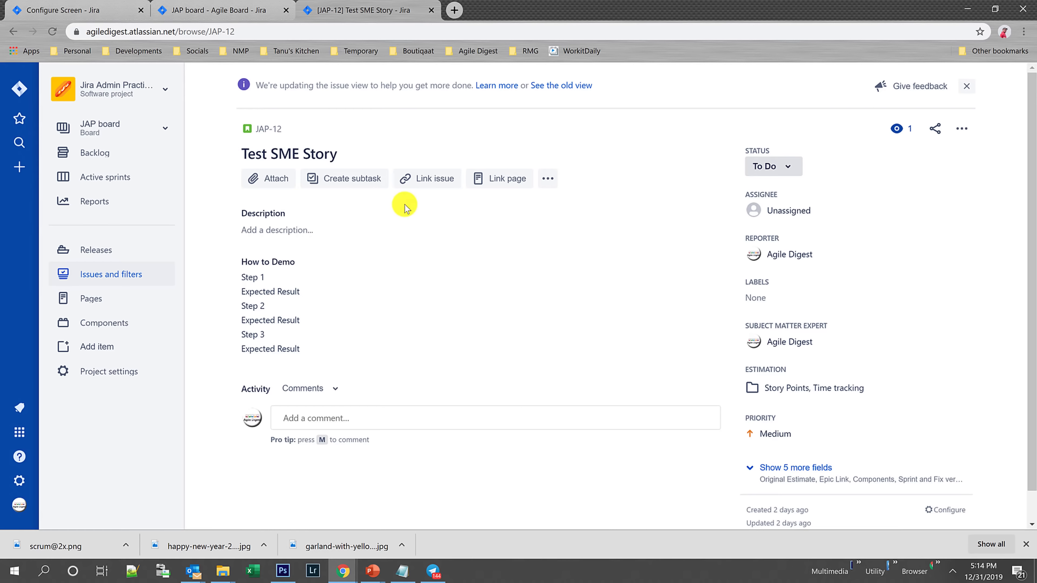
pyautogui.click(53, 31)
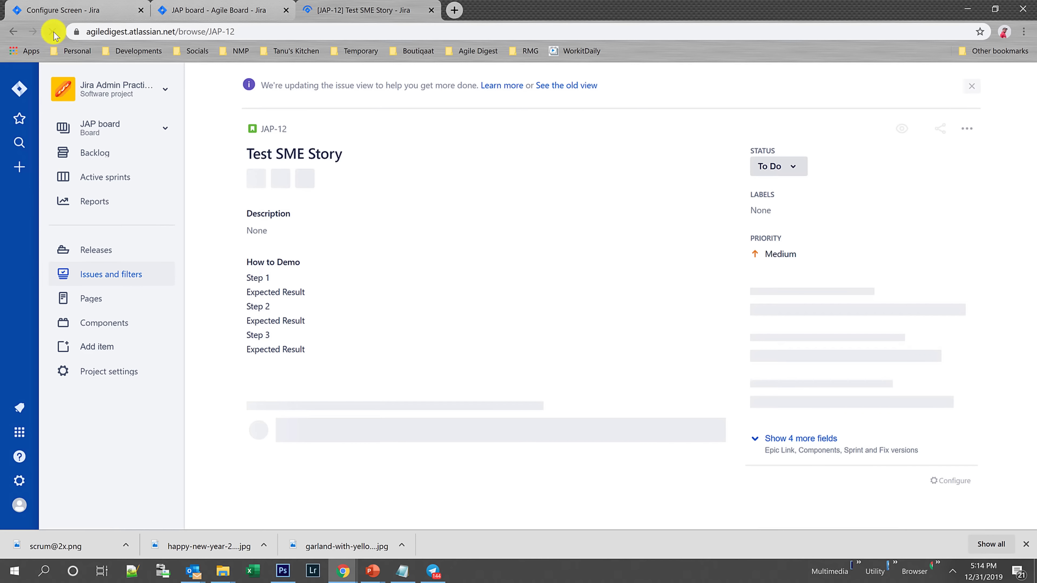
pyautogui.click(53, 32)
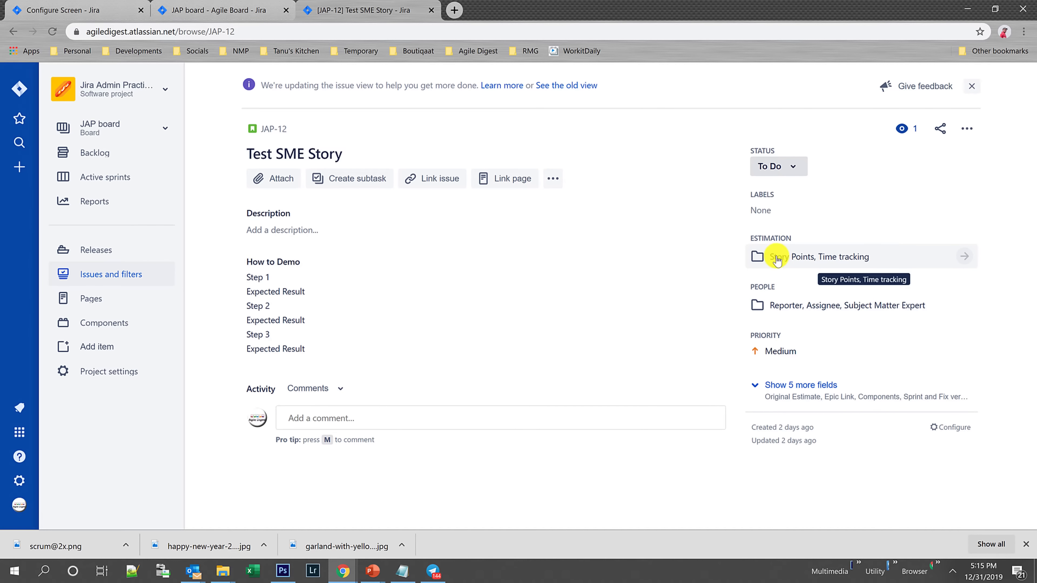
pyautogui.click(758, 310)
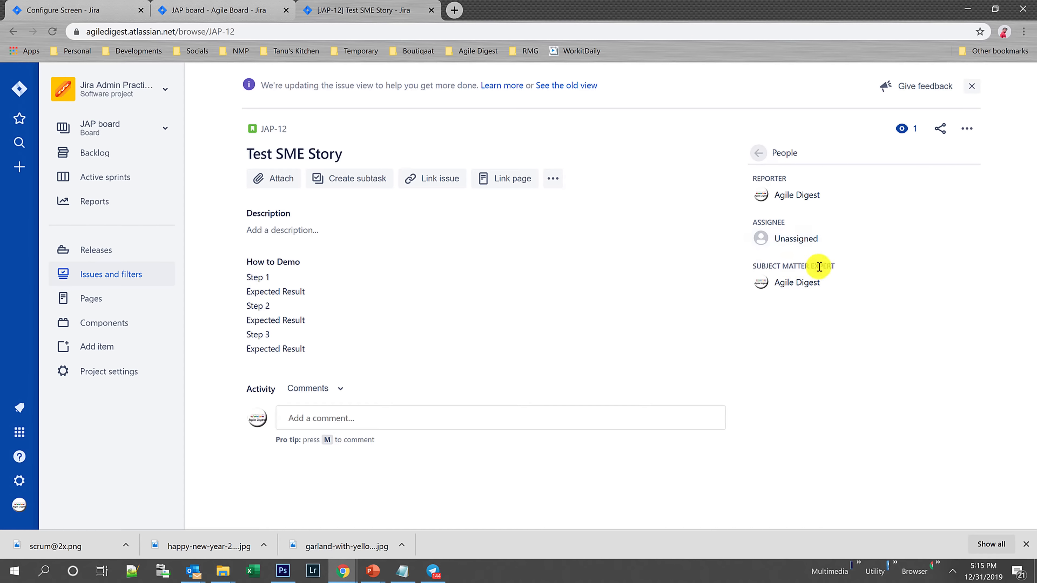
pyautogui.click(759, 152)
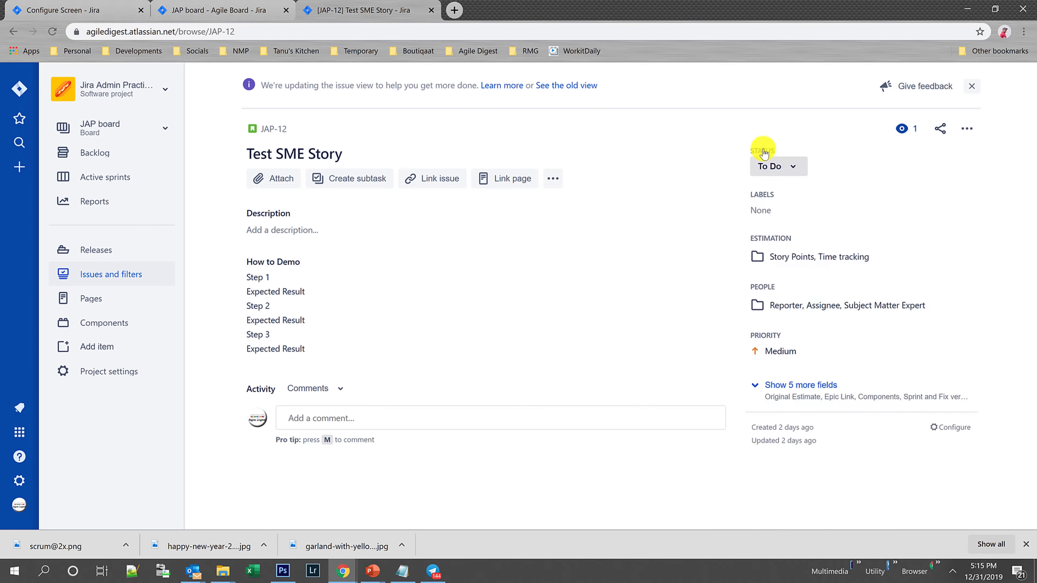
pyautogui.click(759, 260)
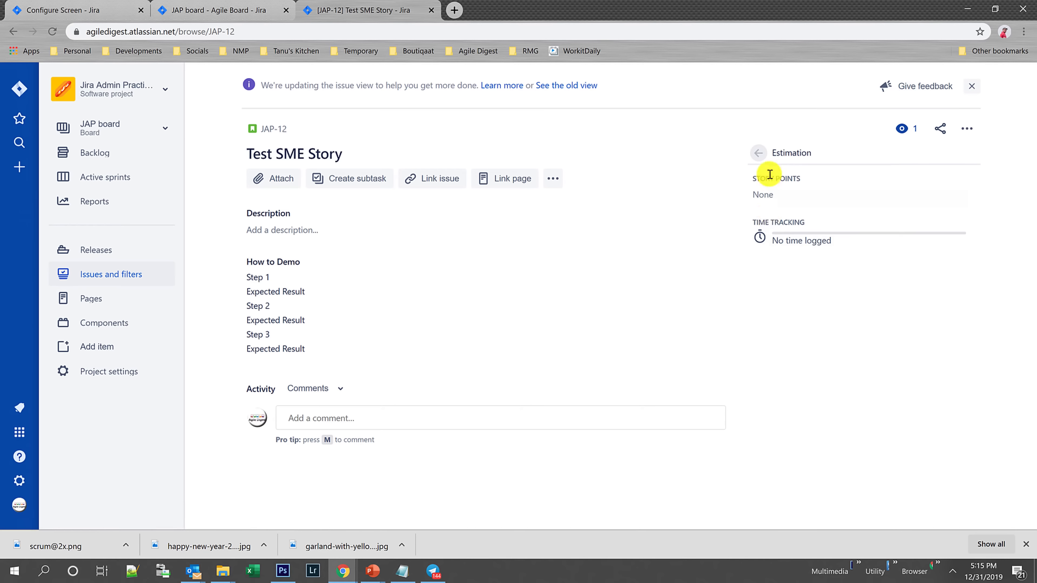
pyautogui.click(760, 154)
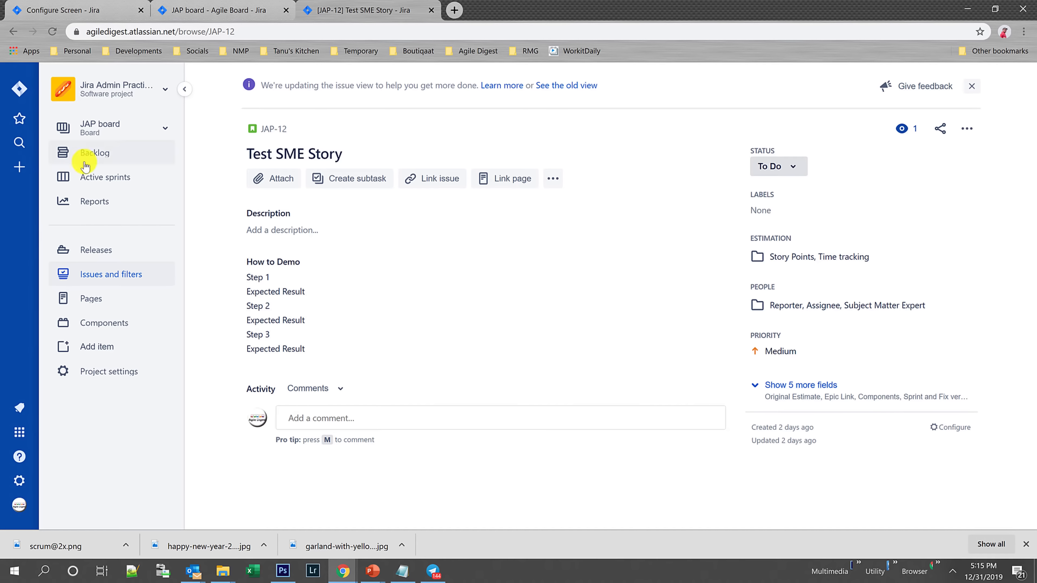
# - Open the JAP-5 Test Enabler issue from the project backlog on its own page and examine its detail fields and issue type
pyautogui.click(99, 161)
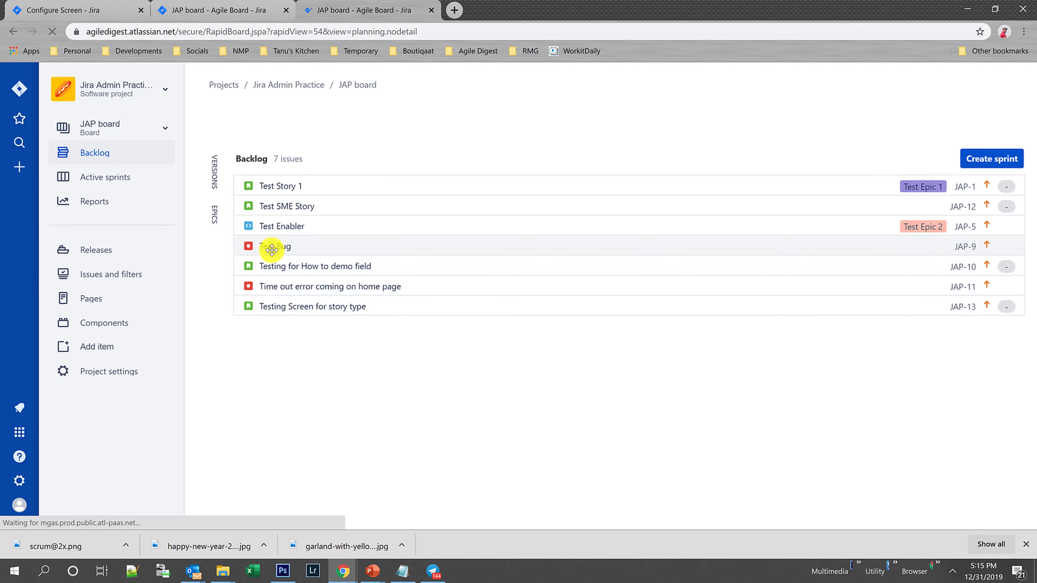
pyautogui.click(273, 247)
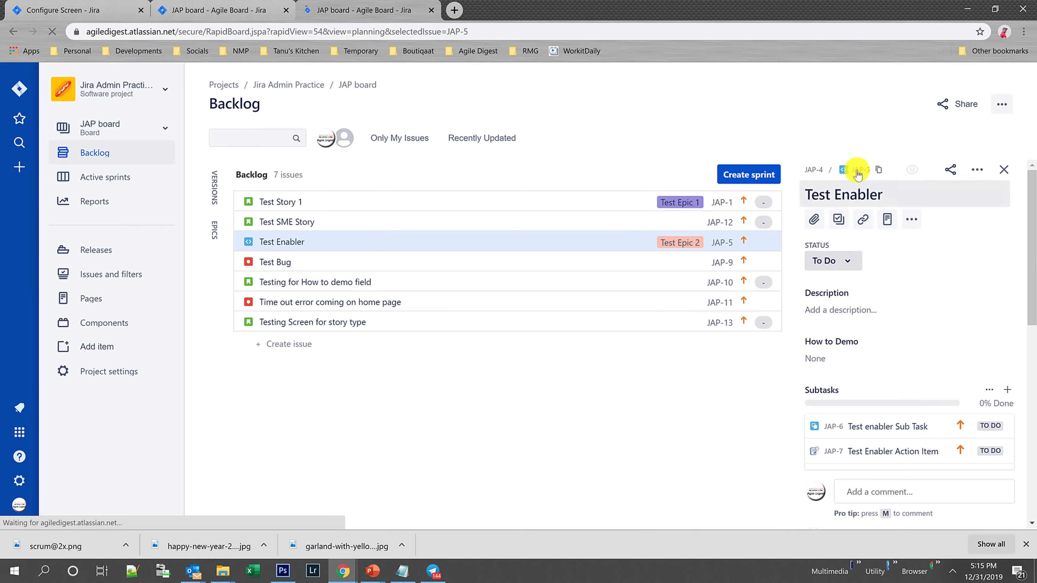
pyautogui.click(859, 171)
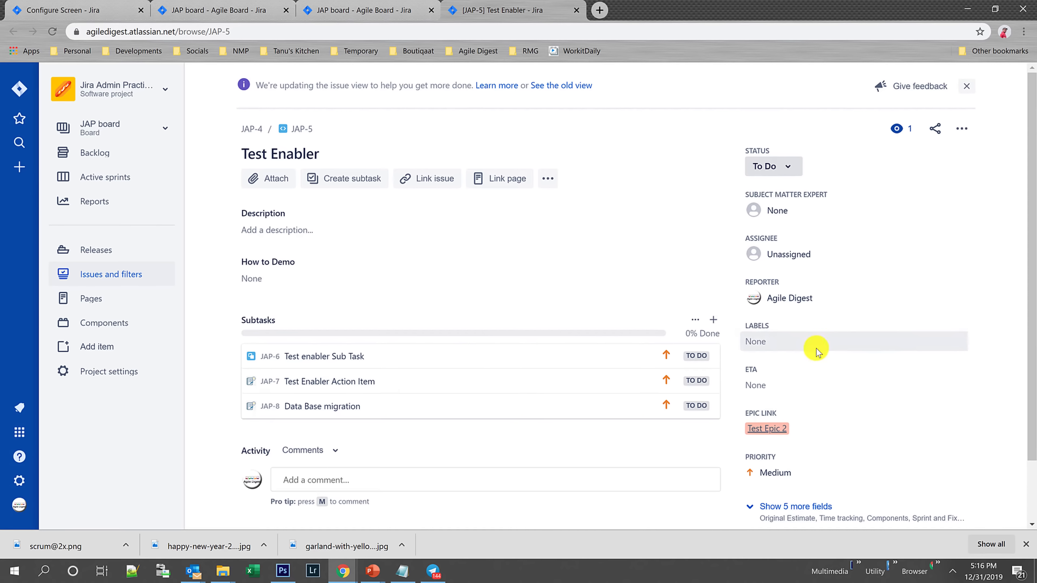
pyautogui.scroll(-1, 895, 365)
pyautogui.scroll(-1, 901, 372)
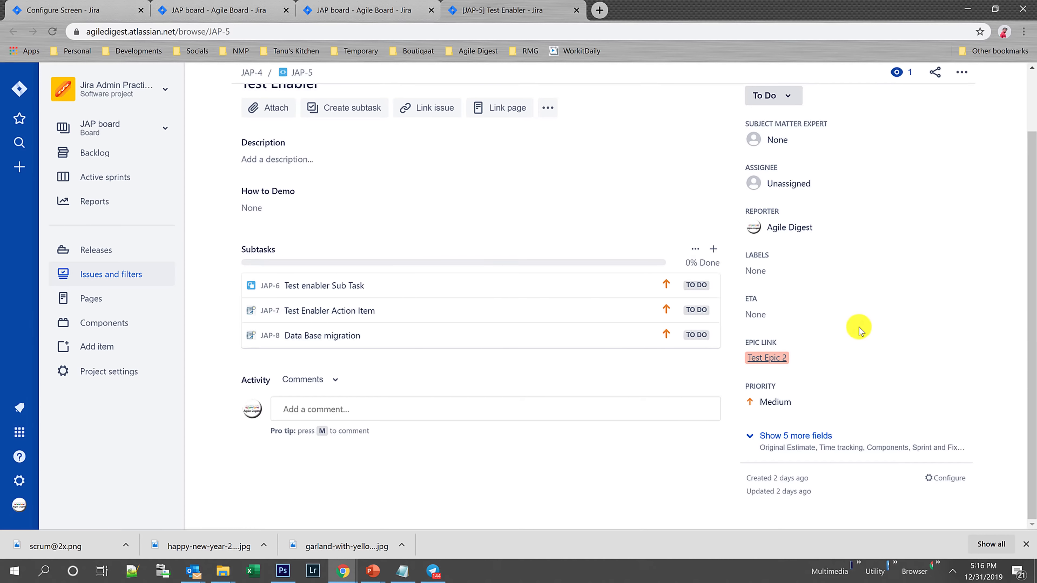
pyautogui.scroll(1, 860, 329)
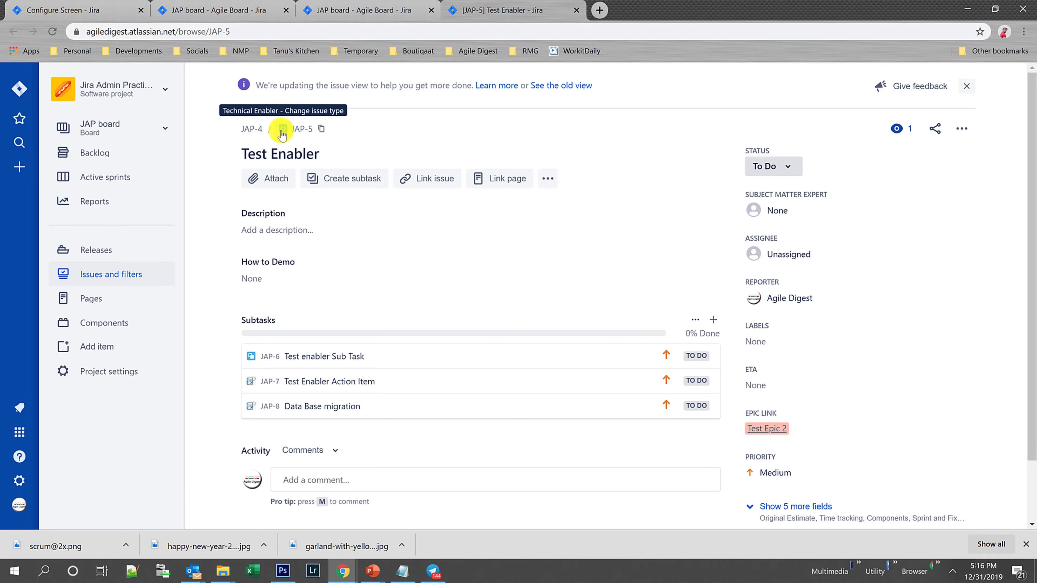
pyautogui.click(228, 8)
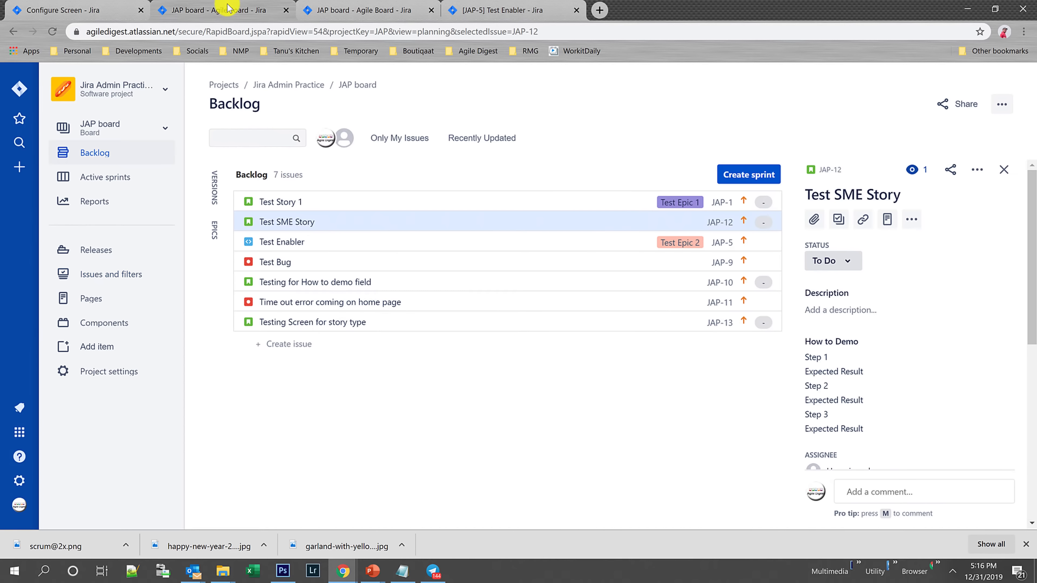
pyautogui.click(376, 8)
pyautogui.click(506, 8)
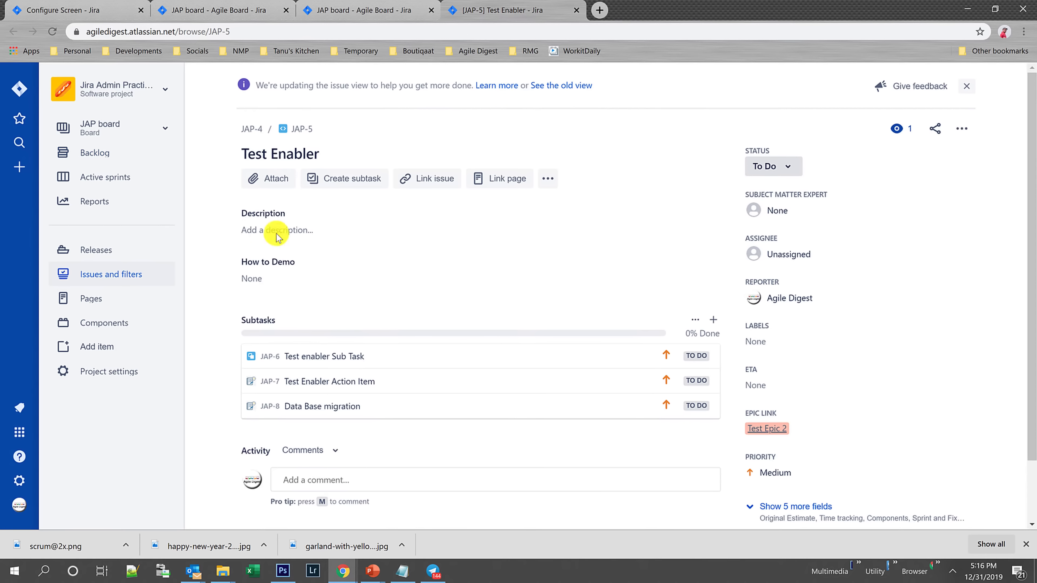
# - Open the project's settings summary and go to its New Gen Issue Type screen Scheme
pyautogui.click(101, 374)
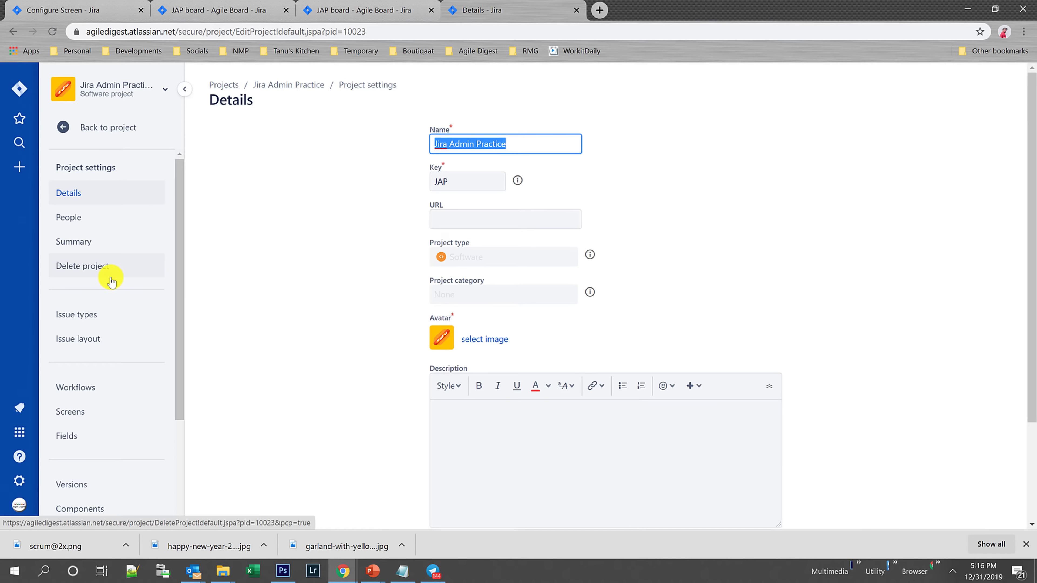
pyautogui.click(82, 246)
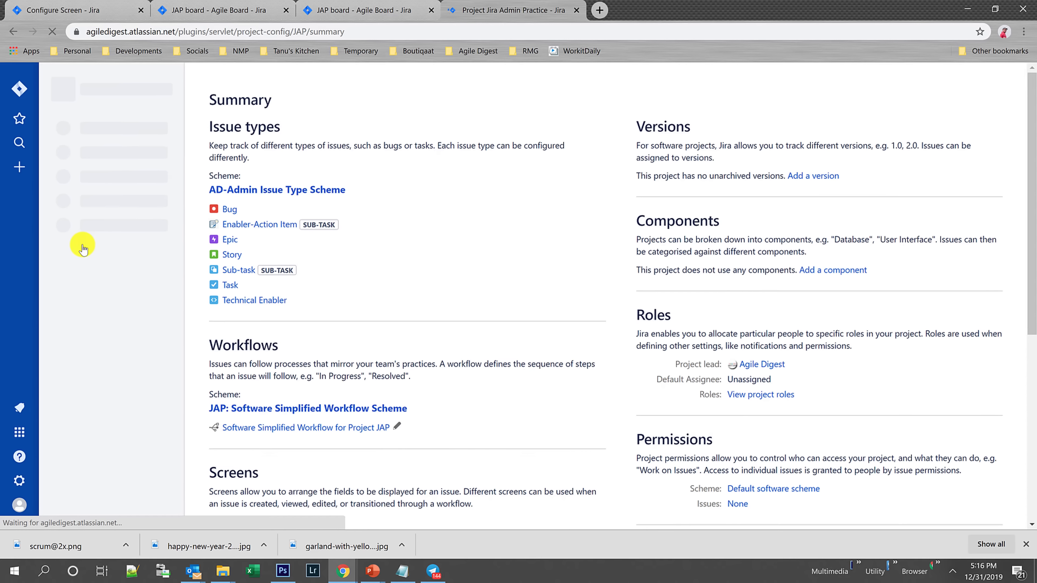
pyautogui.scroll(-7, 505, 264)
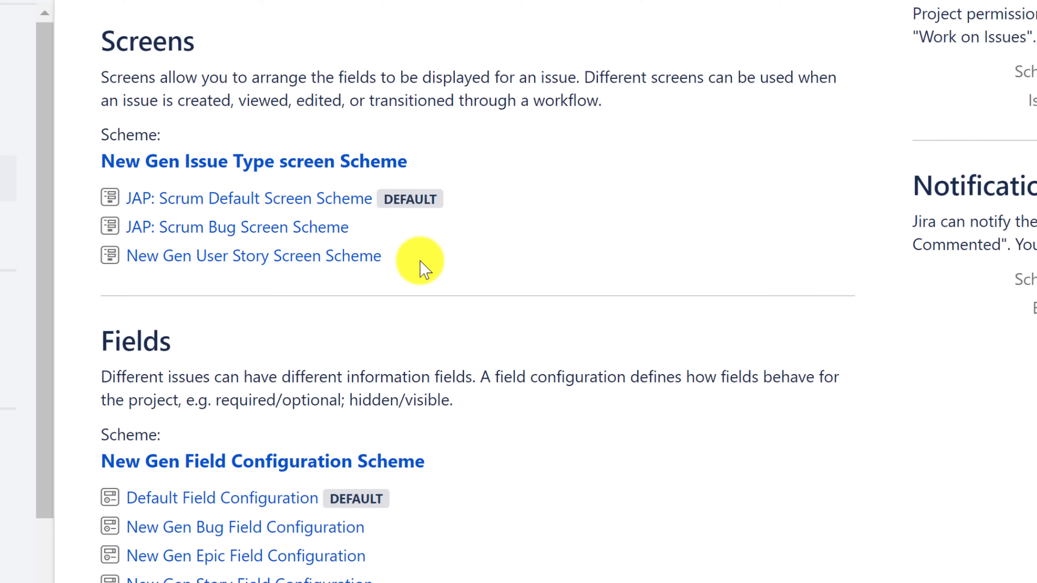
pyautogui.click(256, 161)
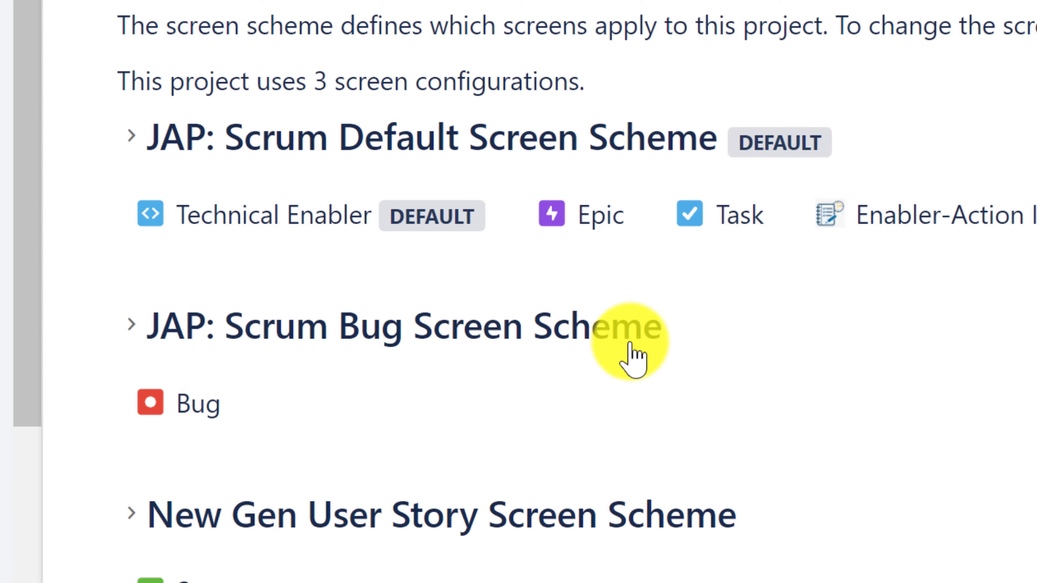
# - Open the JAP: Scrum Bug Screen Scheme for configuration and go to its JAP: Scrum Bug Screen
pyautogui.moveTo(389, 338); pyautogui.dragTo(393, 340)
pyautogui.click(392, 341)
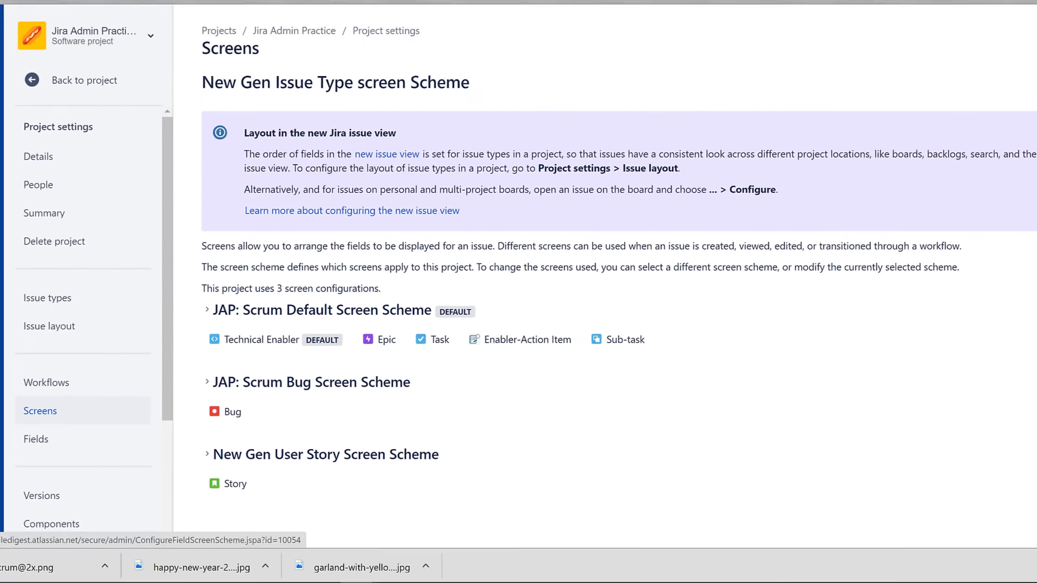
pyautogui.click(989, 387)
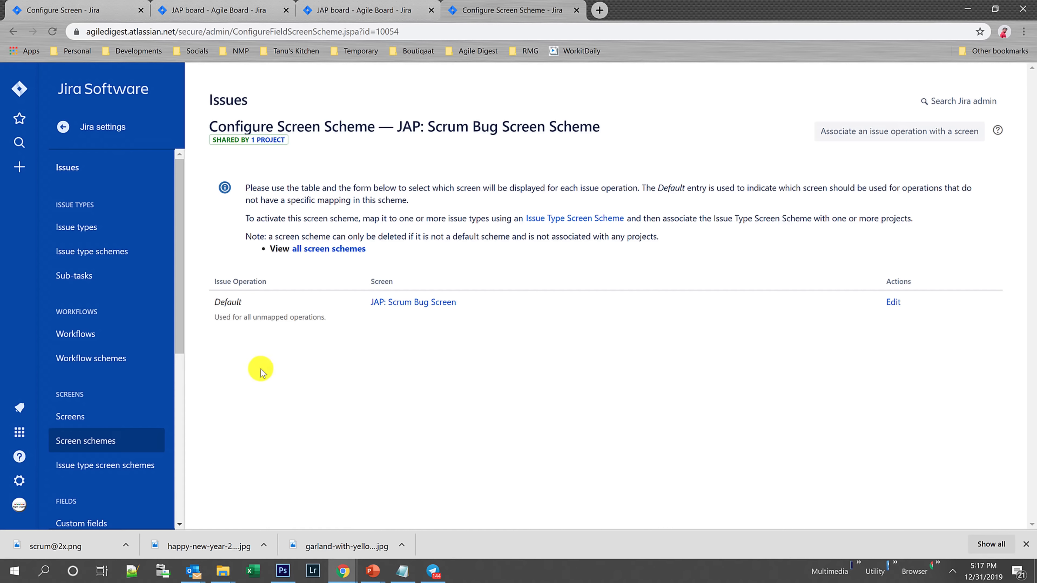
pyautogui.click(417, 303)
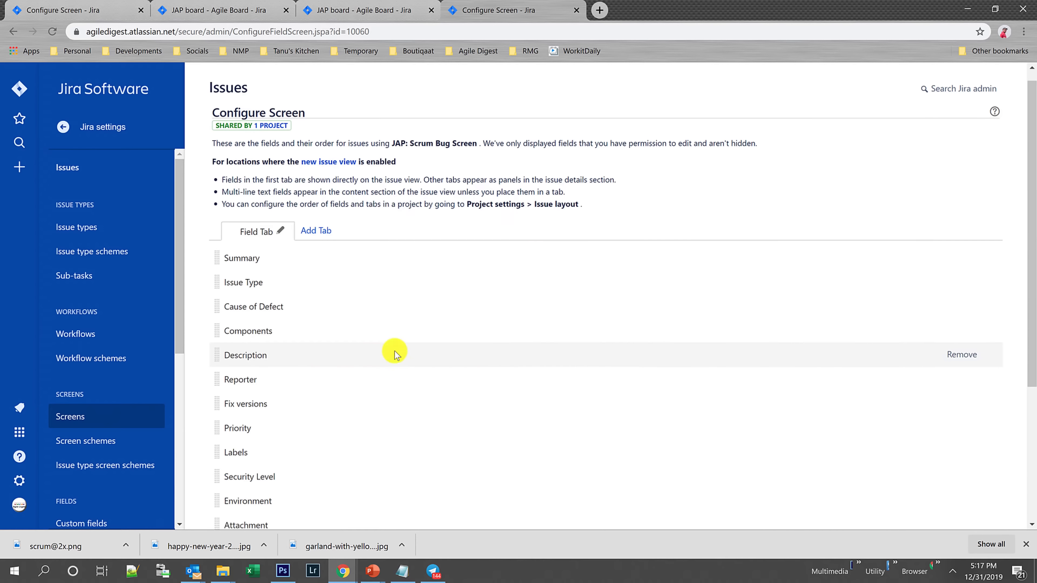
# - Examine the full list of fields configured in the Field Tab of the JAP: Scrum Bug Screen
pyautogui.scroll(-4, 394, 358)
pyautogui.scroll(5, 384, 370)
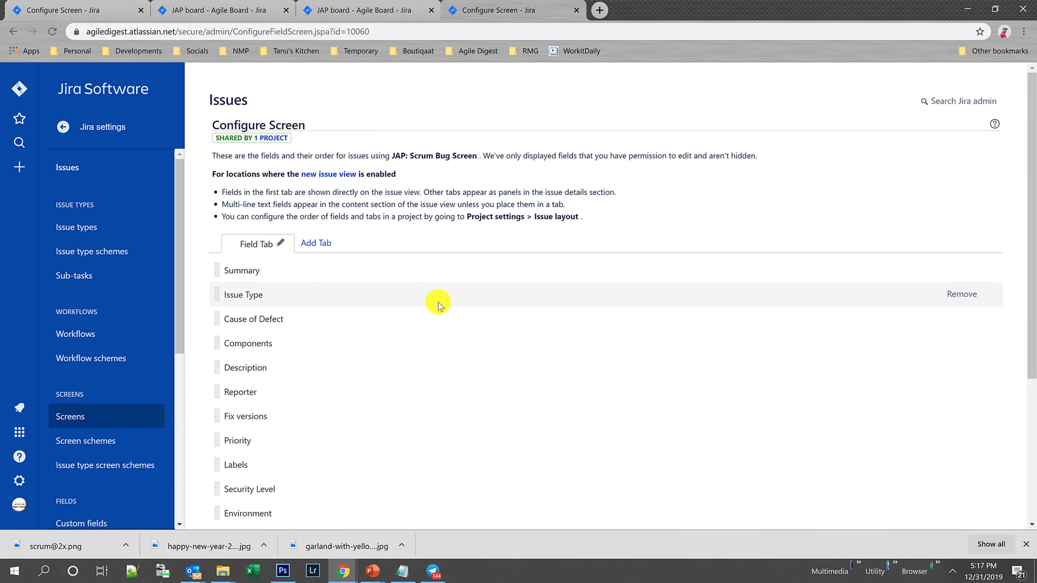
pyautogui.scroll(-4, 427, 345)
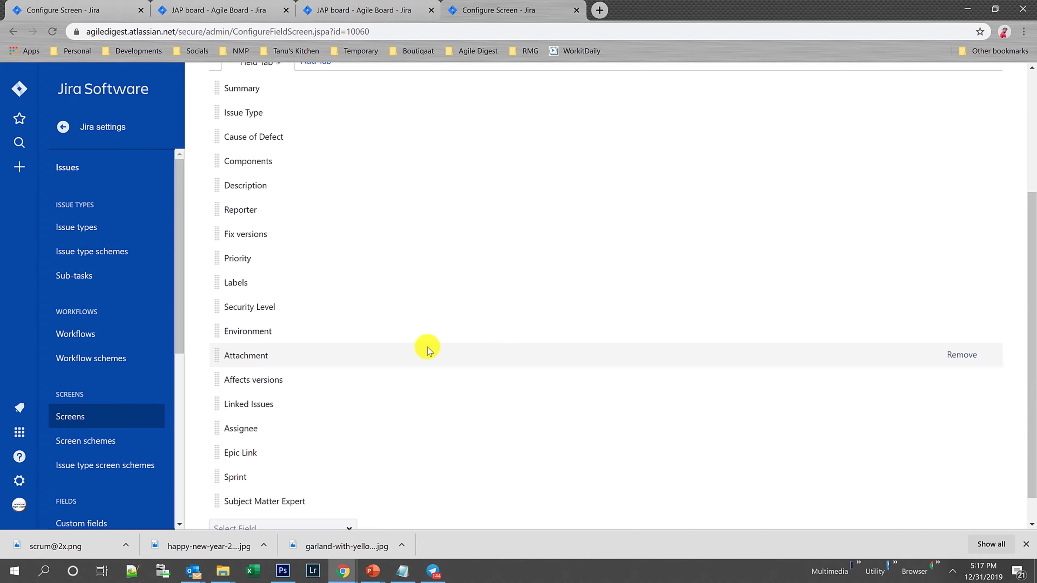
pyautogui.scroll(-1, 428, 351)
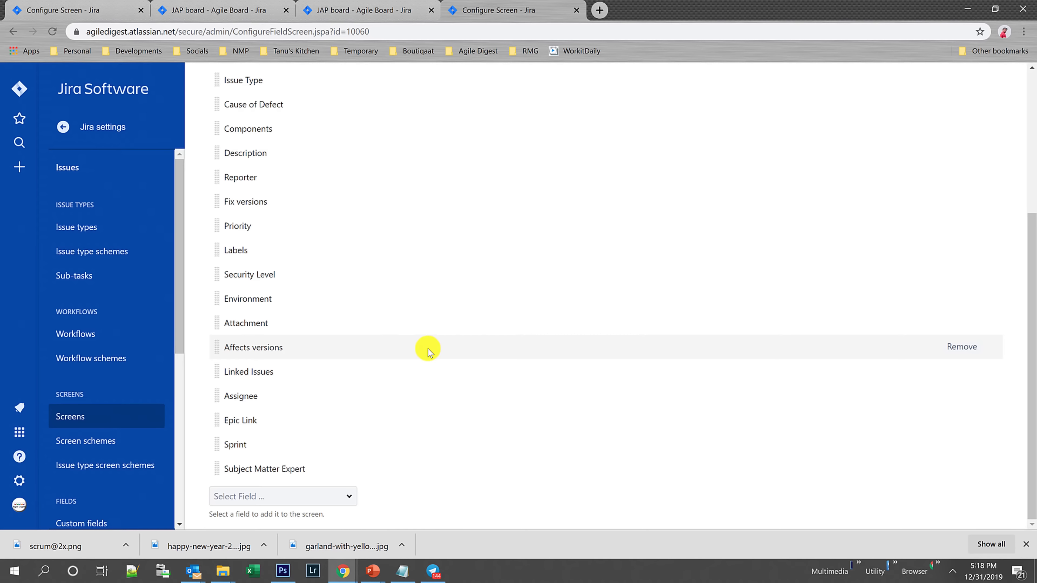
pyautogui.scroll(3, 394, 347)
pyautogui.scroll(-1, 361, 359)
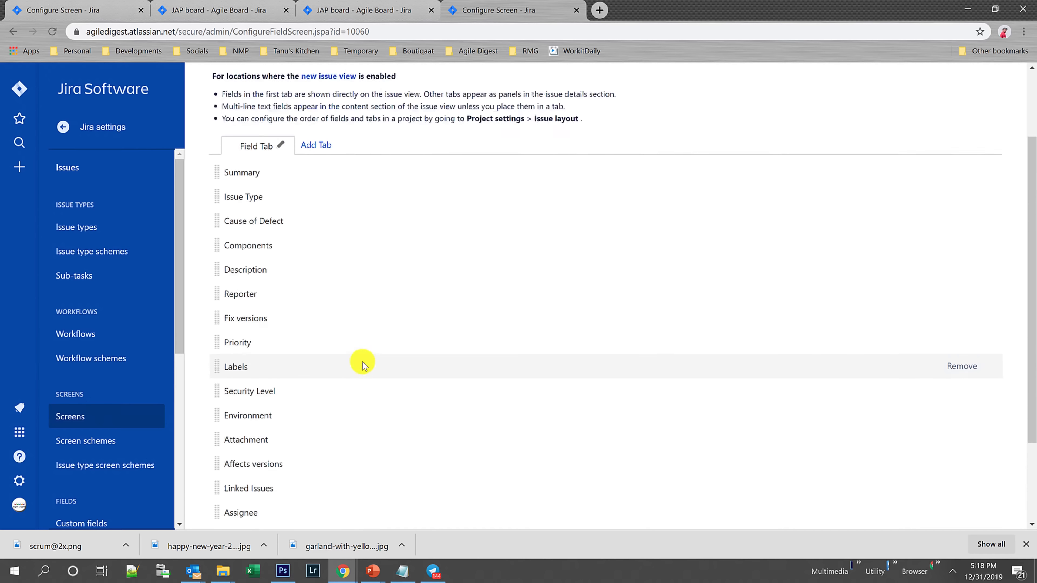
pyautogui.scroll(-3, 363, 365)
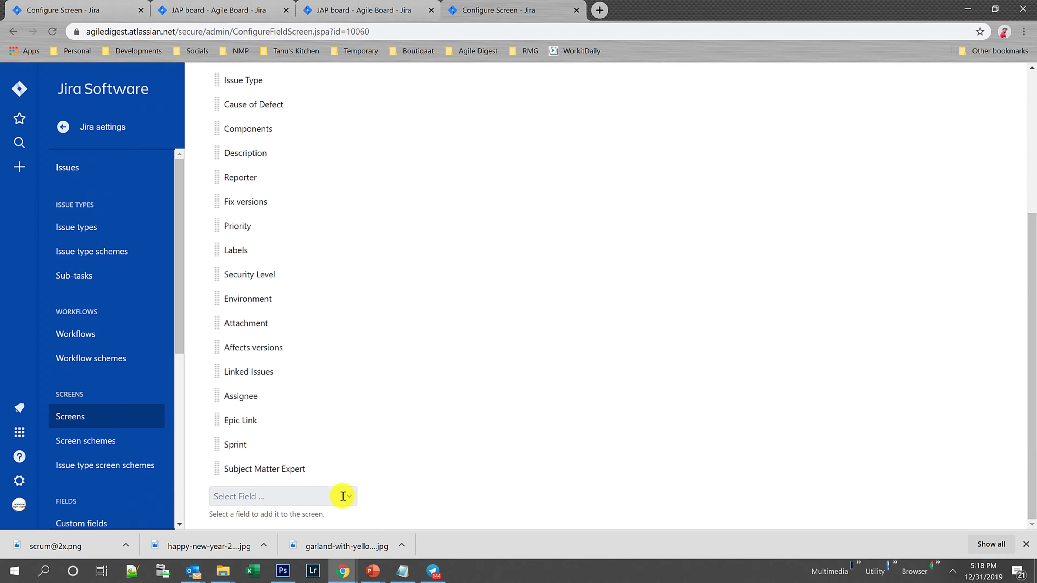
pyautogui.scroll(5, 395, 387)
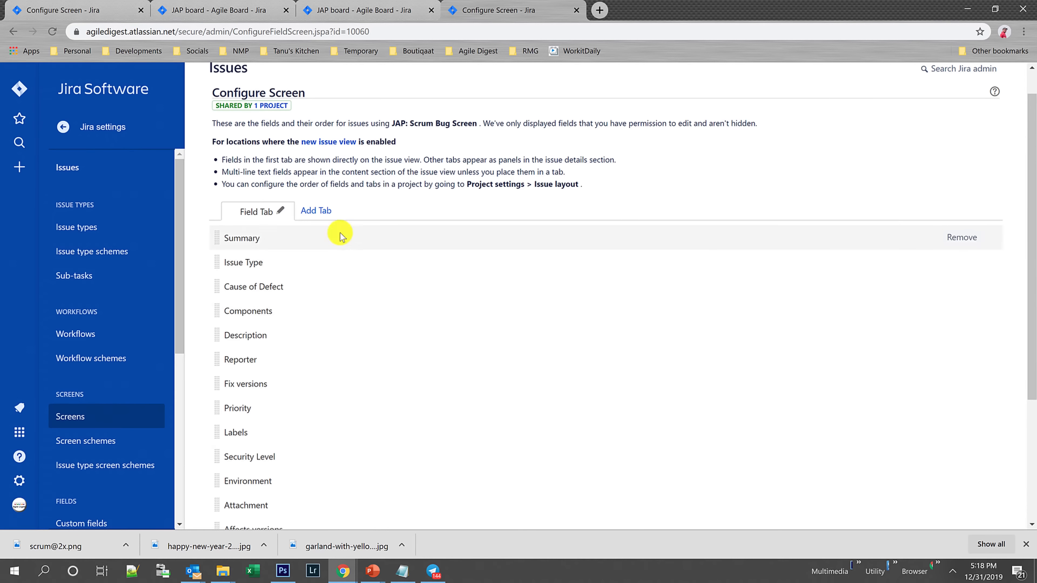
# - Add a tab named Dates to the JAP: Scrum Bug Screen
pyautogui.click(321, 209)
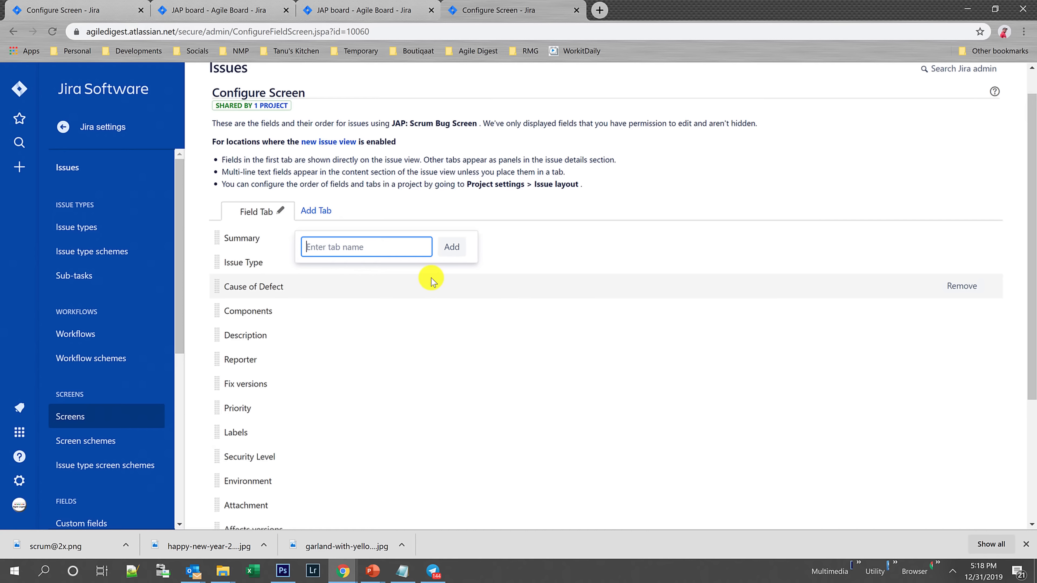
pyautogui.write('Dates')
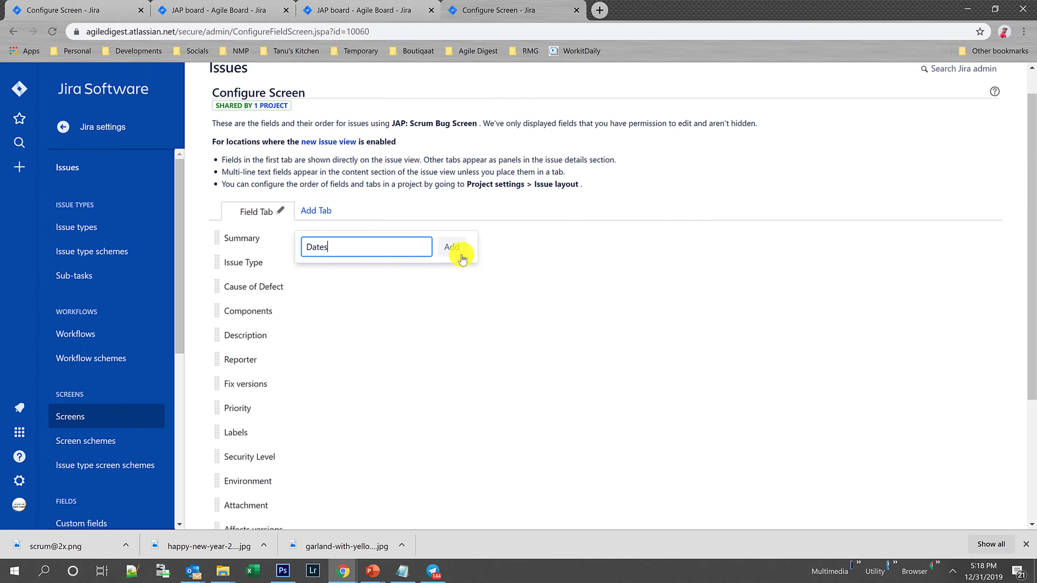
pyautogui.click(455, 247)
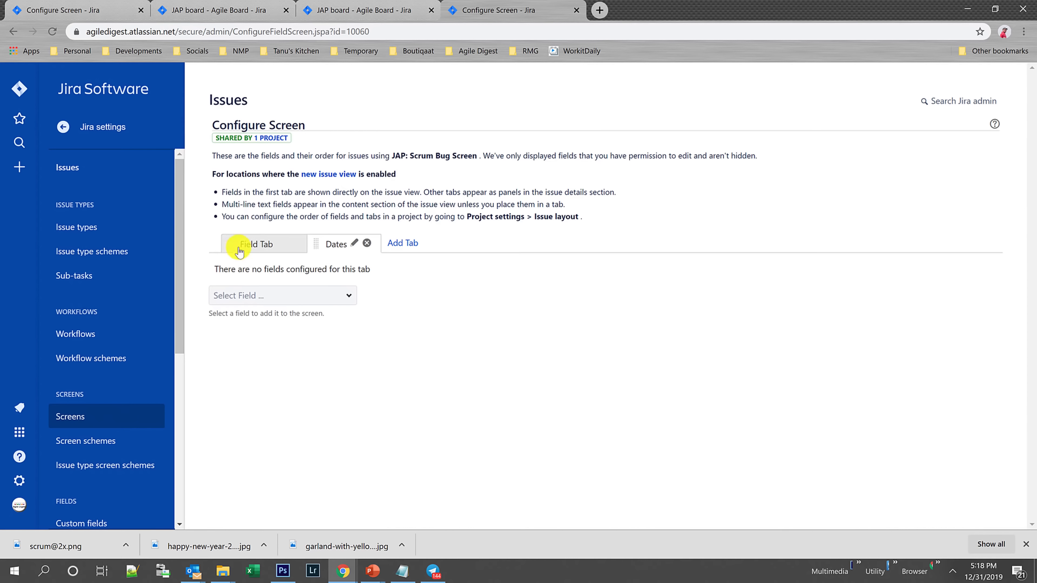
# - Check the Field Tab for date fields and return to the Dates tab
pyautogui.click(247, 243)
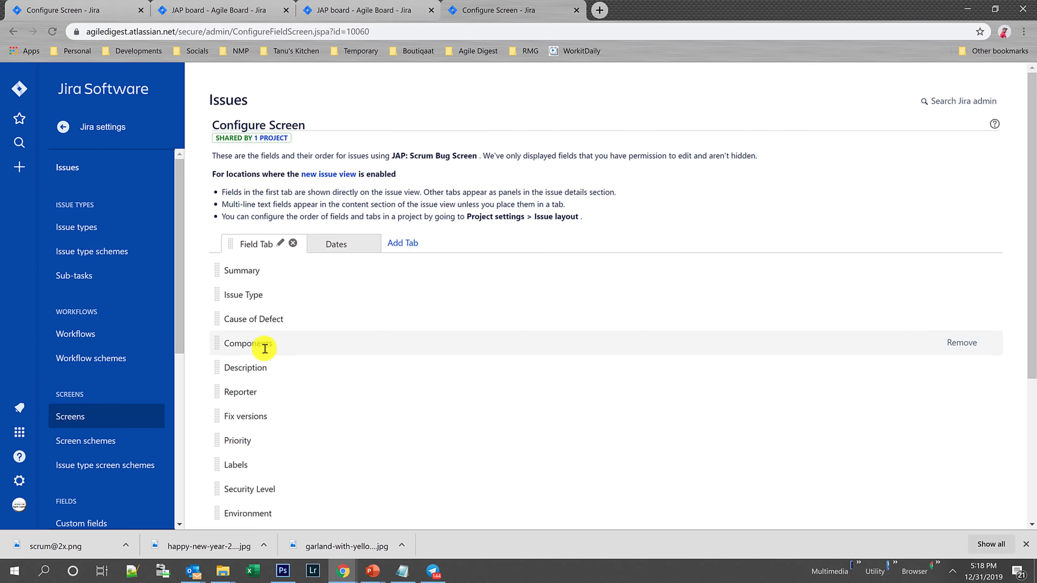
pyautogui.scroll(-3, 272, 350)
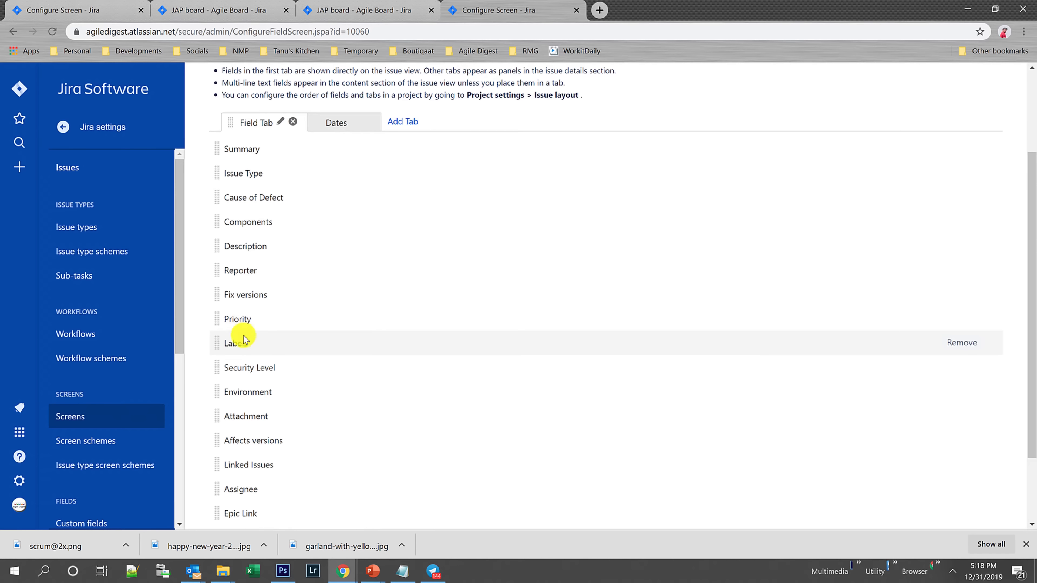
pyautogui.scroll(-2, 254, 343)
pyautogui.scroll(-1, 254, 386)
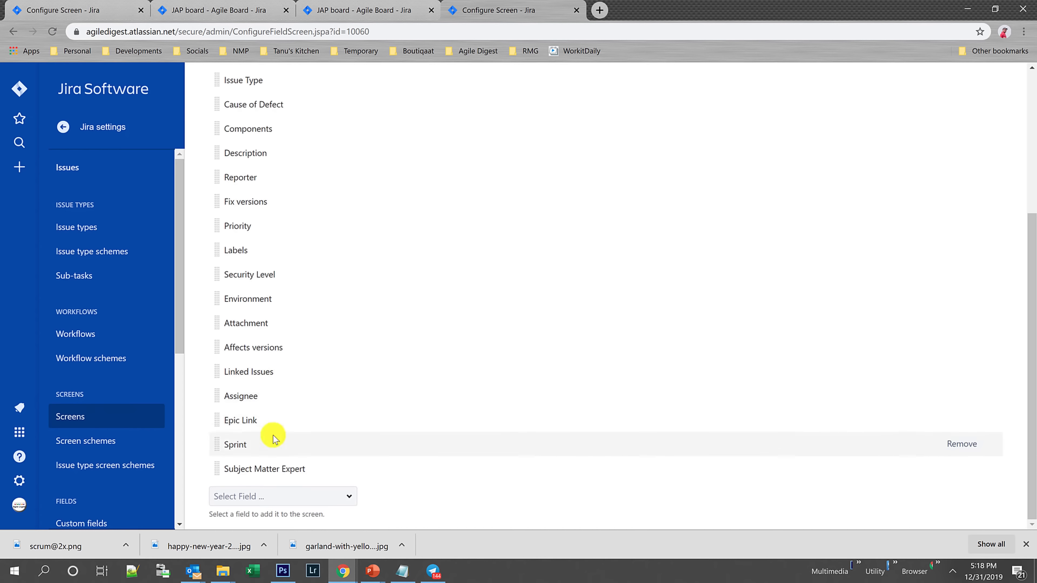
pyautogui.scroll(5, 273, 432)
pyautogui.click(347, 216)
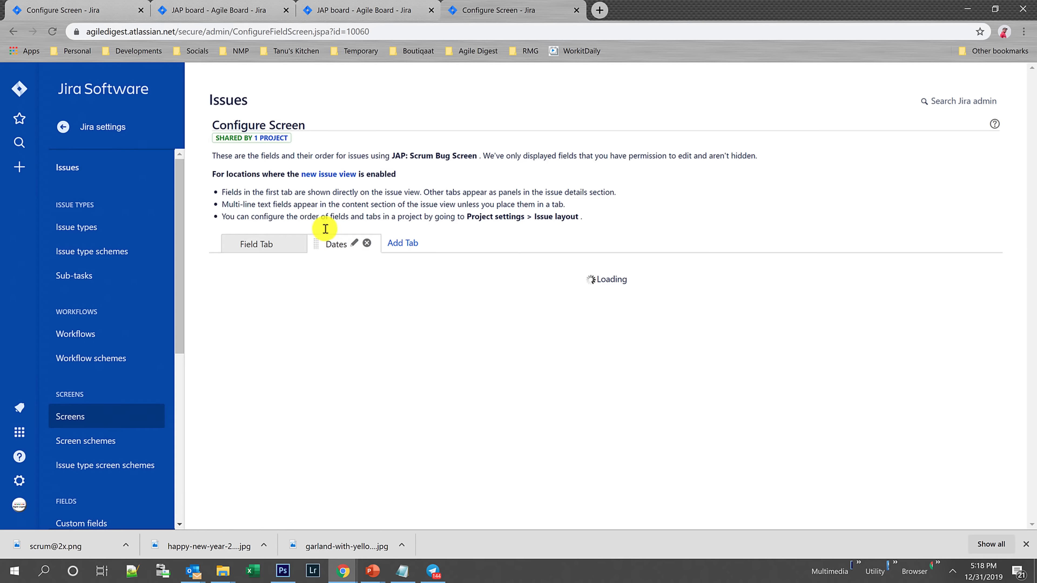
# - Search the available fields for "dat" and add Dev Done Date to the Dates tab
pyautogui.click(276, 295)
pyautogui.write('cre')
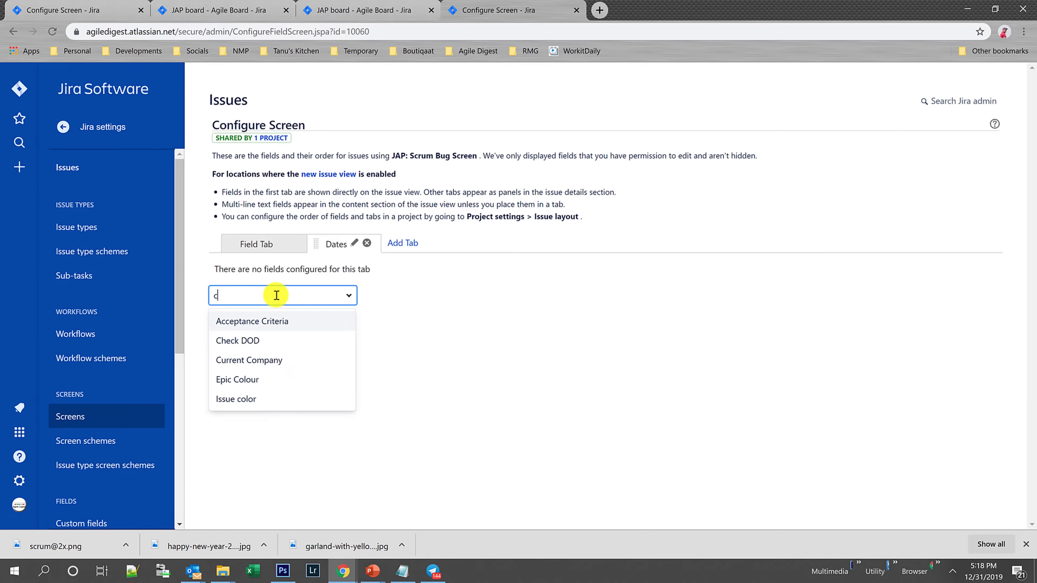
pyautogui.press('BackSpace')
pyautogui.press('BackSpace')
pyautogui.press('BackSpace')
pyautogui.write('dat')
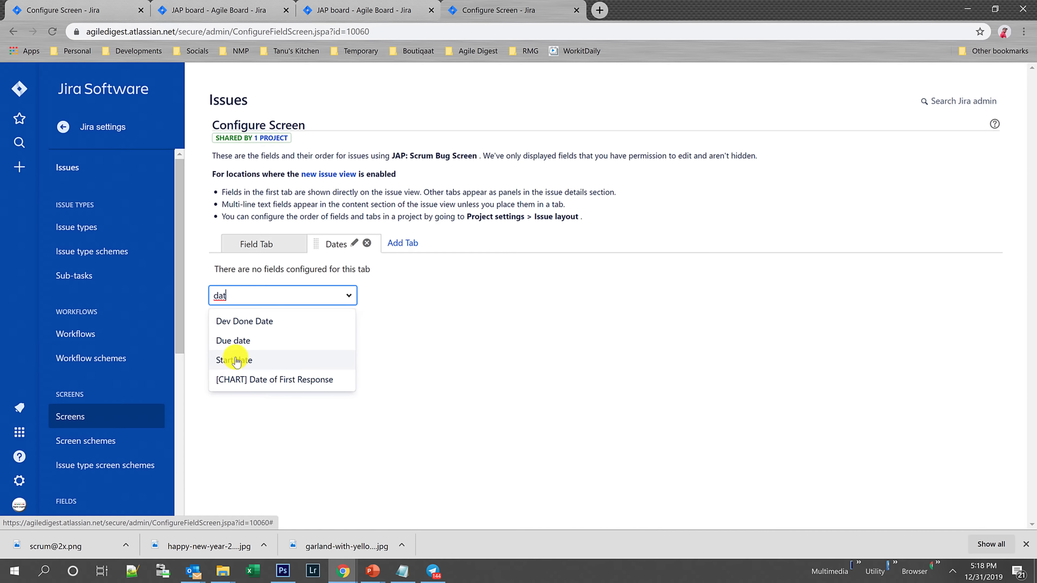
pyautogui.click(248, 323)
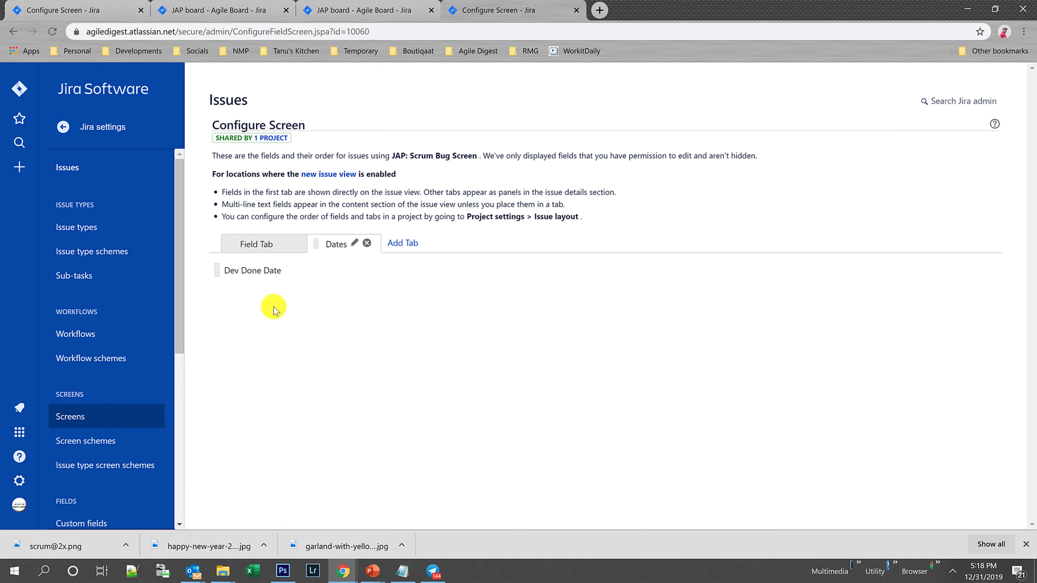
# - Add the Due date and Start date fields to the Dates tab
pyautogui.click(261, 296)
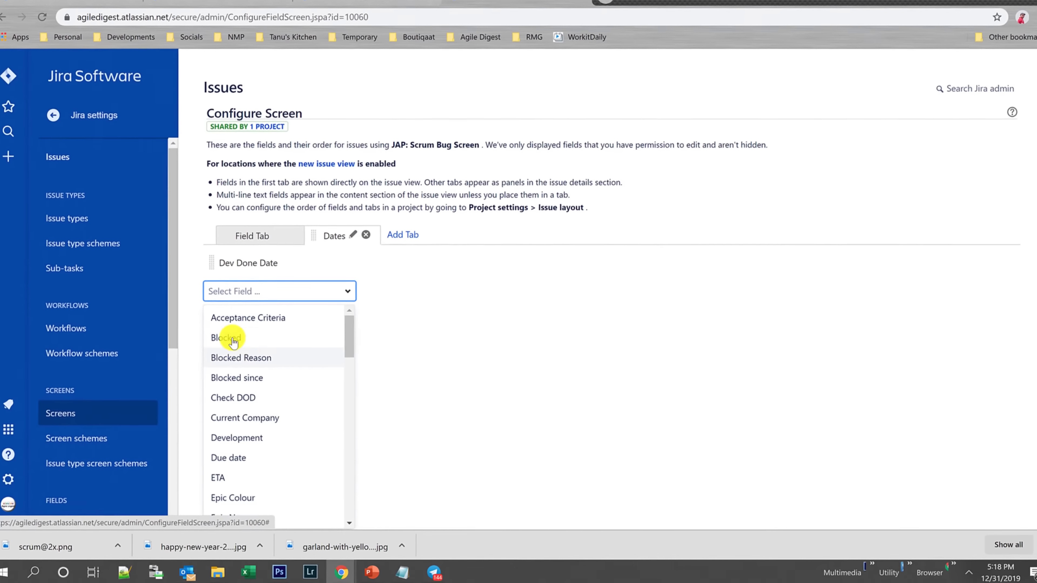
pyautogui.write('date')
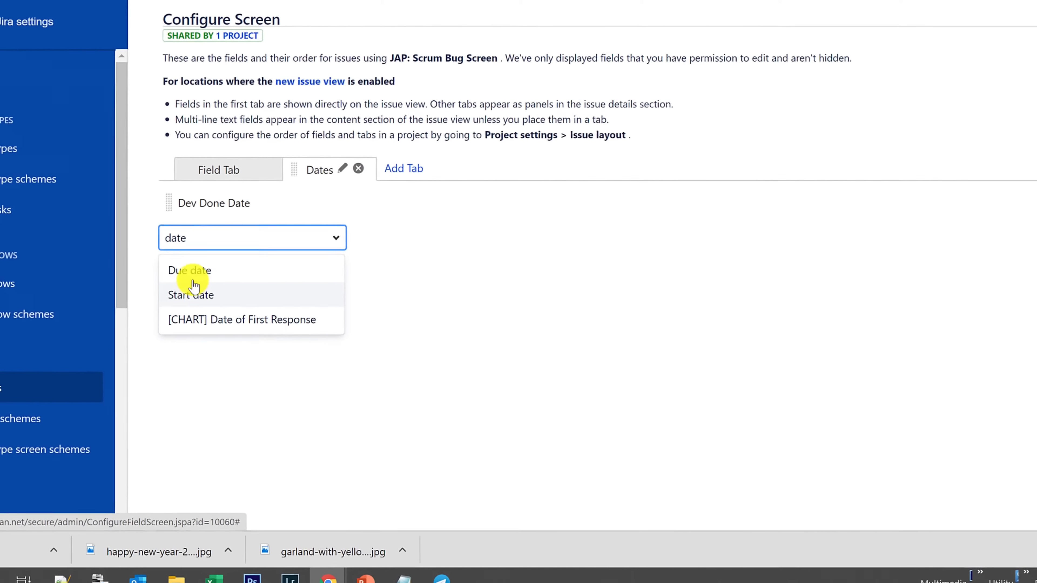
pyautogui.click(203, 288)
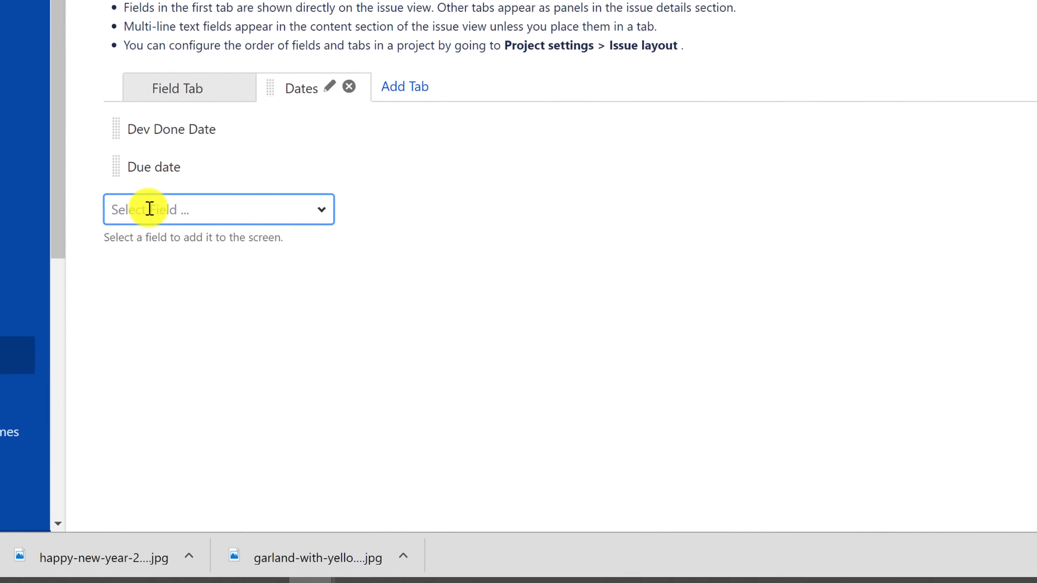
pyautogui.click(159, 220)
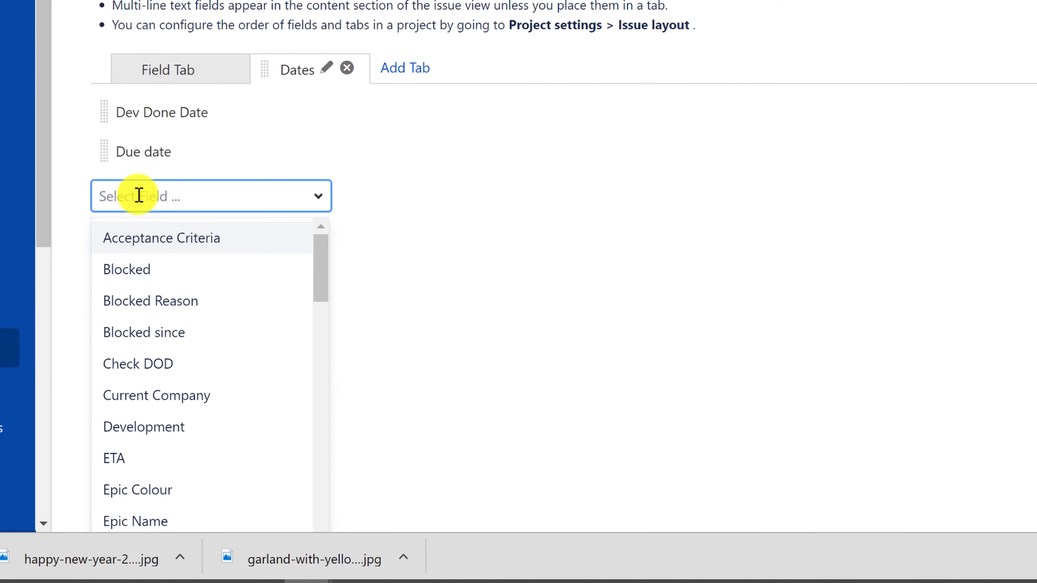
pyautogui.write('date')
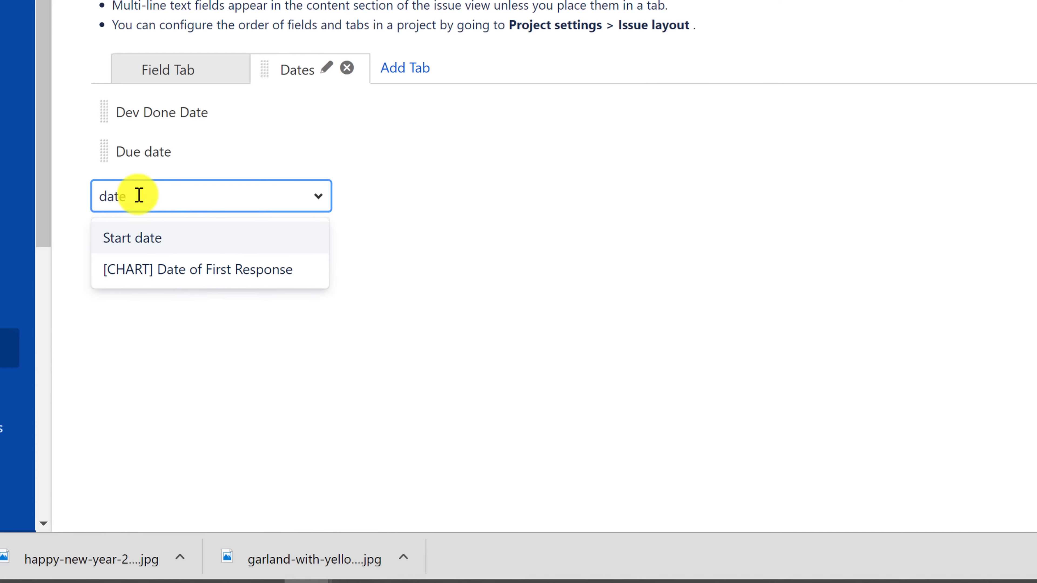
pyautogui.click(138, 239)
# - Add the ETA field to the Dates tab of the bug screen
pyautogui.click(122, 243)
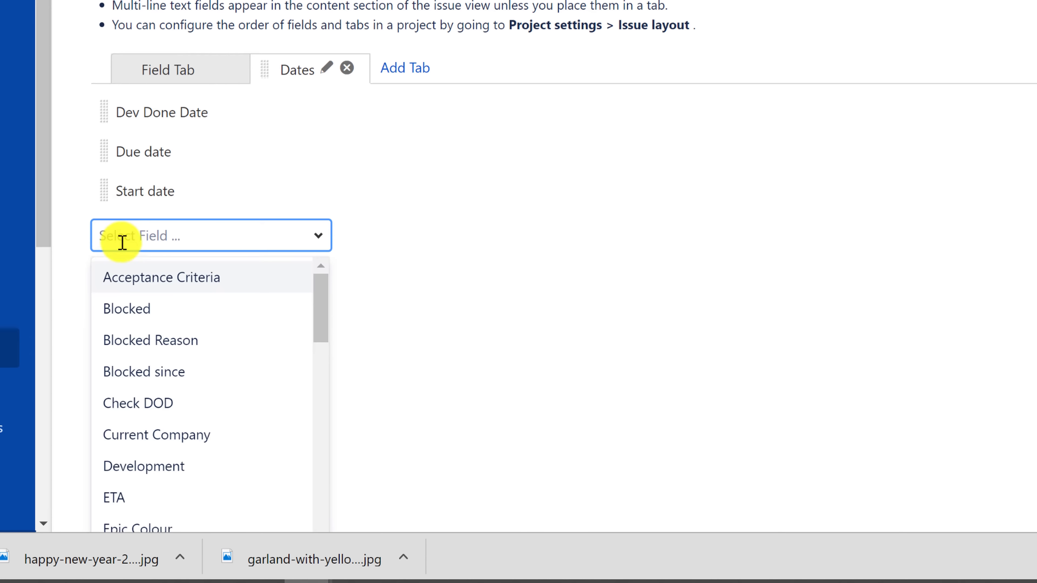
pyautogui.write('ETA')
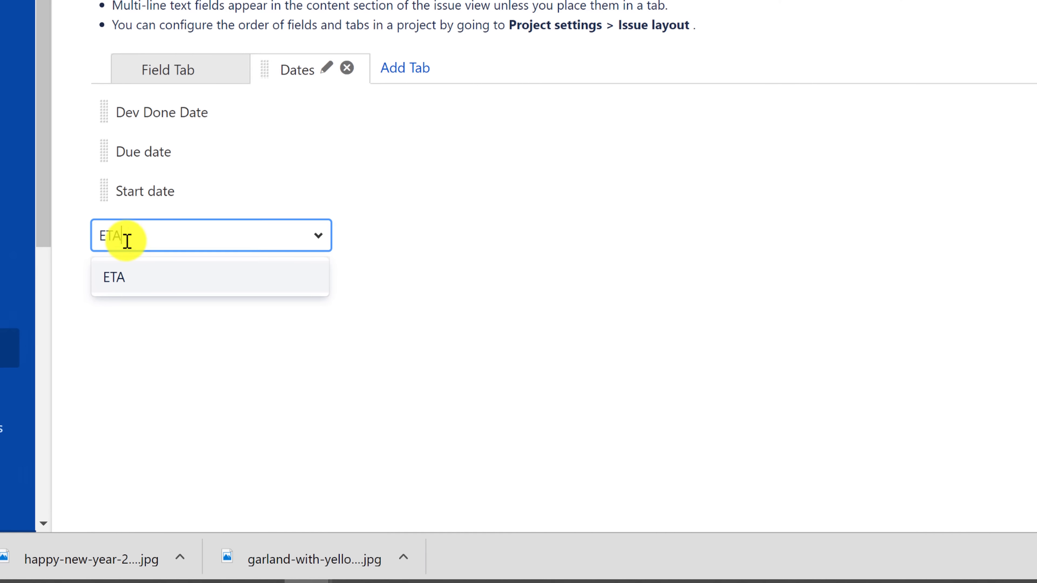
pyautogui.click(164, 288)
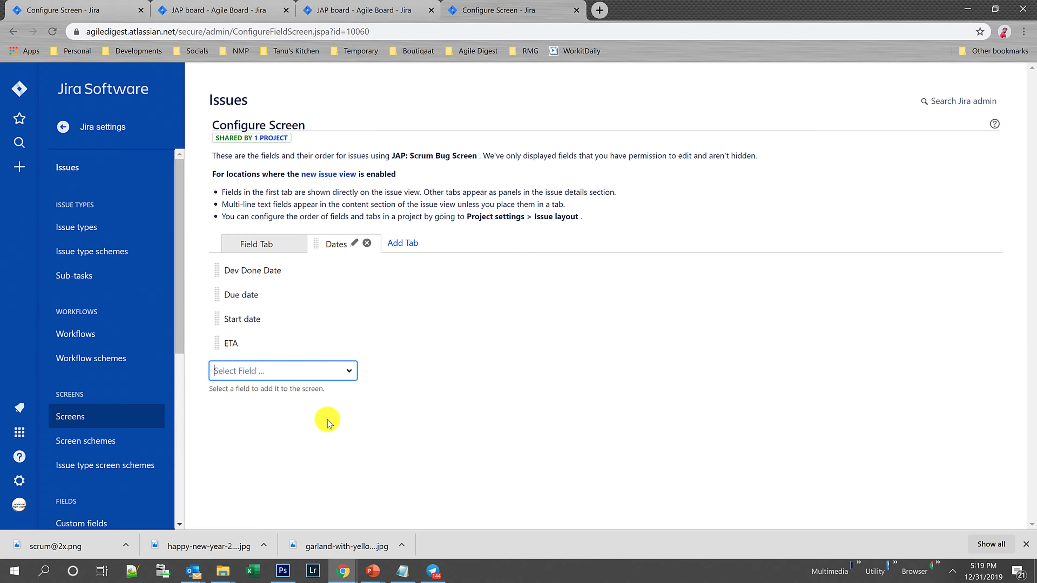
# - Open the Test Bug issue from the backlog in its own tab and inspect its Dates group and Environment field
pyautogui.click(76, 9)
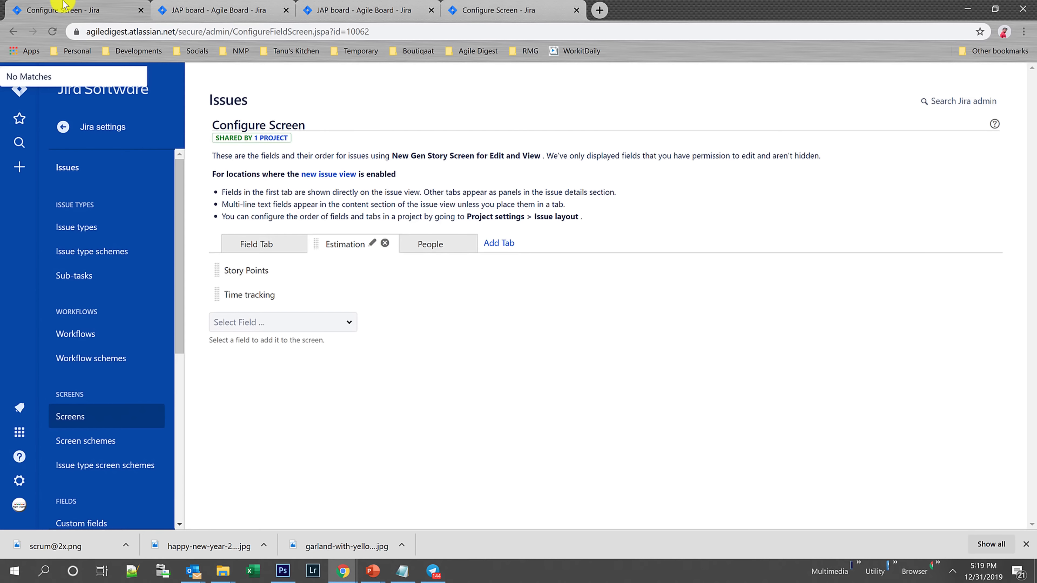
pyautogui.click(163, 9)
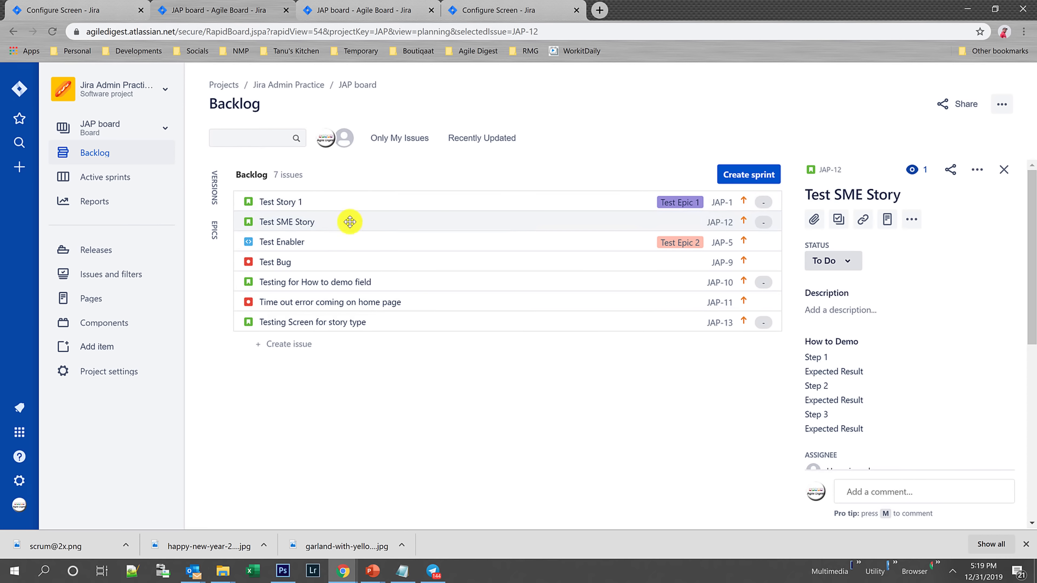
pyautogui.click(277, 266)
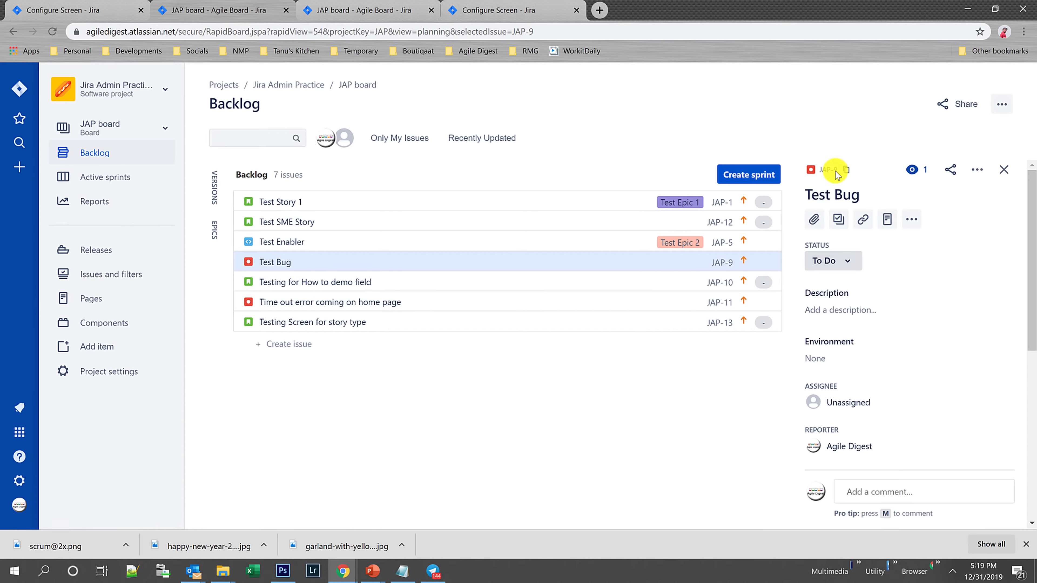
pyautogui.click(822, 171)
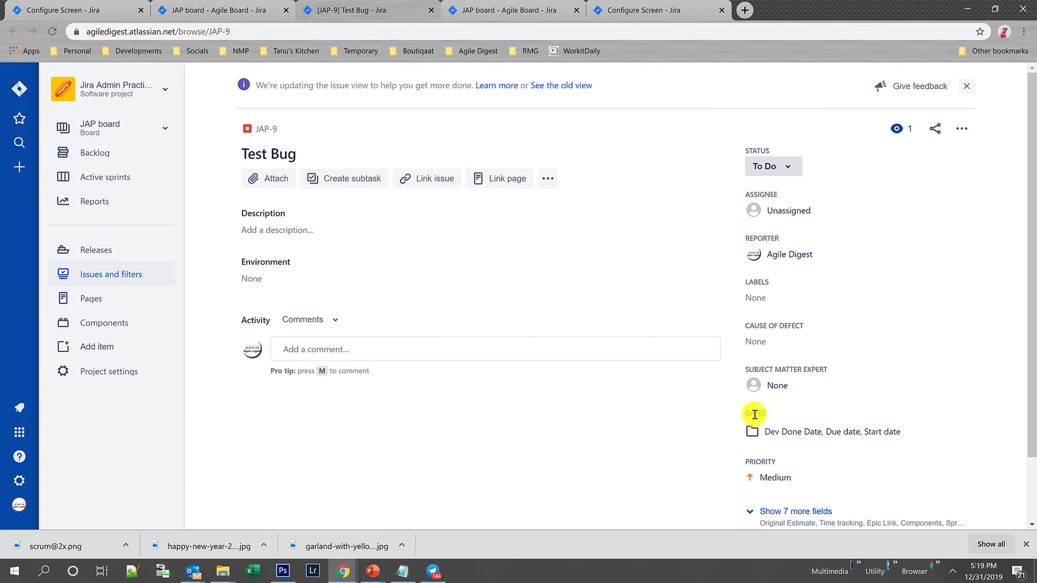
pyautogui.click(773, 432)
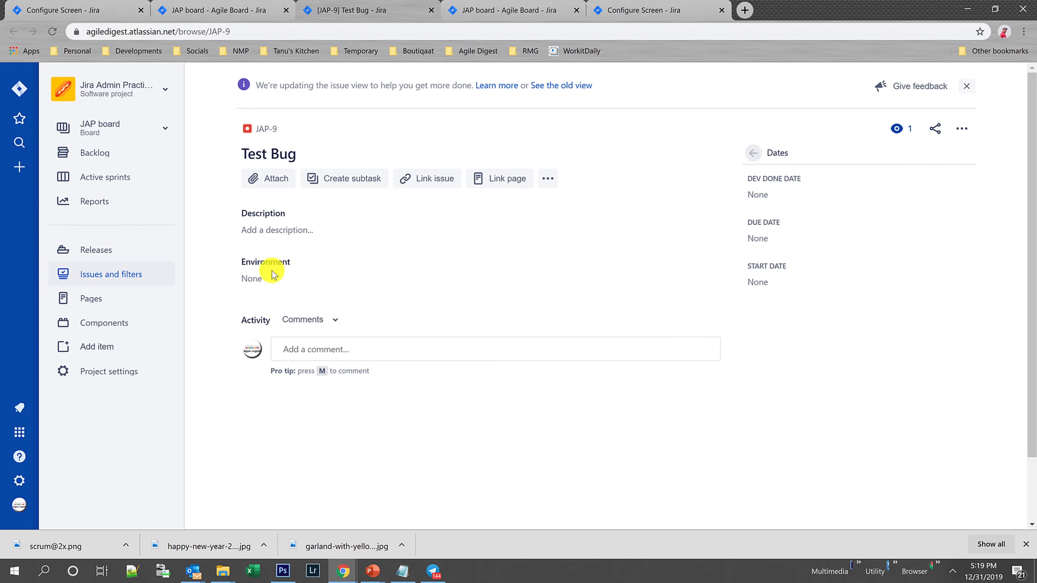
pyautogui.click(292, 286)
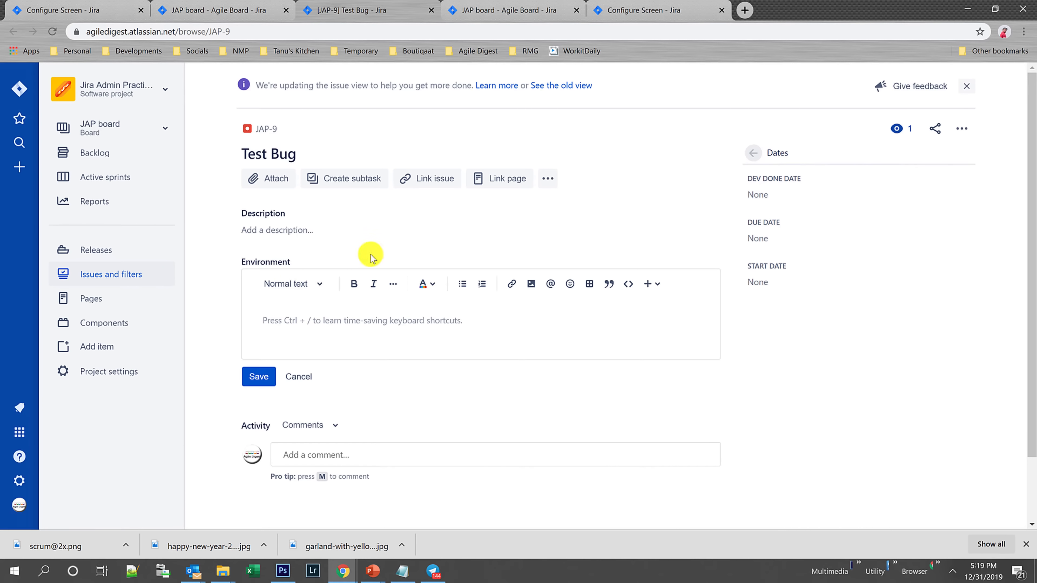
# - Remove the Environment field from the Field Tab of the JAP: Scrum Bug Screen
pyautogui.click(624, 9)
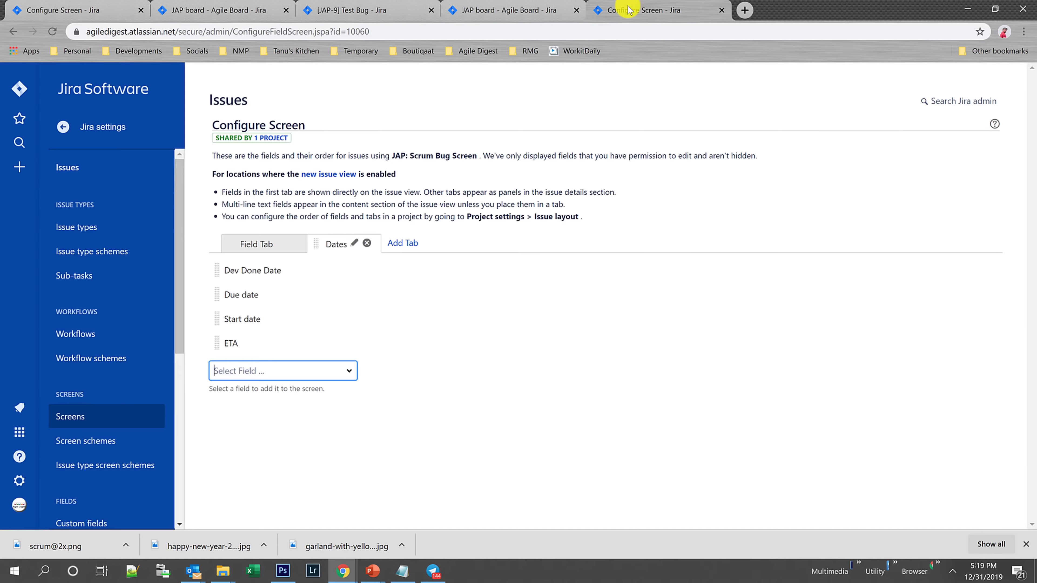
pyautogui.click(262, 247)
pyautogui.scroll(-3, 285, 362)
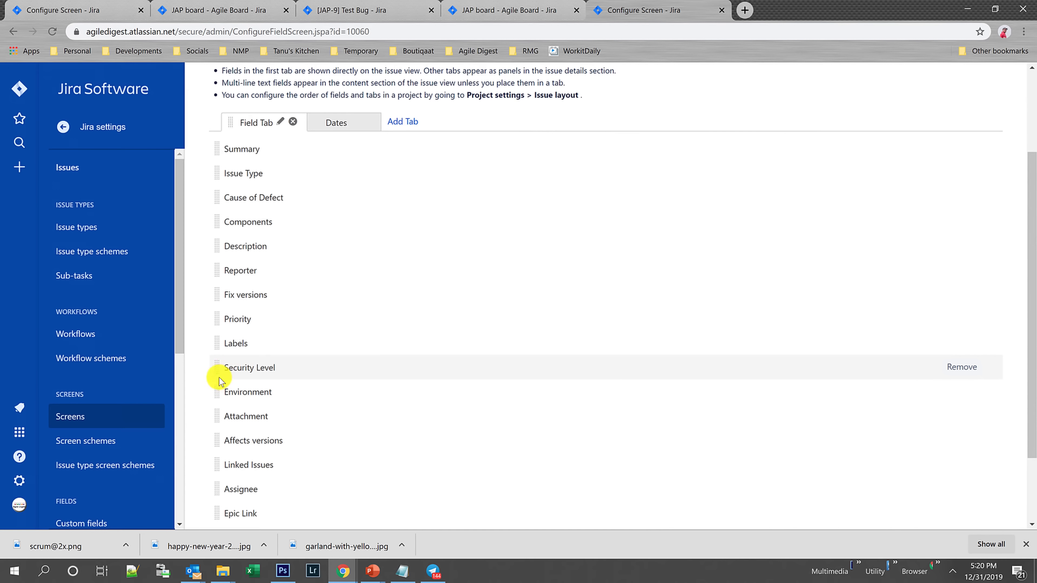
pyautogui.click(952, 390)
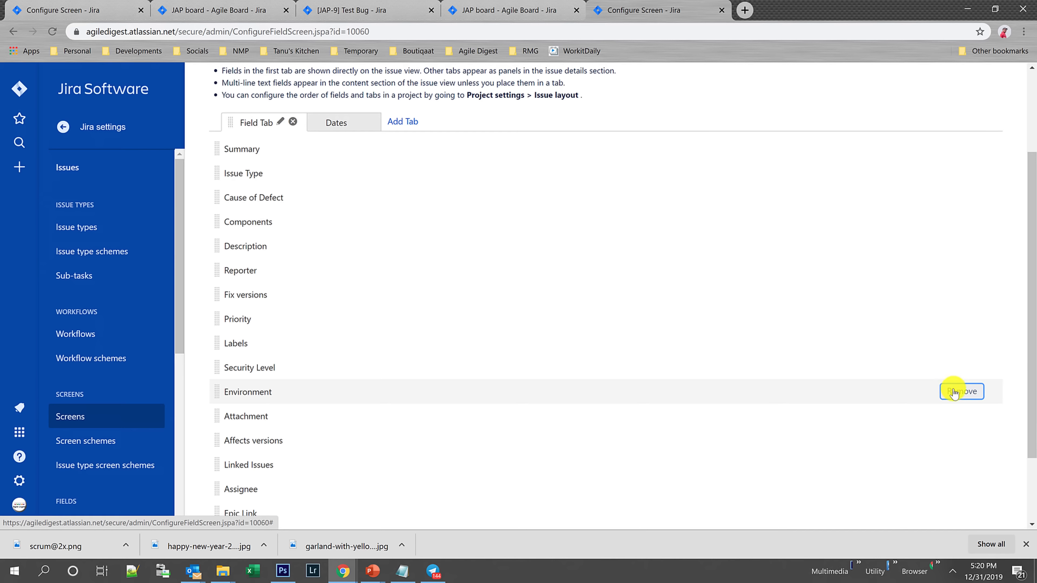
pyautogui.click(962, 392)
# - Look through the fields available to add to the bug screen's Field Tab
pyautogui.scroll(-2, 565, 416)
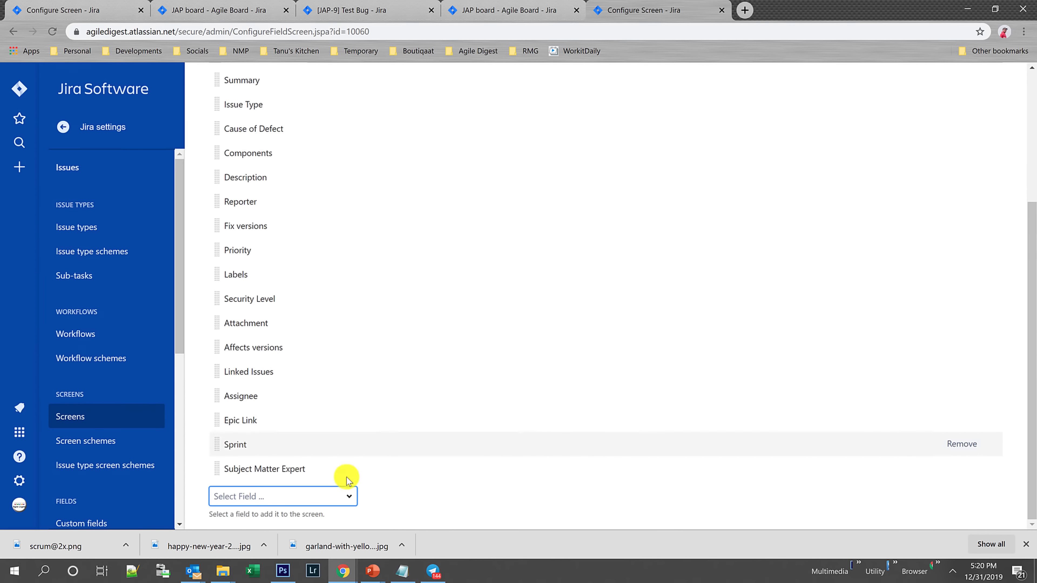
pyautogui.click(254, 497)
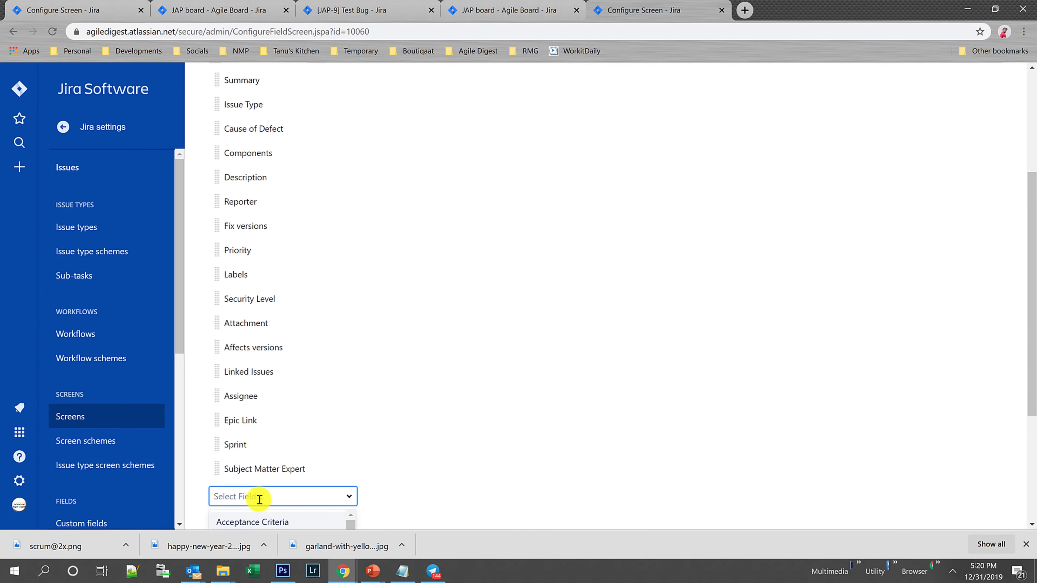
pyautogui.scroll(-1, 258, 498)
pyautogui.scroll(1, 261, 503)
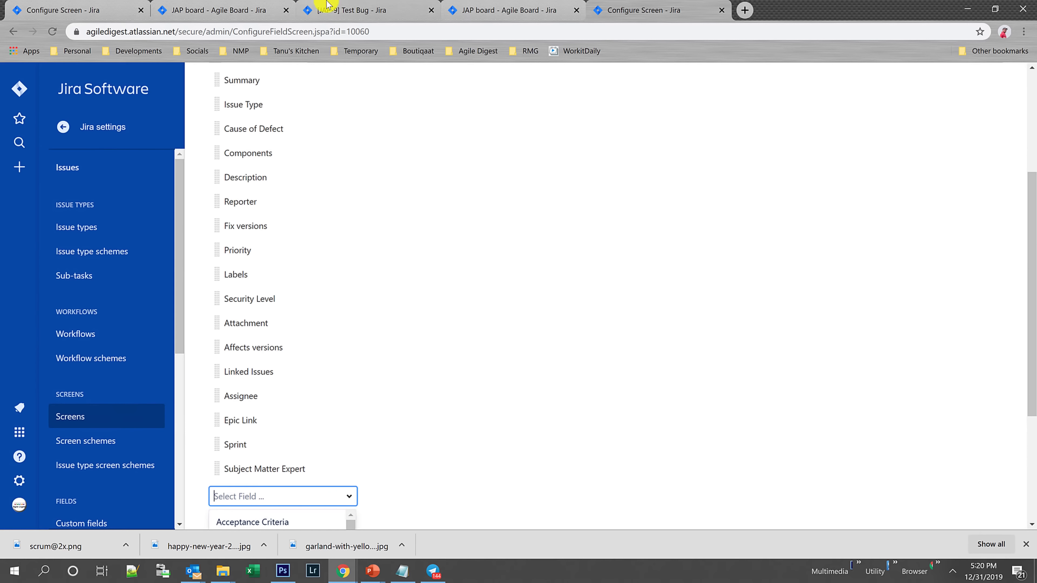
# - Return to the Test Bug issue and reload it to check the layout without the Environment field
pyautogui.click(335, 9)
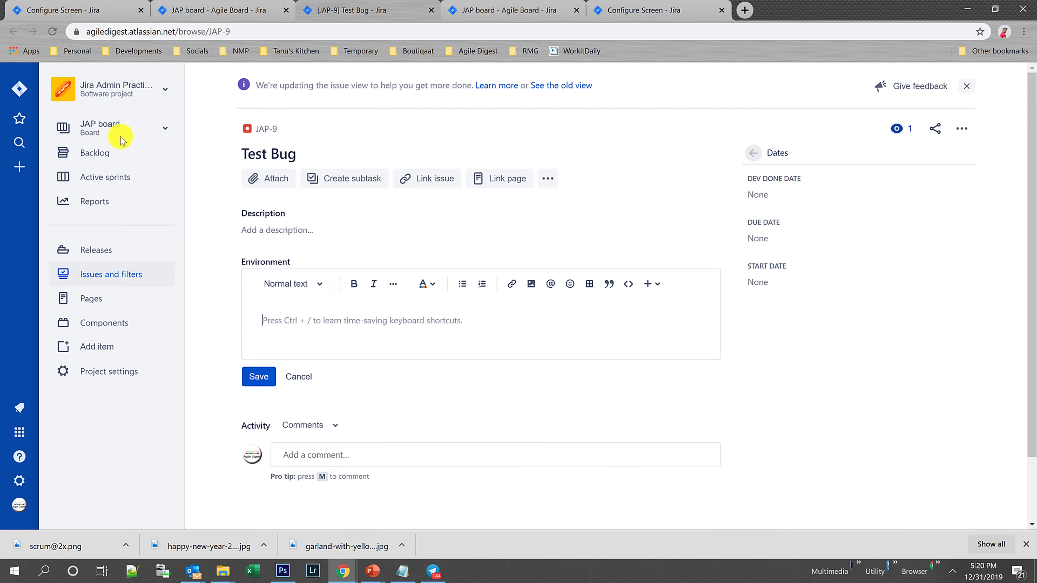
pyautogui.click(53, 31)
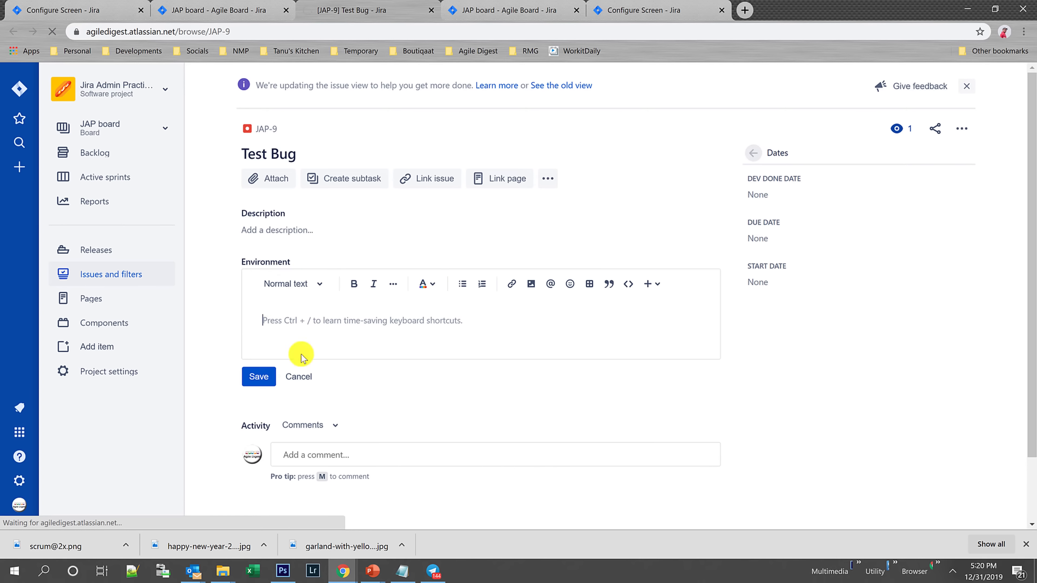